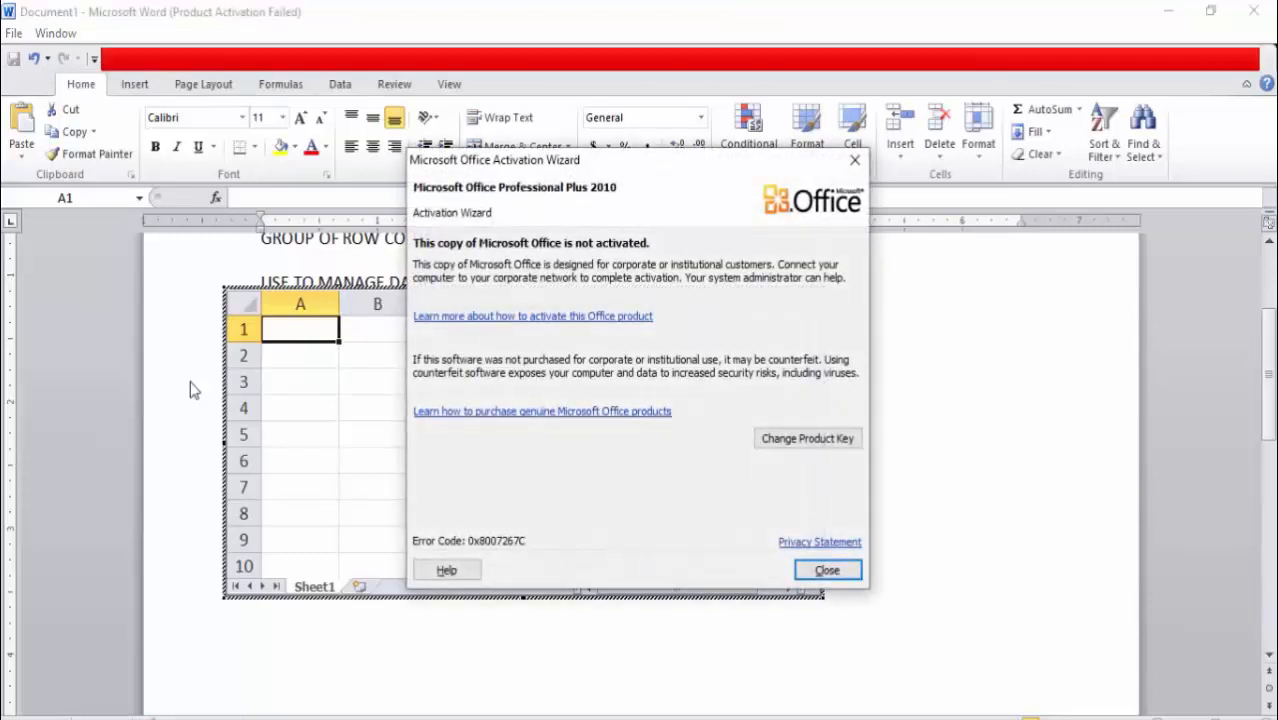
- Dismiss the activation notice and enter FGJFGHJ in cell A1 of the embedded spreadsheet
click(854, 160)
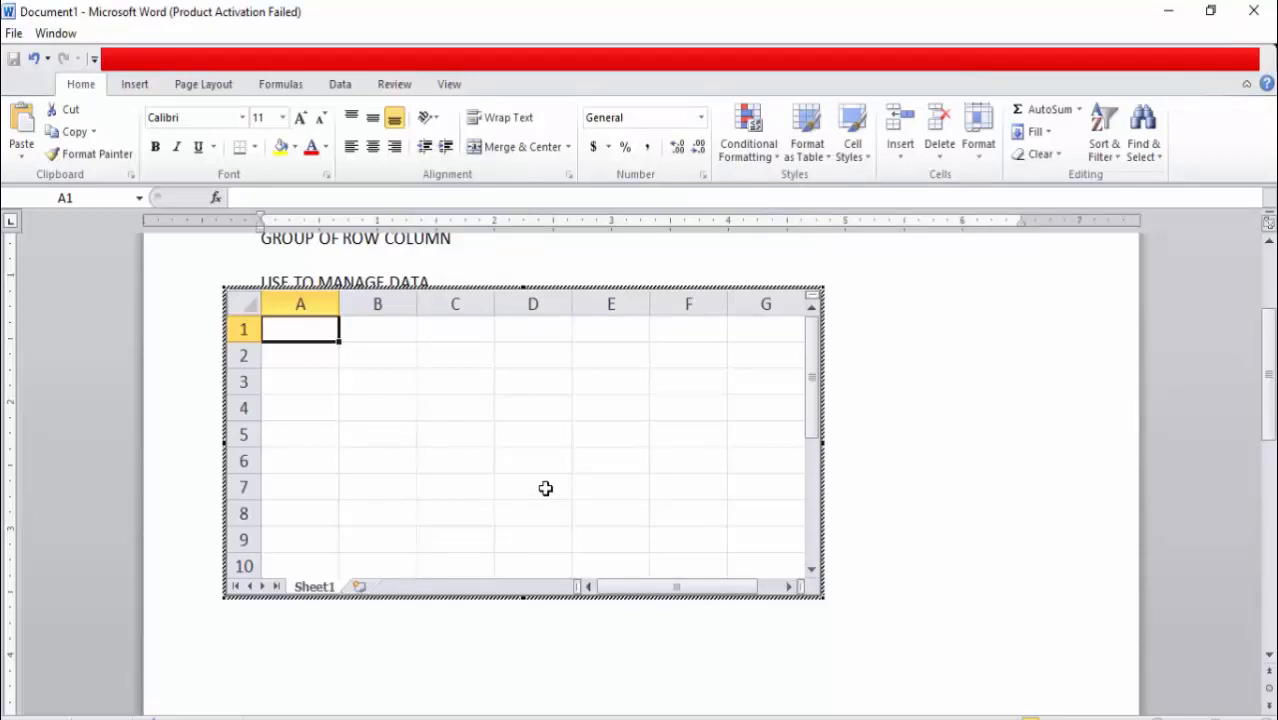
text(FGJFGHJ)
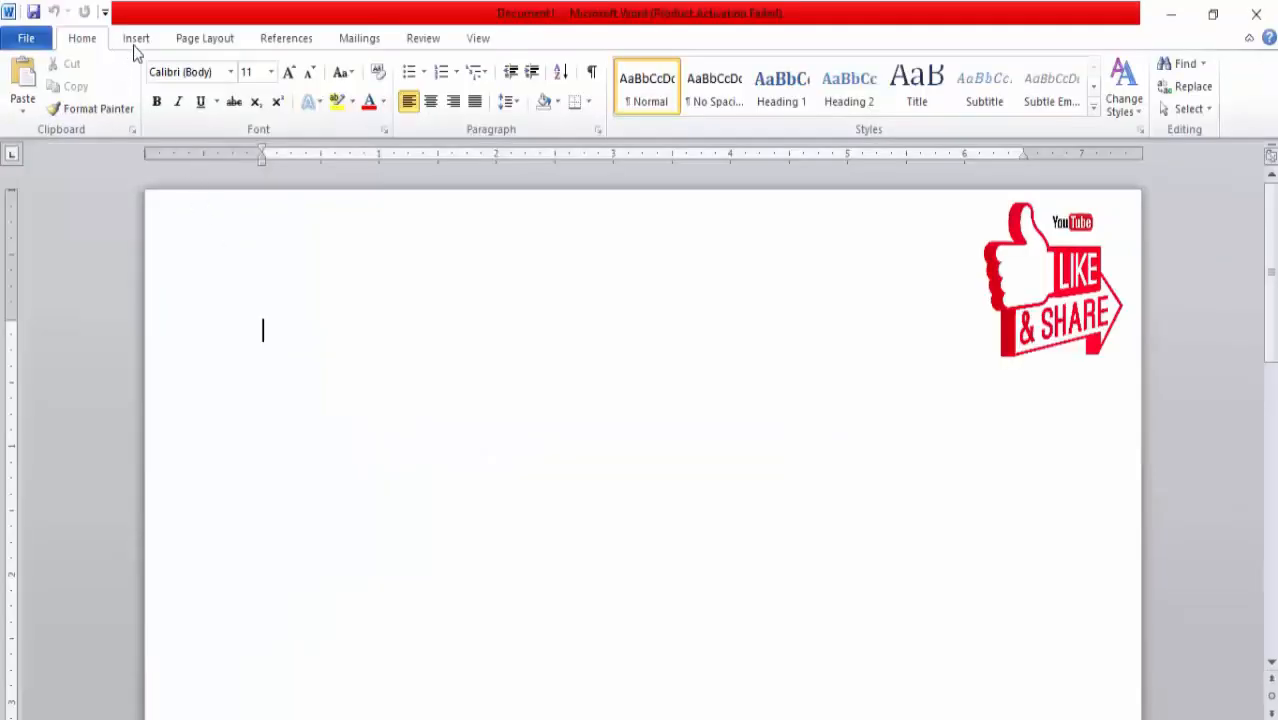
- Insert a table with five columns and five rows, and resize it to be slightly narrower with taller rows
click(131, 39)
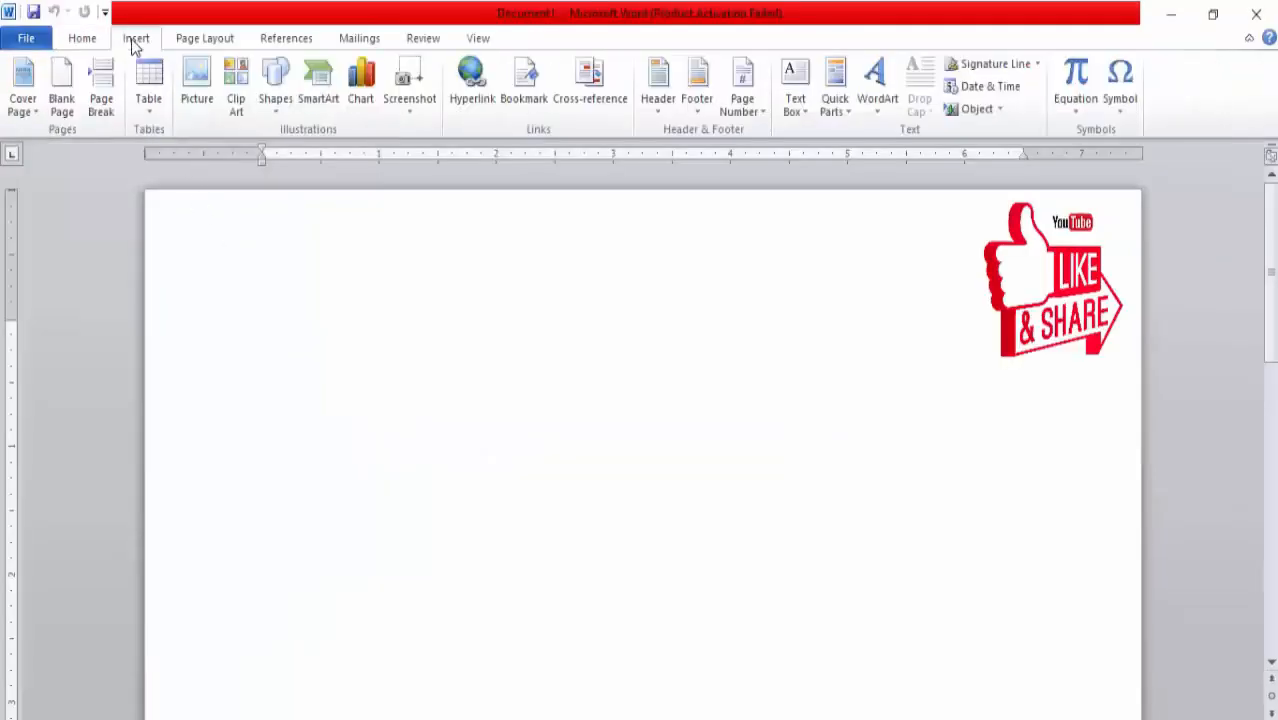
click(151, 108)
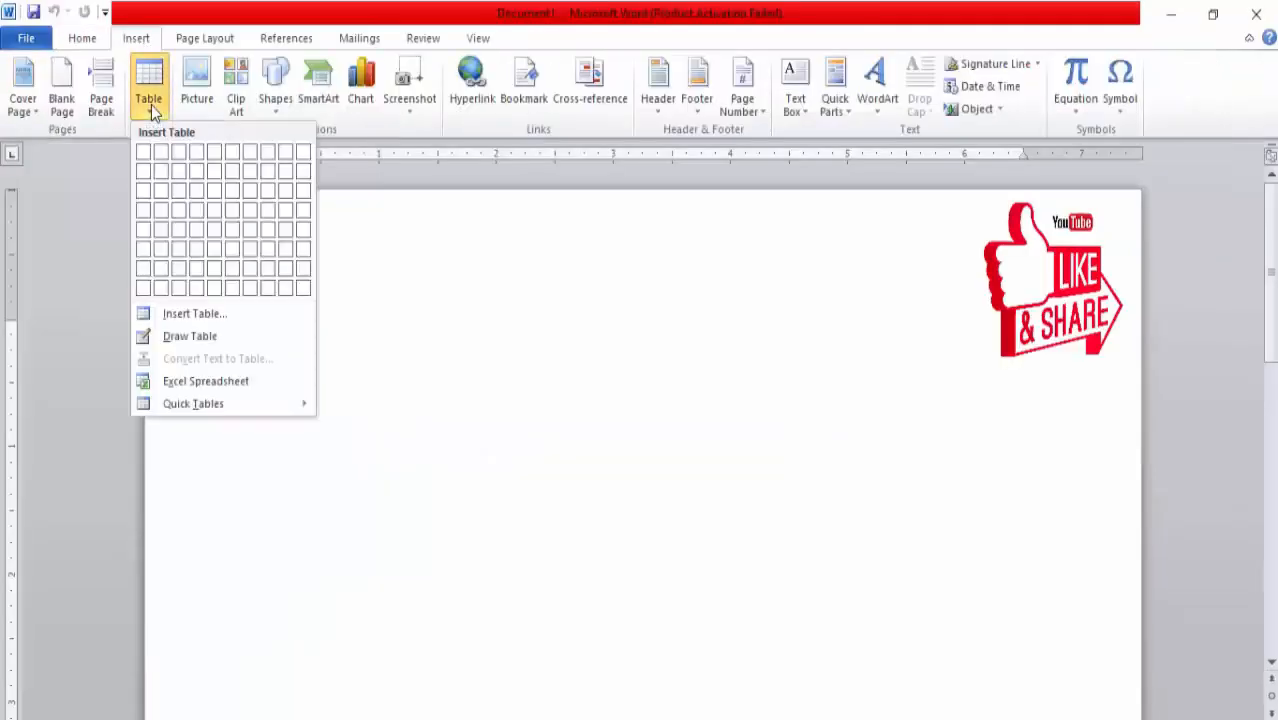
click(219, 229)
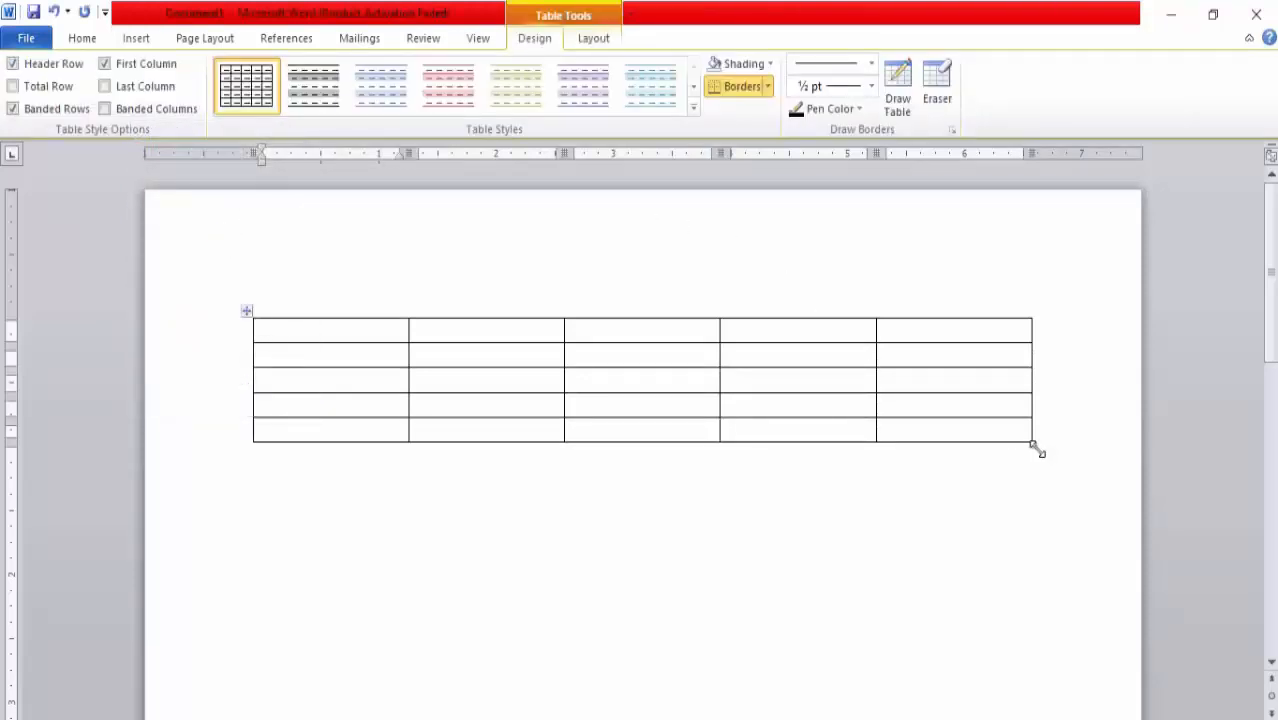
drag(1034, 445, 984, 573)
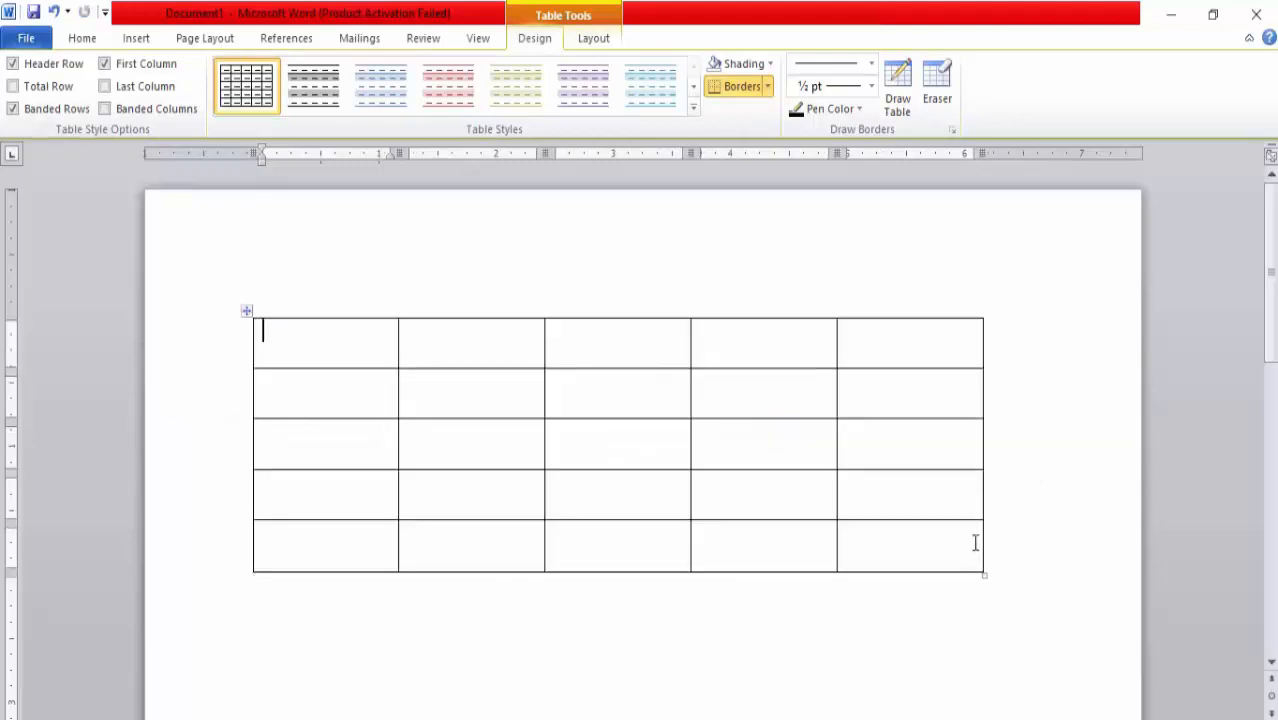
- Fill the table's header row with SNO, NAME, CLASS, MARKS and RANK
text(SNO)
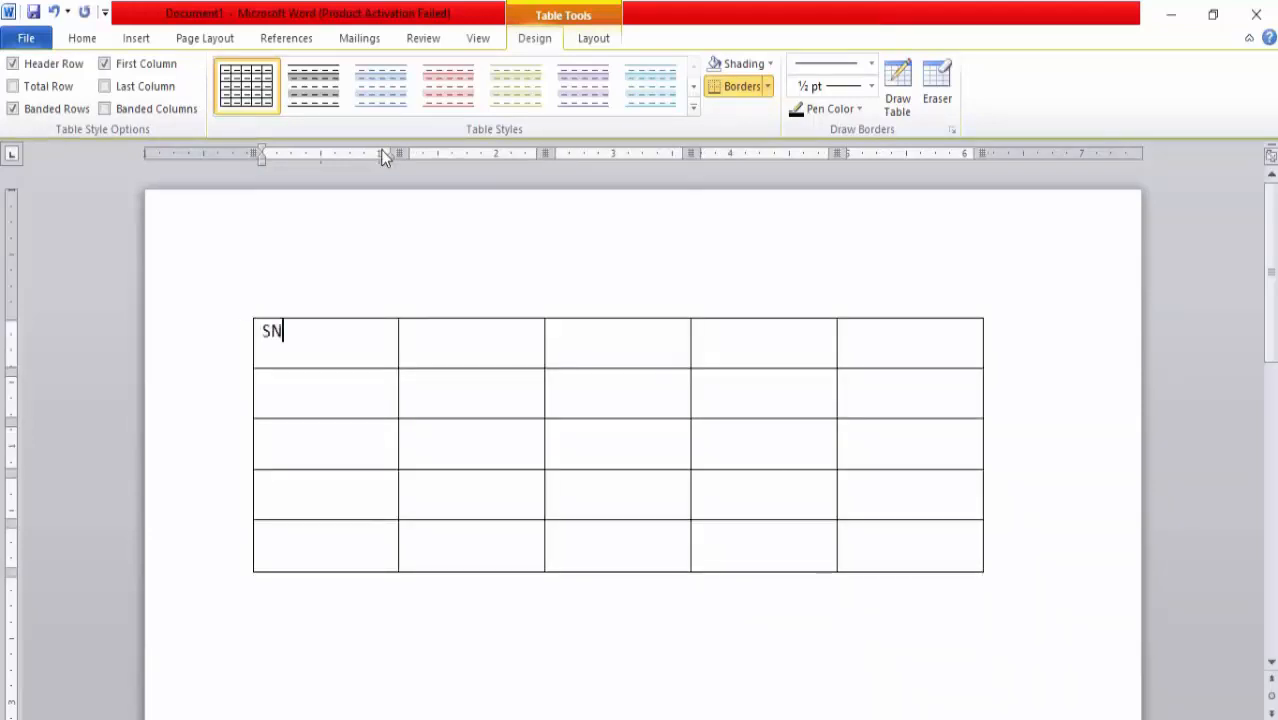
key(Tab)
text(NAME)
key(Tab)
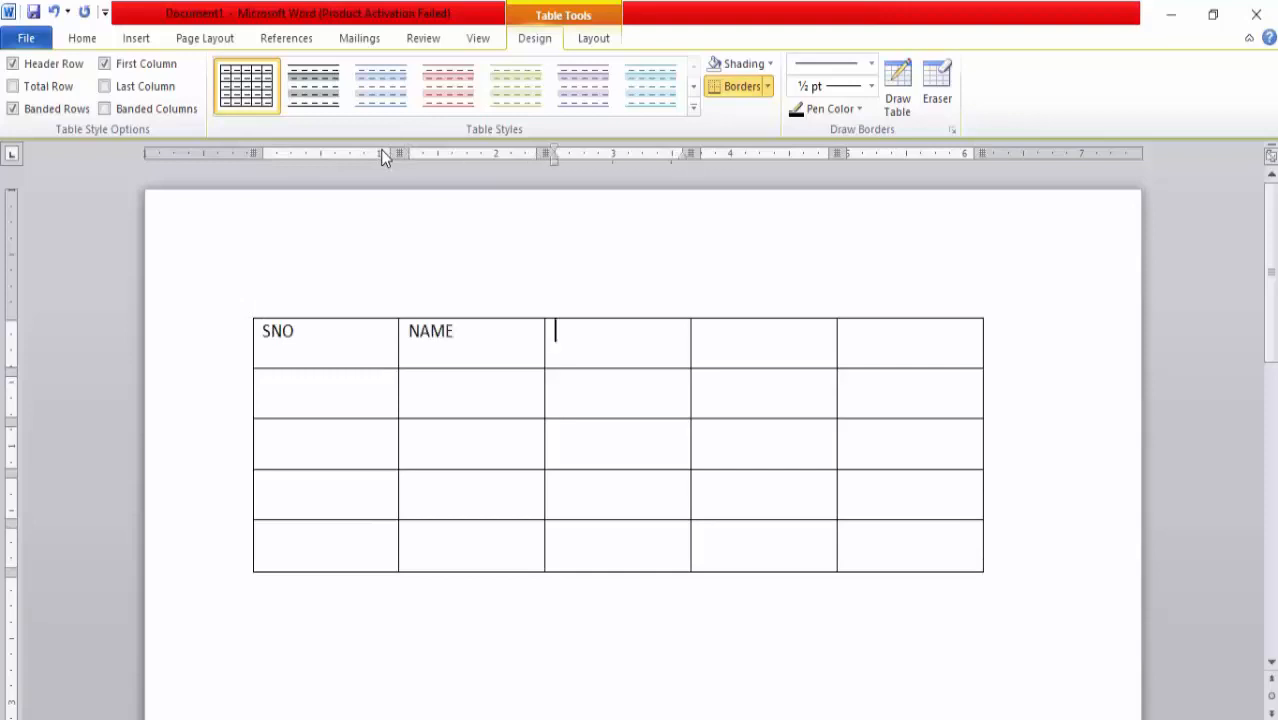
text(CLASS)
key(Tab)
text(MARKS)
key(Tab)
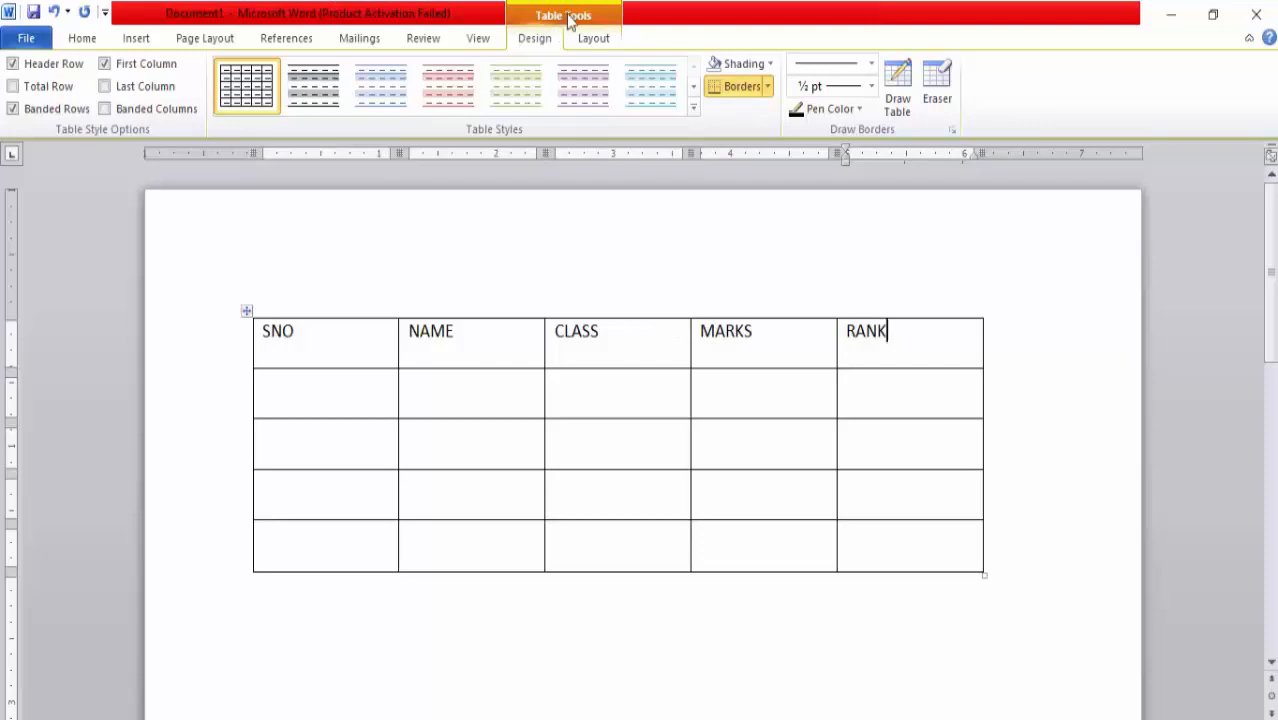
click(602, 621)
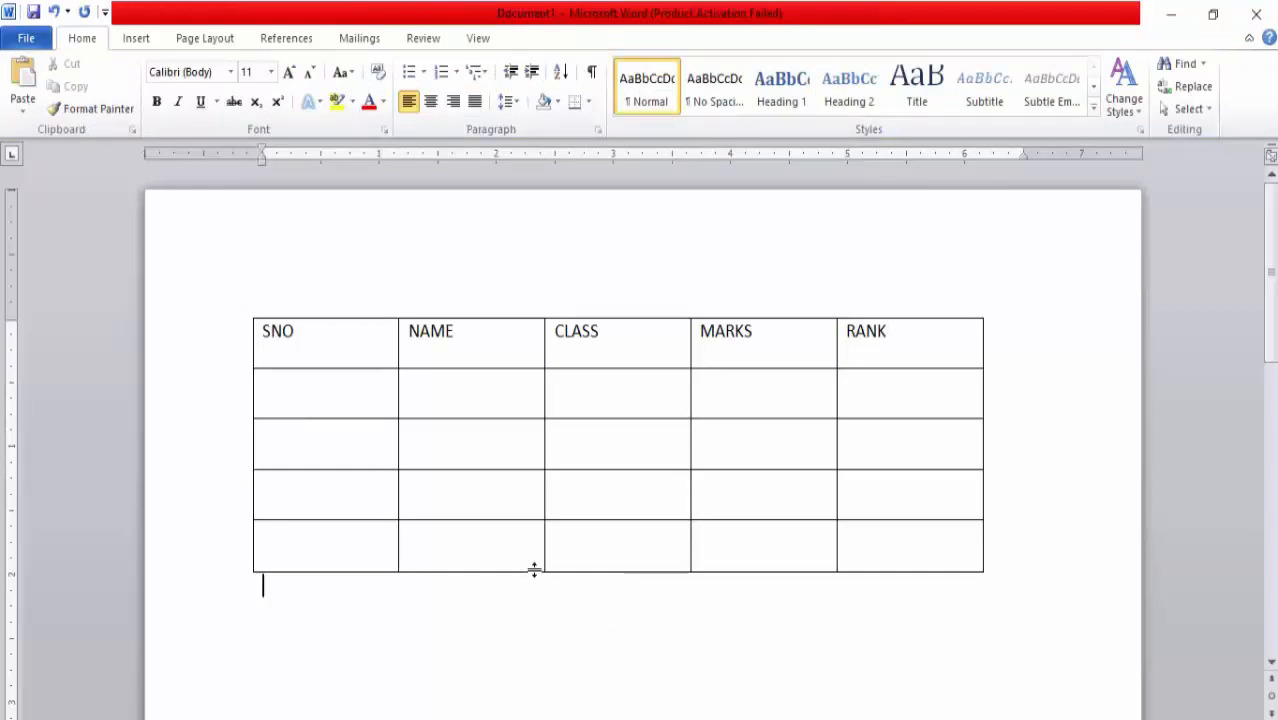
- Fill the first data row with serial number 01, the student's name, class 12, marks 55 and rank 1
click(345, 400)
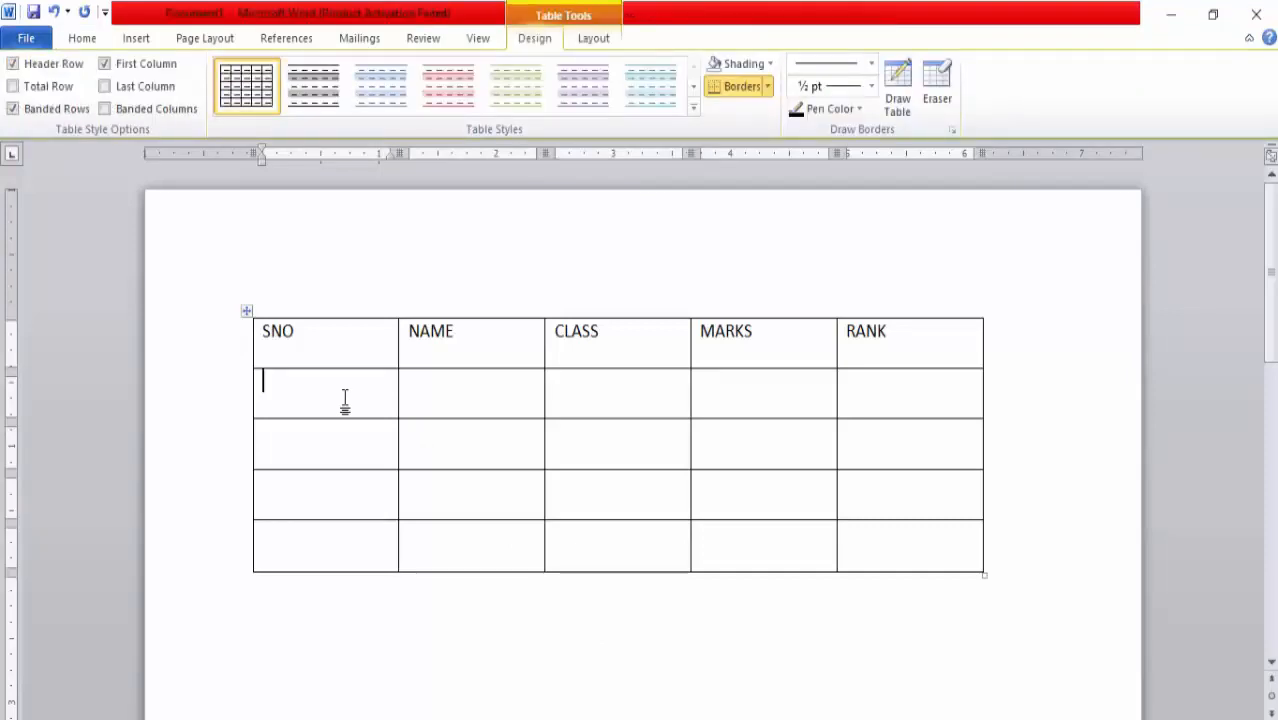
text(01)
key(Tab)
text(AJAY)
key(Tab)
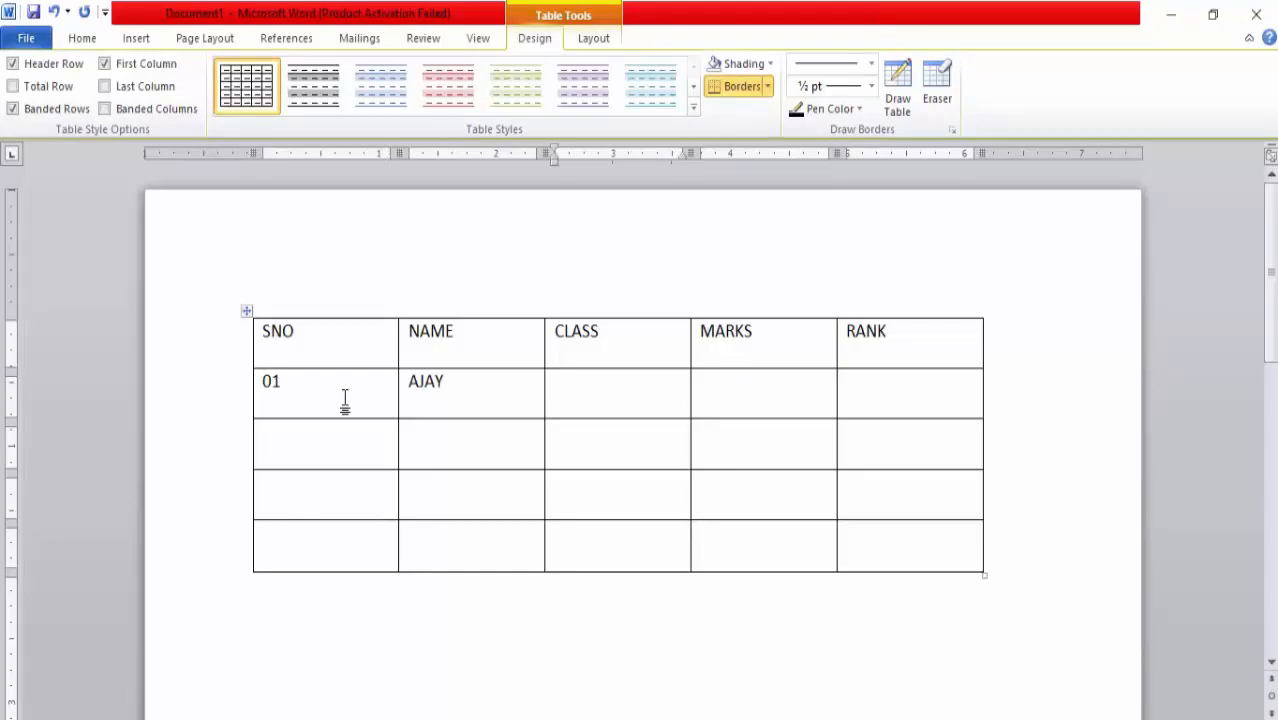
text(12)
key(Tab)
text(55)
key(Tab)
text(1)
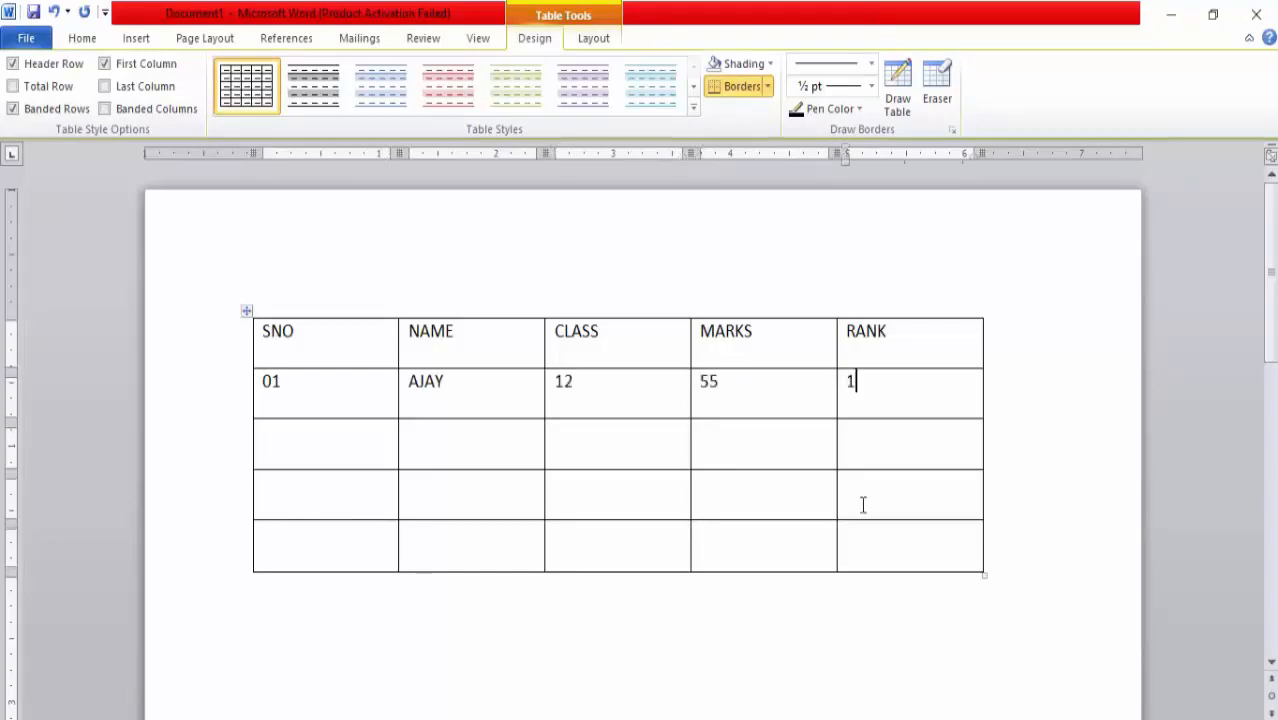
- Copy the completed data row into the three empty rows beneath it
drag(870, 394, 333, 410)
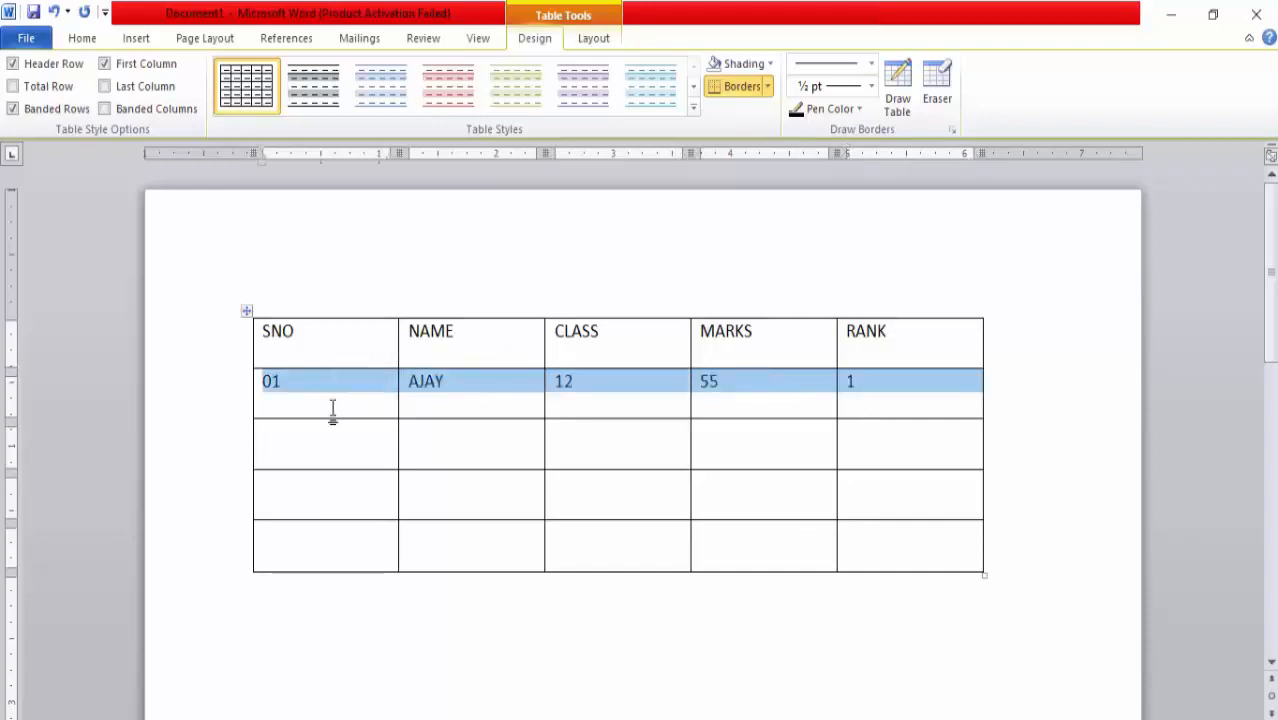
drag(833, 542, 372, 444)
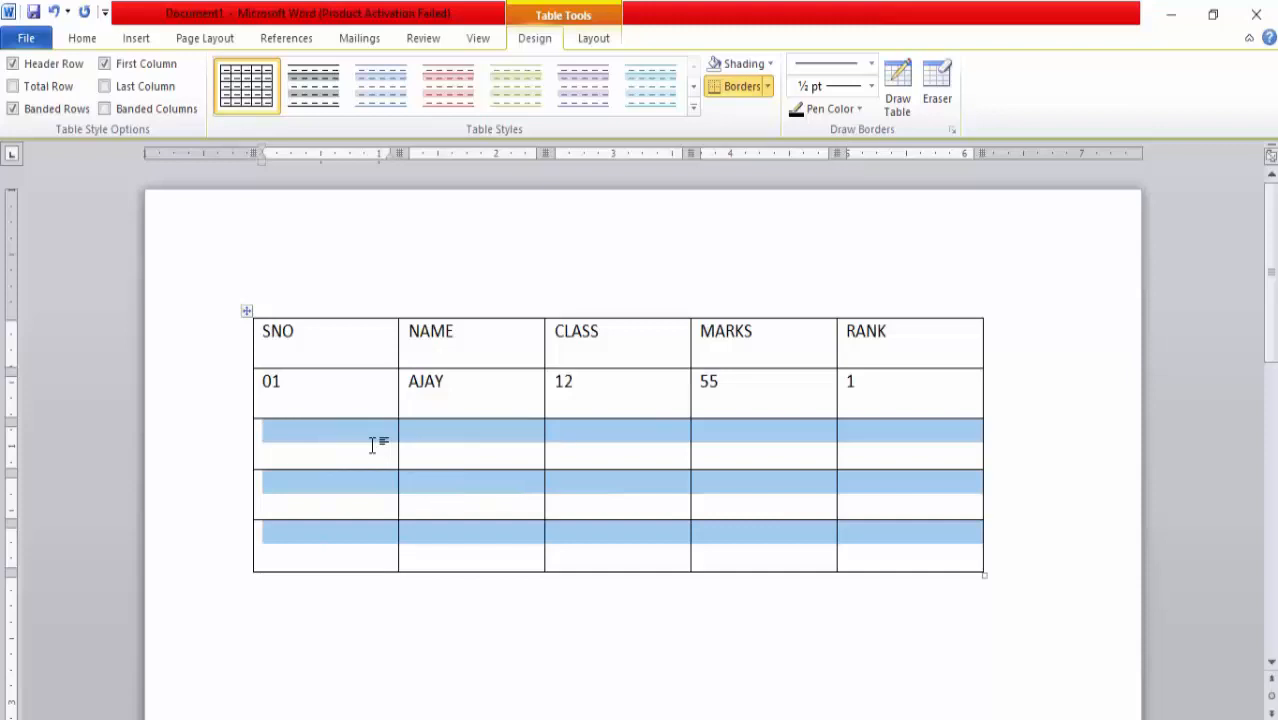
text(01	AJAY	12	55	1 01	AJAY	12	55	1 01	AJAY	12	55	1)
- Try the table style with a purple header and first column, and the one with an orange header and light blue bands
click(479, 390)
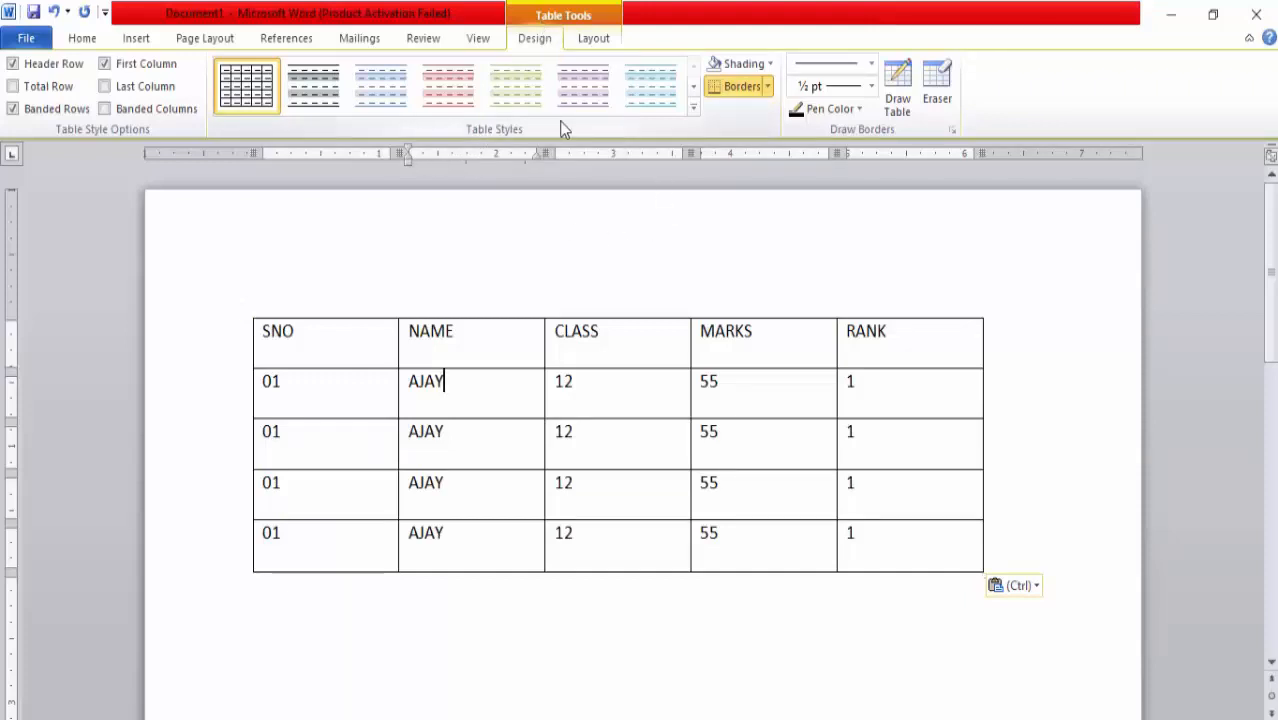
click(693, 108)
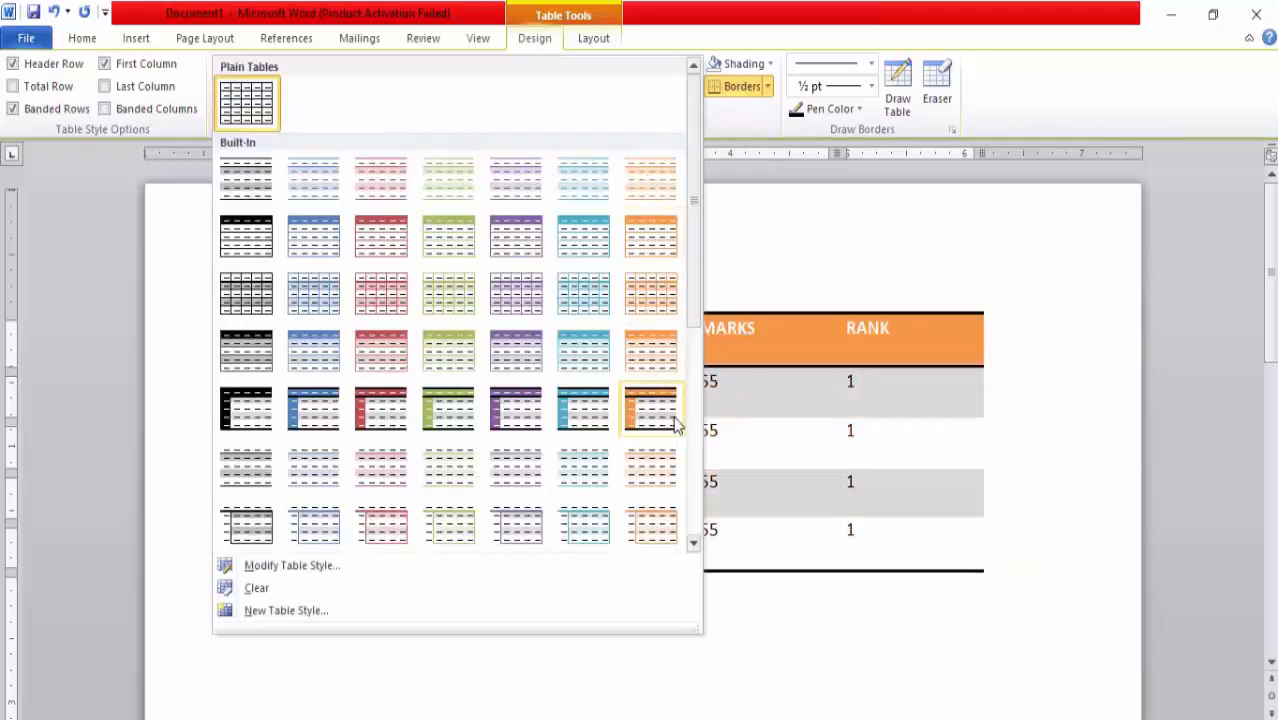
click(516, 408)
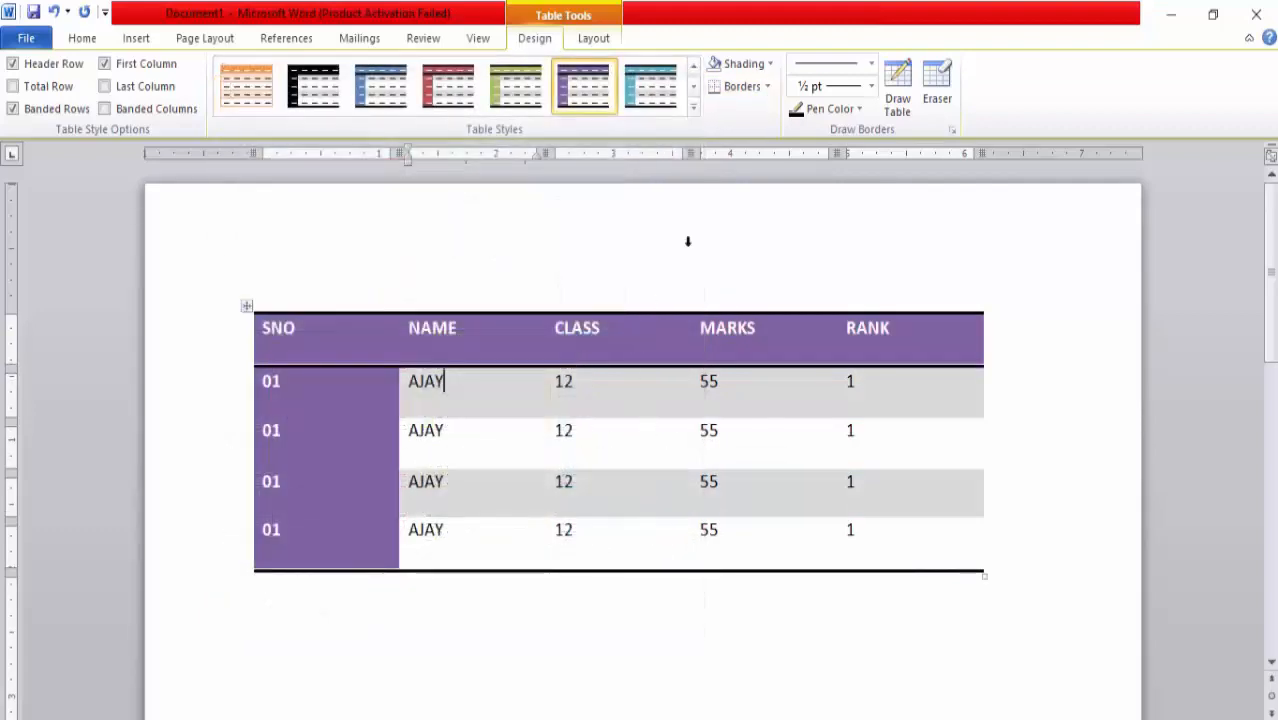
click(693, 108)
scroll(575, 317, down, 3)
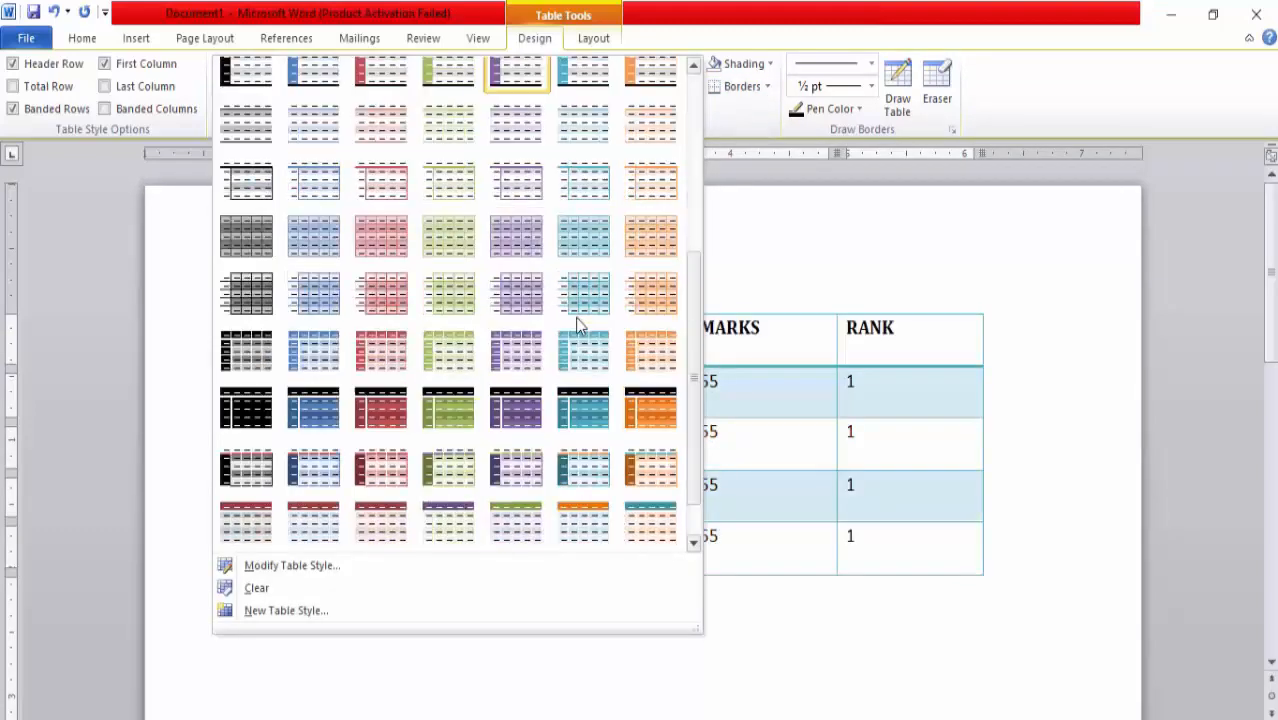
scroll(575, 318, up, 1)
scroll(564, 446, down, 2)
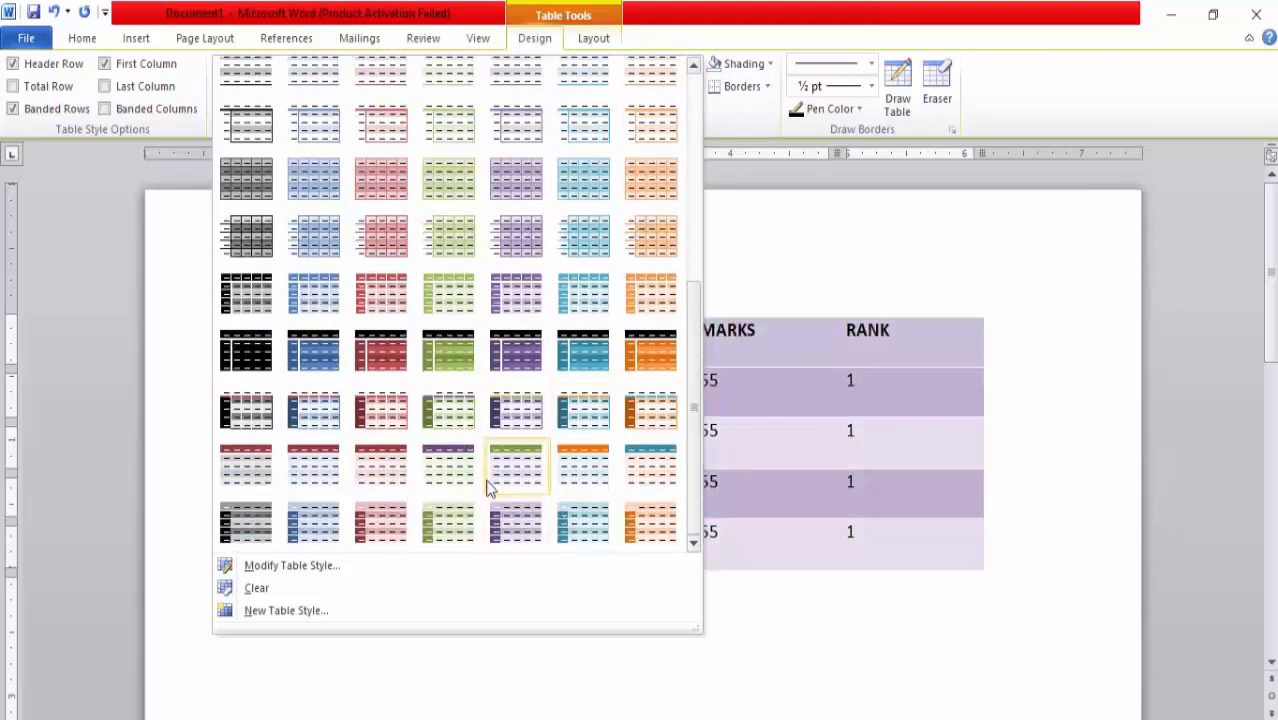
click(574, 458)
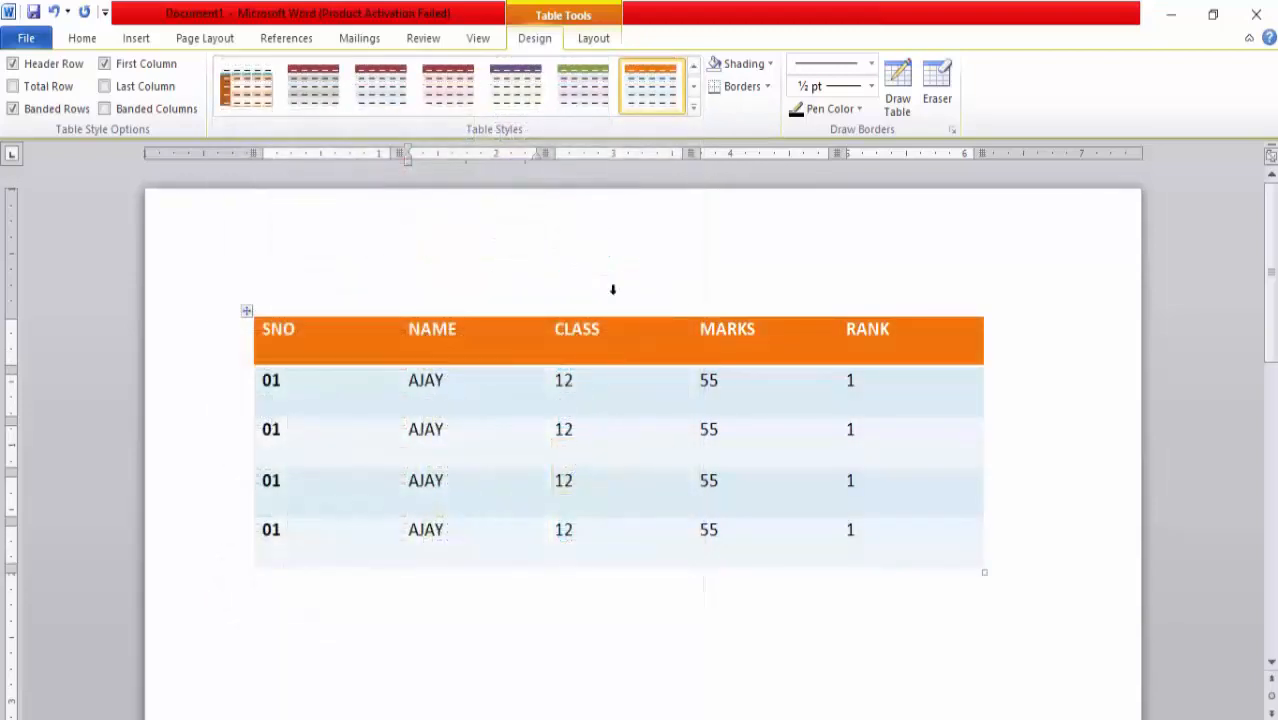
- Return the table to the plain grid table style
click(695, 108)
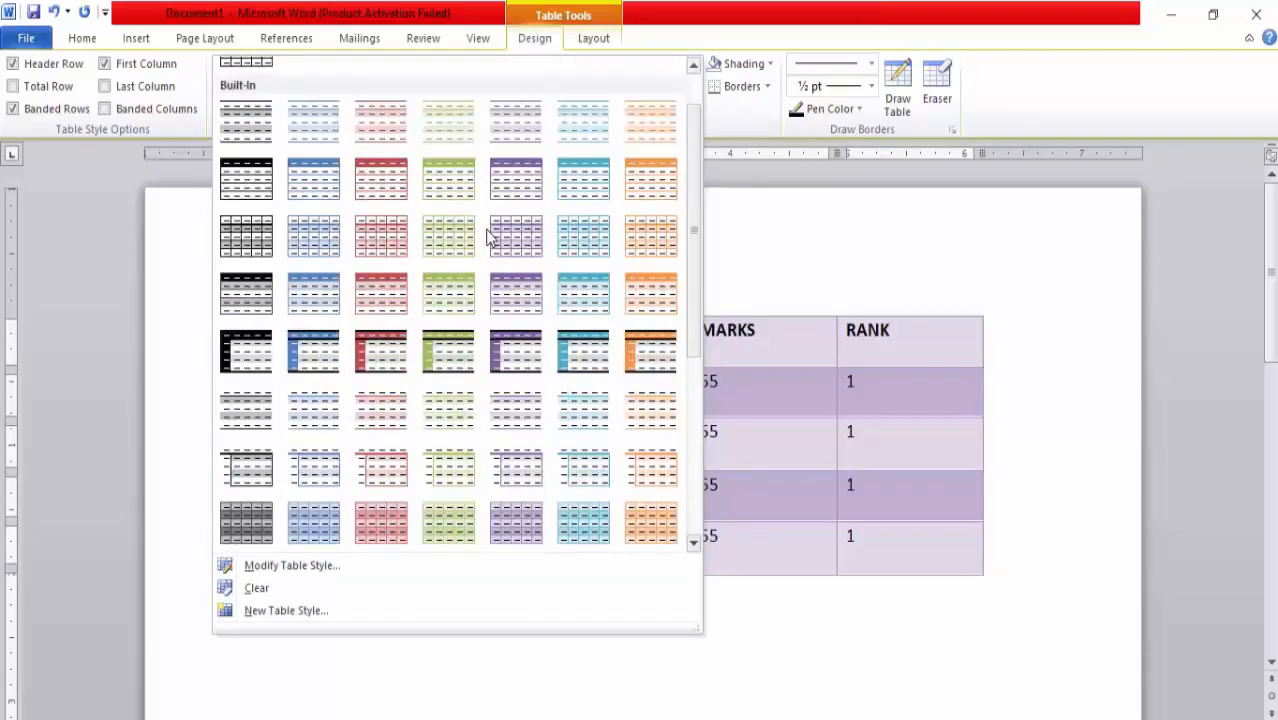
scroll(305, 240, up, 1)
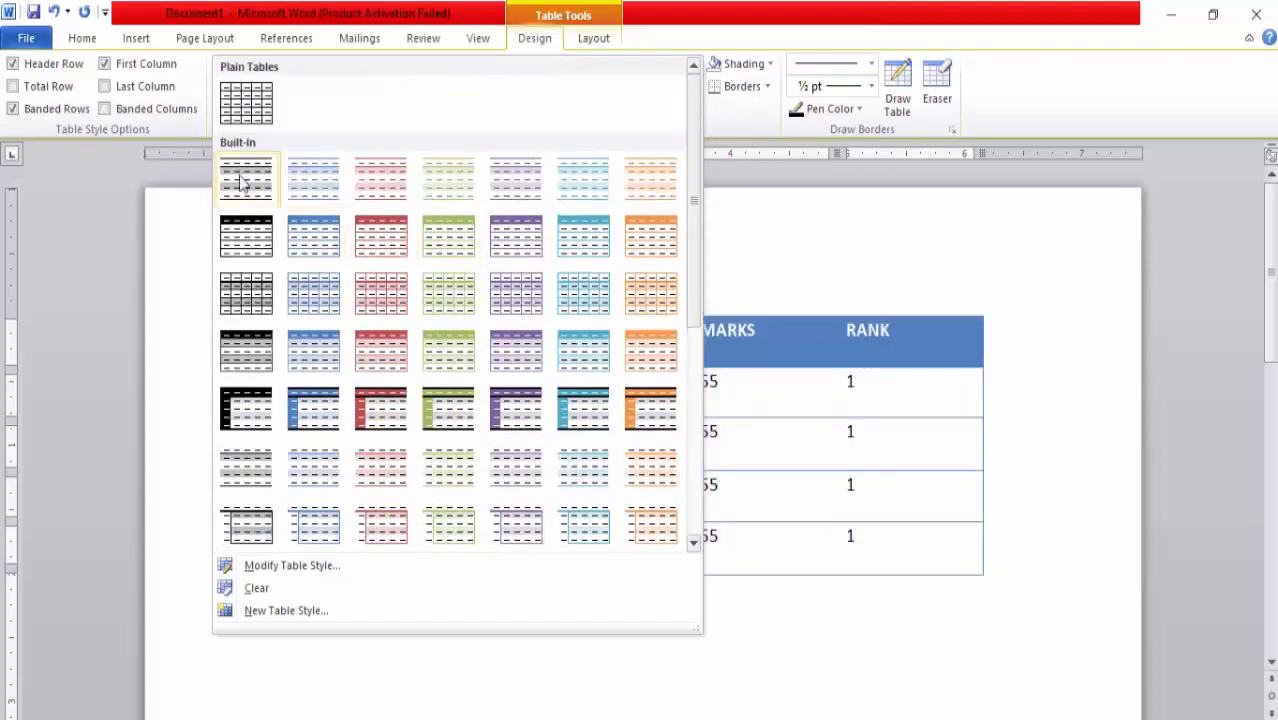
click(248, 113)
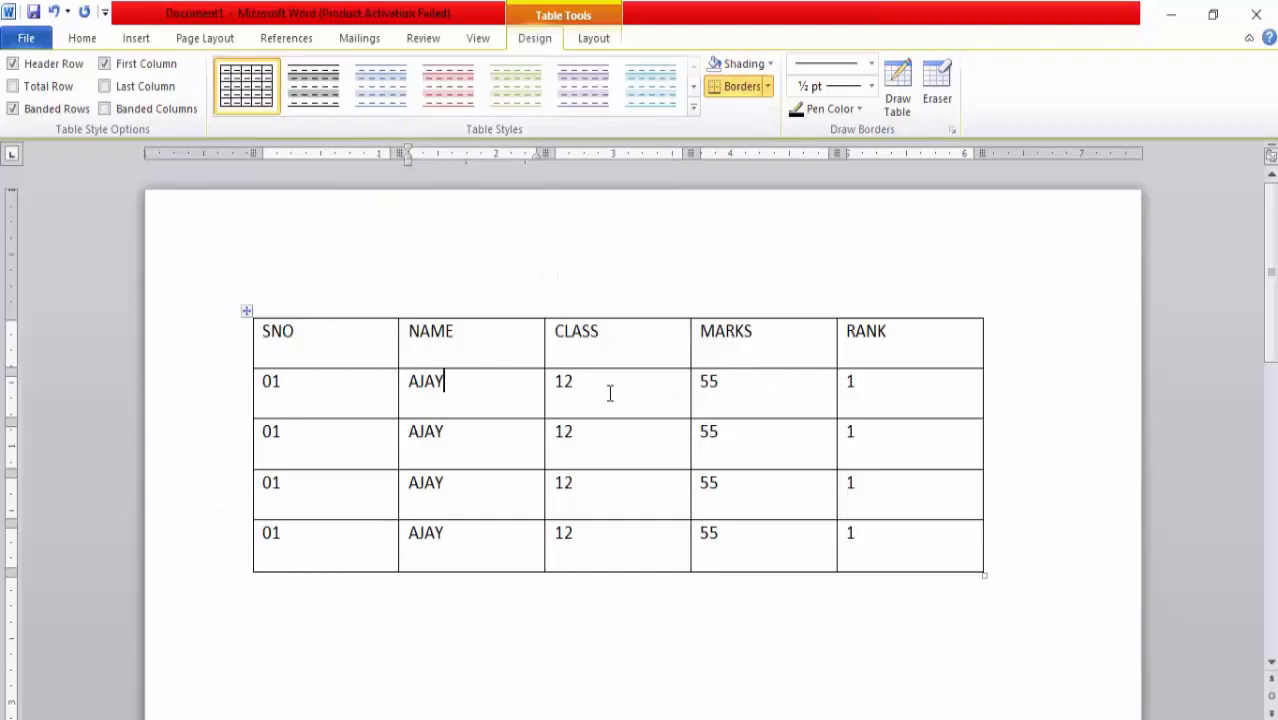
- Shade the table's header row with a light orange theme color
drag(919, 334, 348, 357)
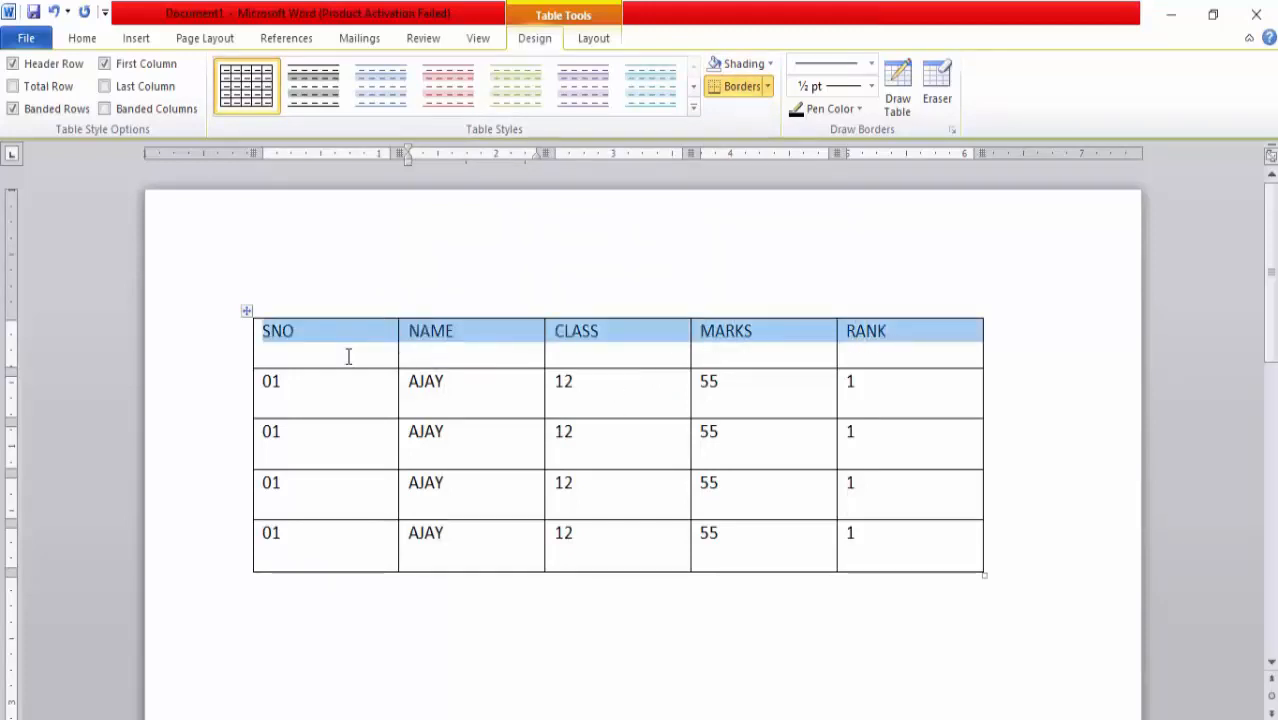
click(766, 64)
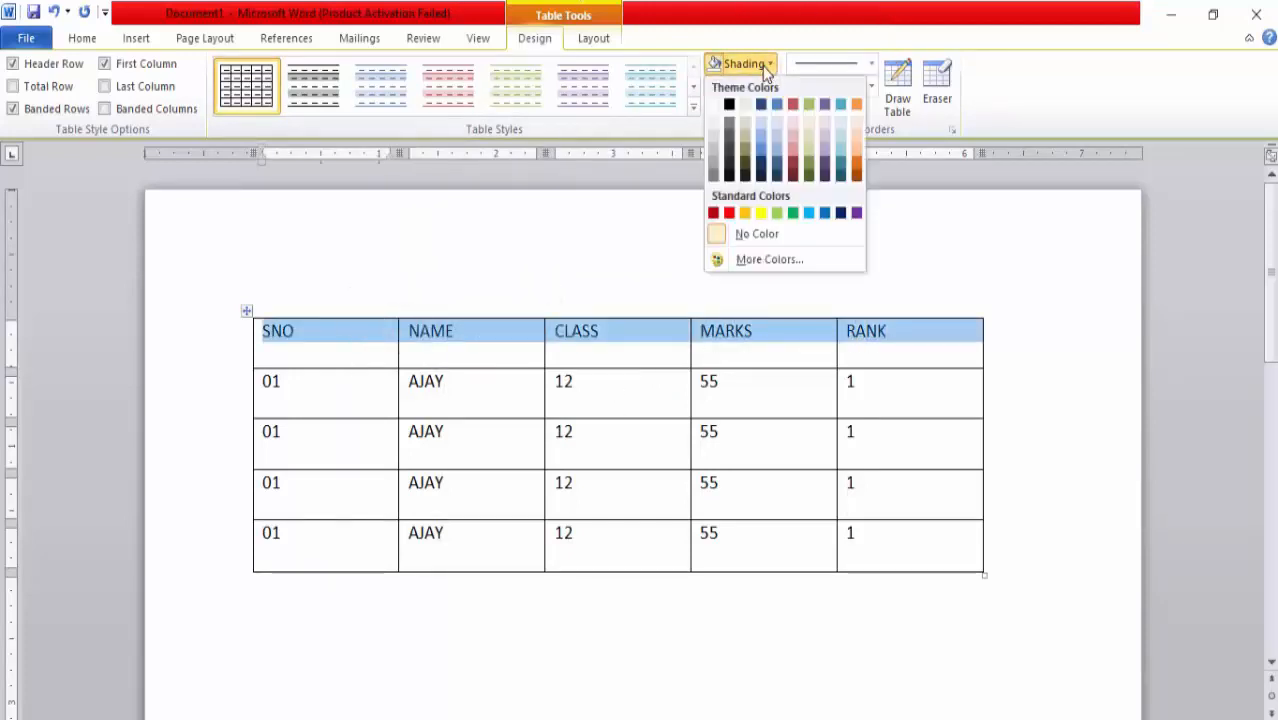
click(851, 149)
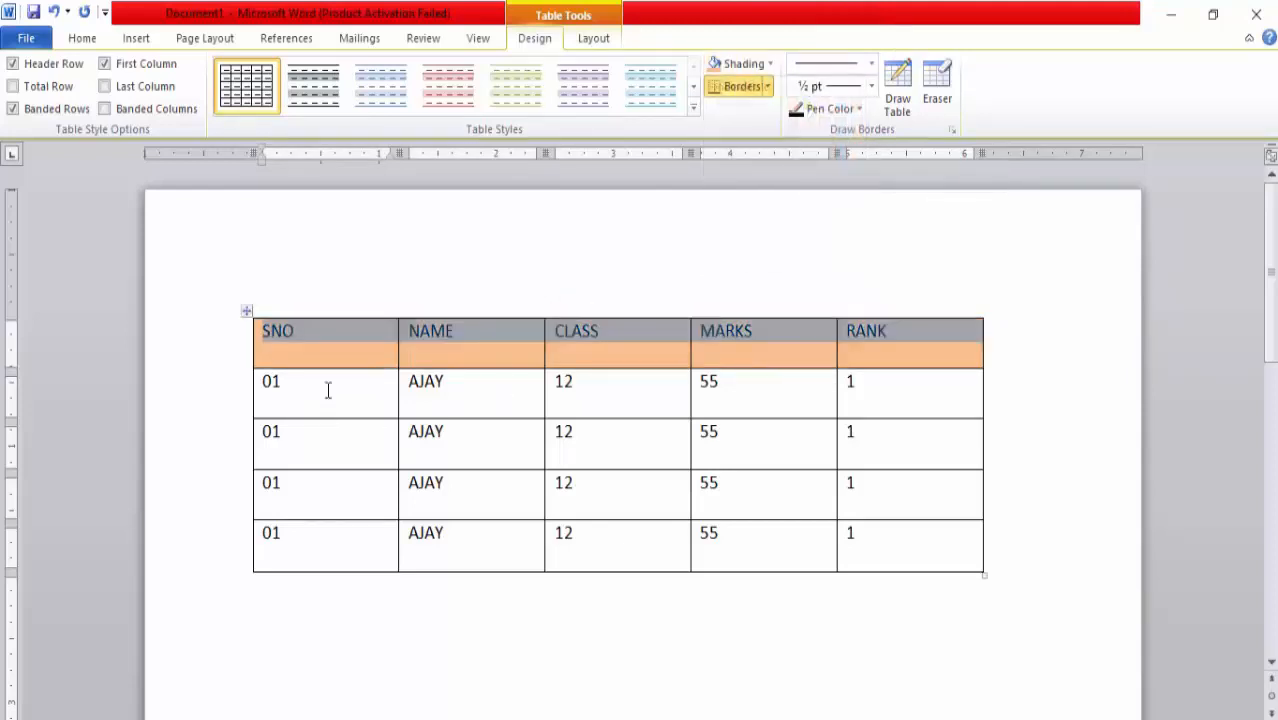
- Shade the four data cells of the SNO column with a paler orange than the header row
drag(328, 388, 324, 536)
click(769, 63)
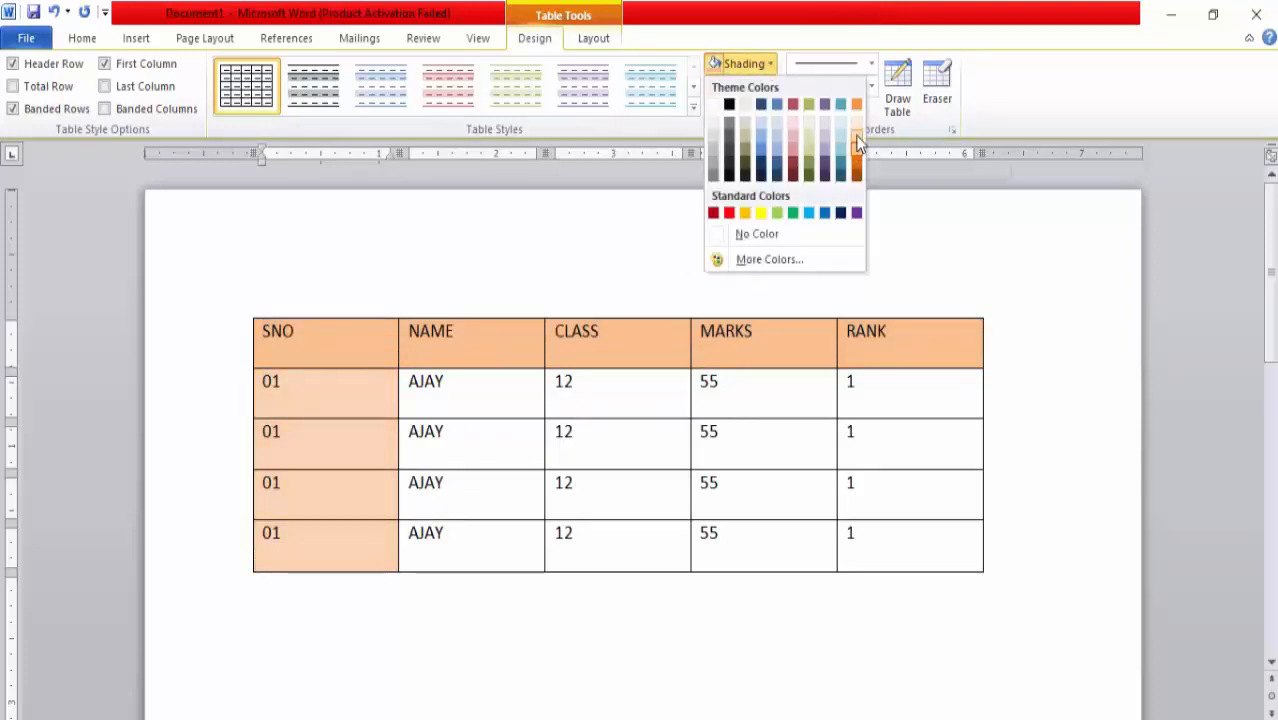
click(856, 141)
click(835, 437)
- Remove the shading from the whole table by setting it to No Color
click(883, 540)
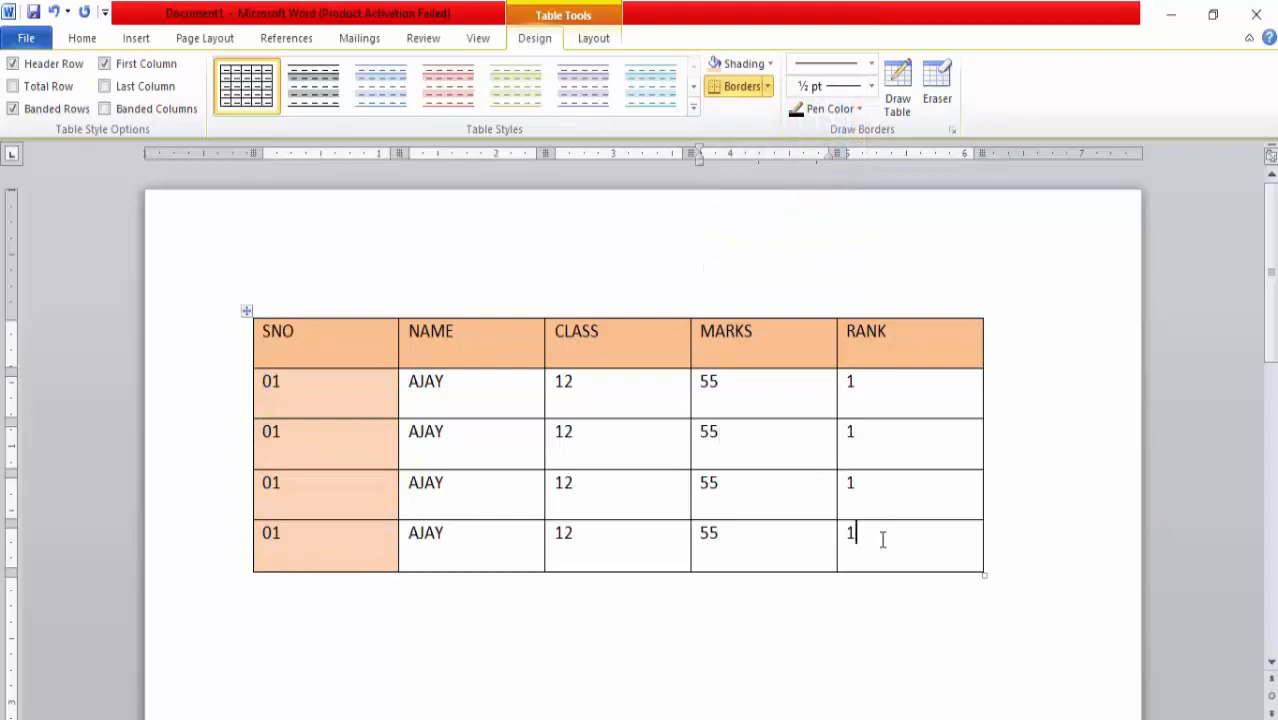
mouse_move(883, 540)
mouse_down()
mouse_move(422, 374)
mouse_move(436, 285)
mouse_up()
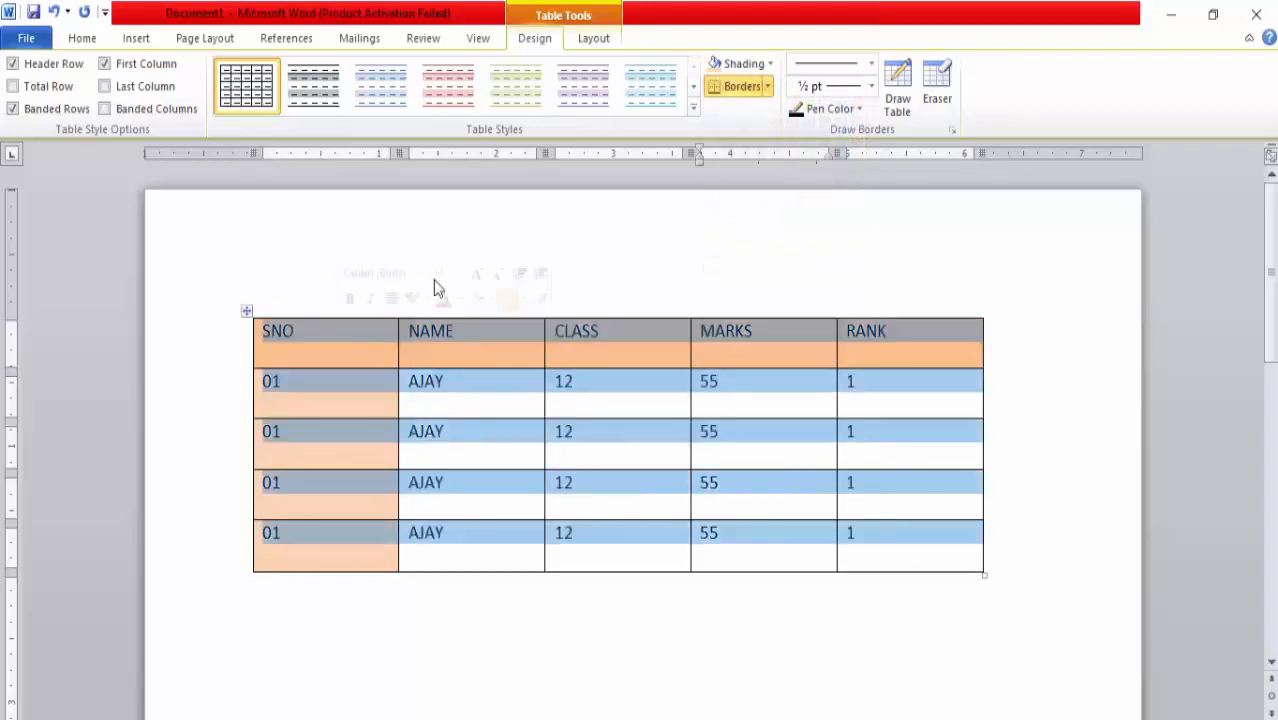
click(772, 66)
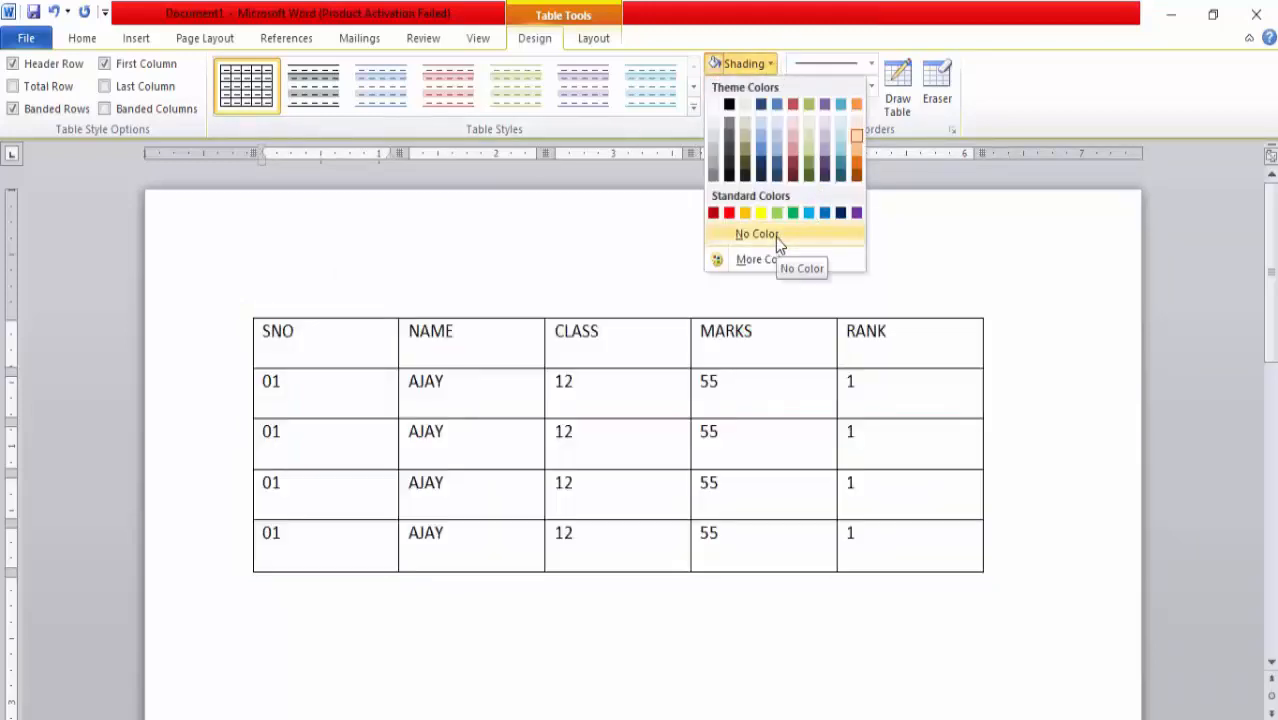
click(775, 237)
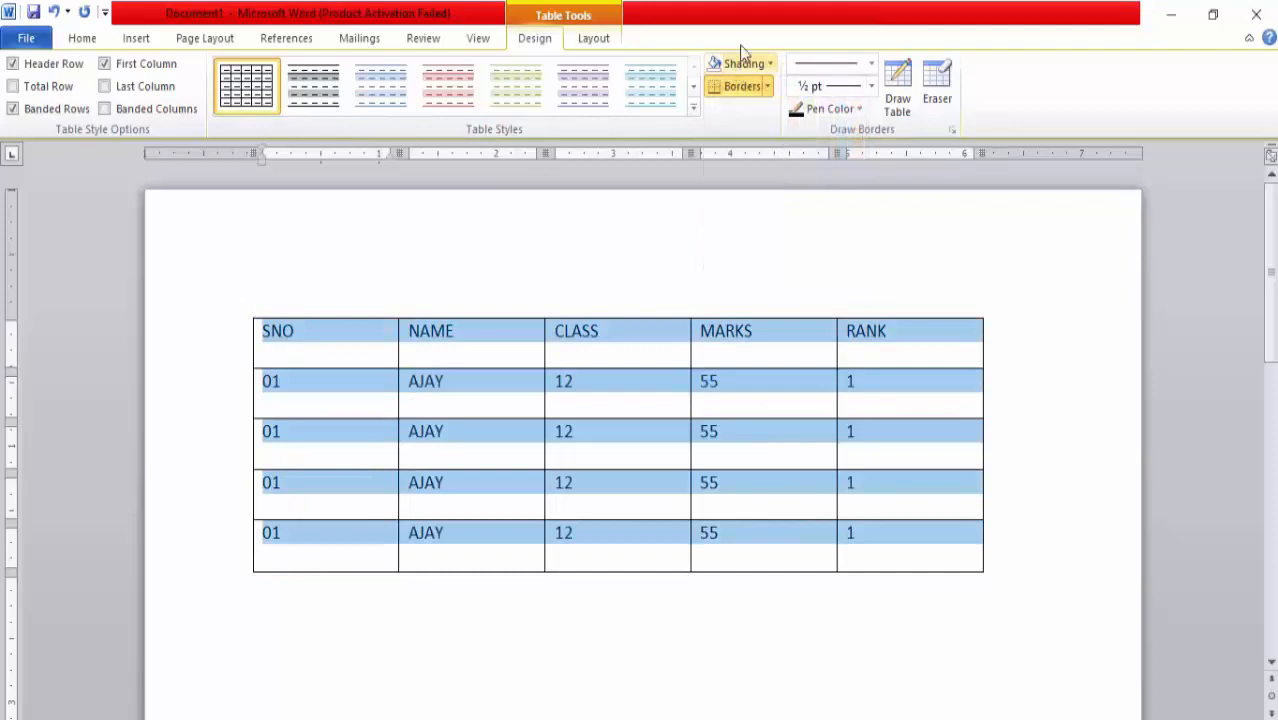
click(661, 347)
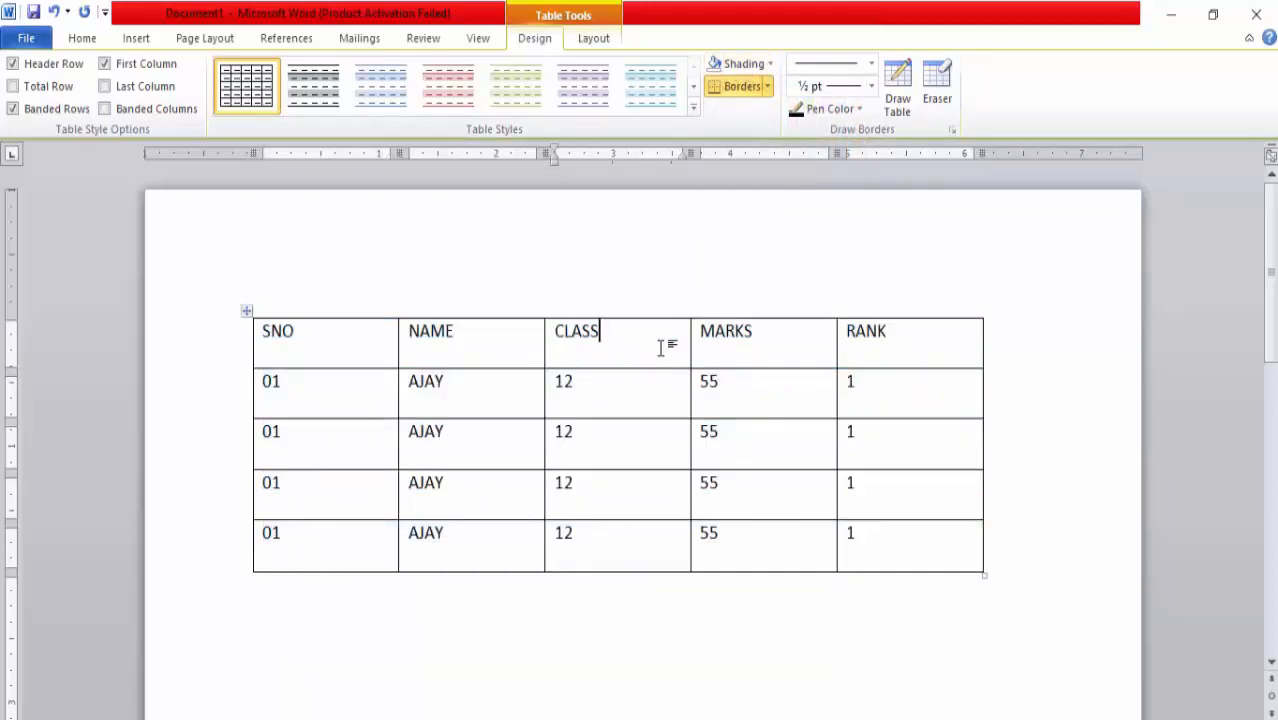
- Choose a 3 pt thin-thick-thin line style for all of the table's borders
click(770, 89)
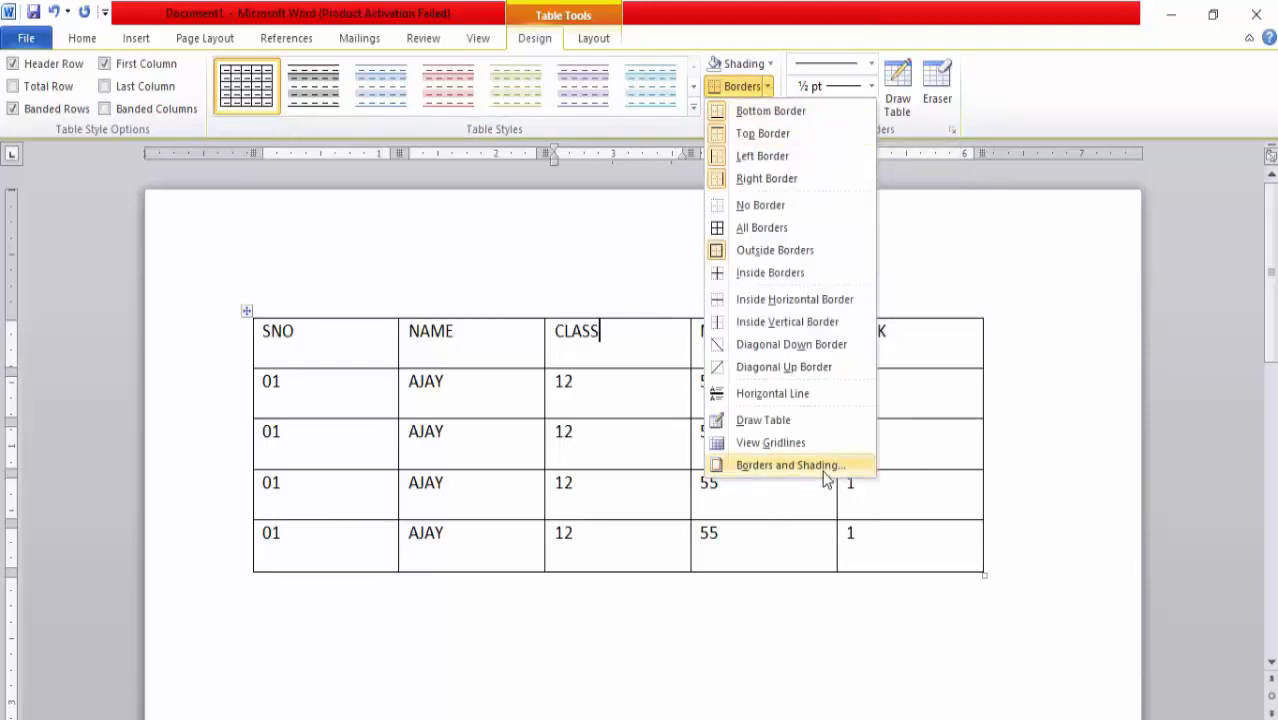
click(823, 472)
click(574, 305)
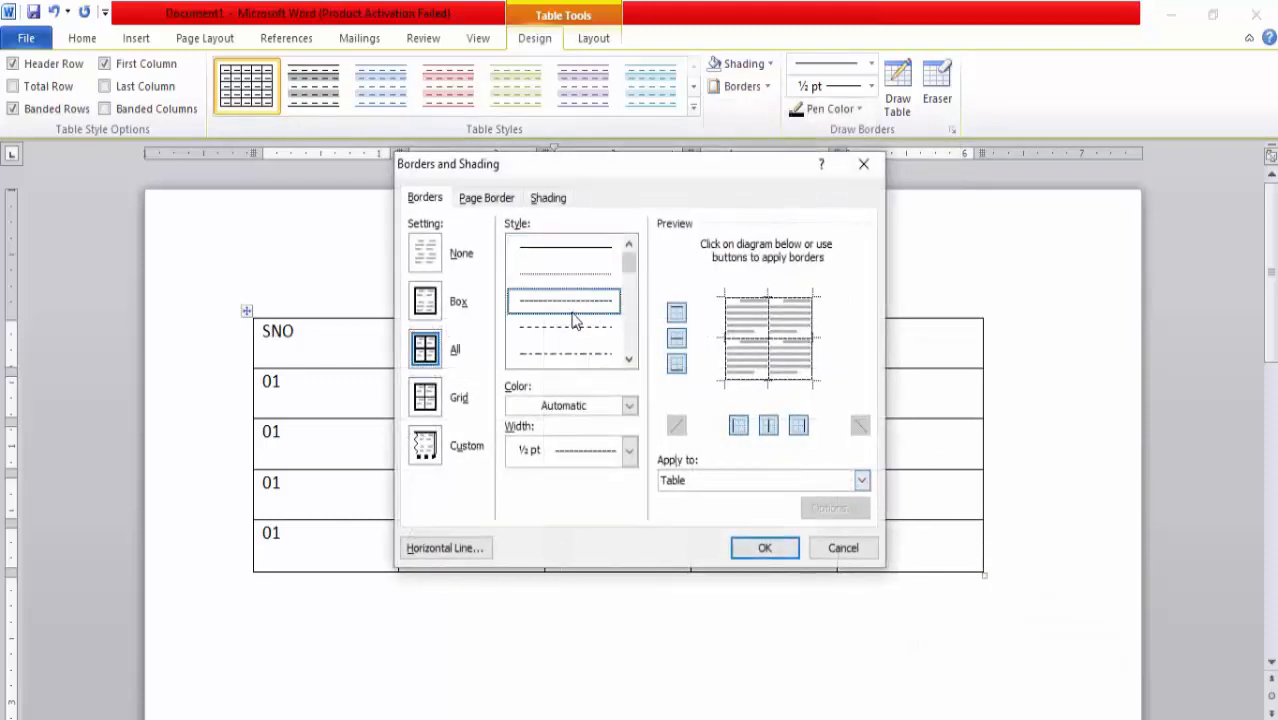
scroll(574, 338, down, 1)
click(574, 335)
scroll(575, 338, down, 1)
click(599, 330)
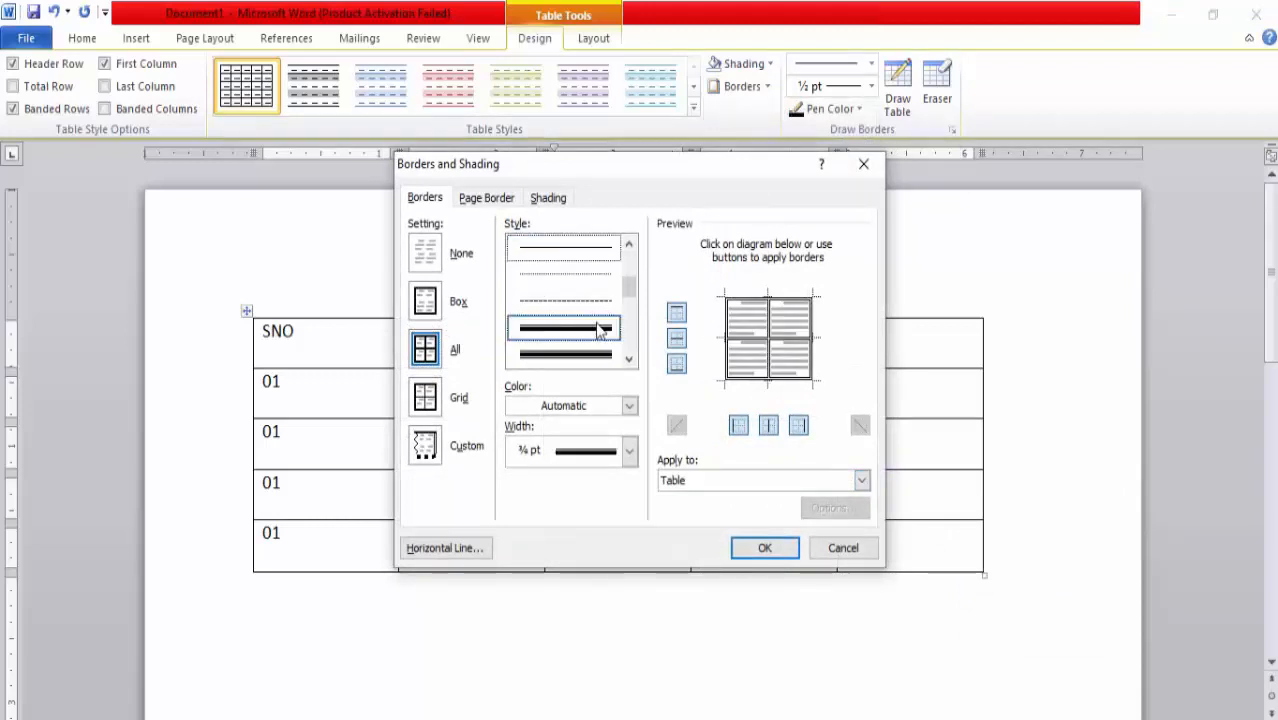
click(628, 358)
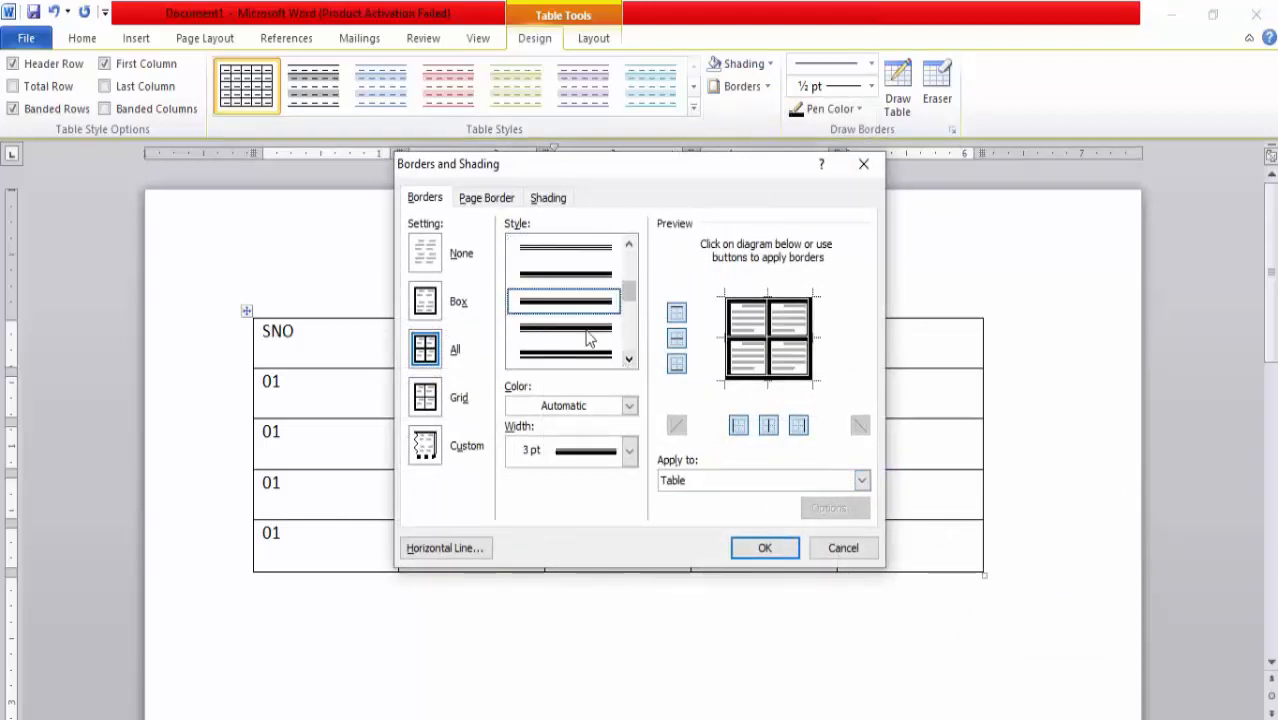
click(588, 333)
- Apply the borders in standard purple and narrow the table to about 5.5 inches wide
click(620, 406)
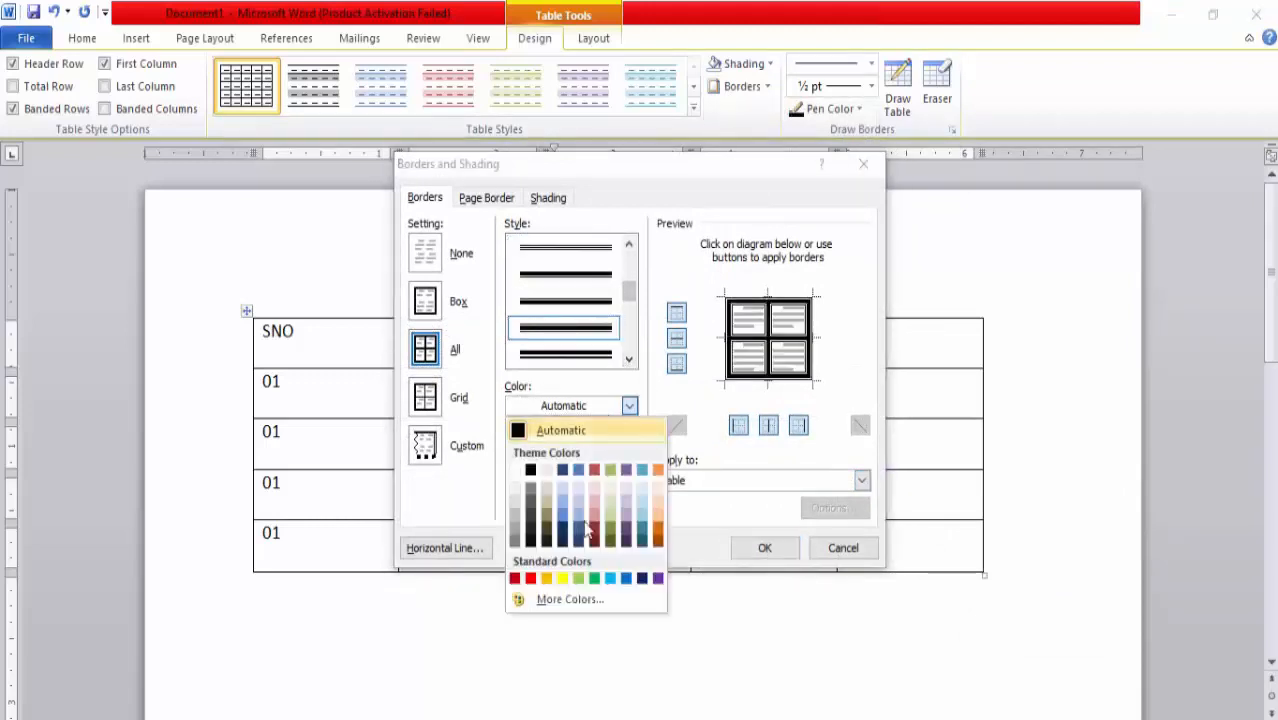
click(658, 578)
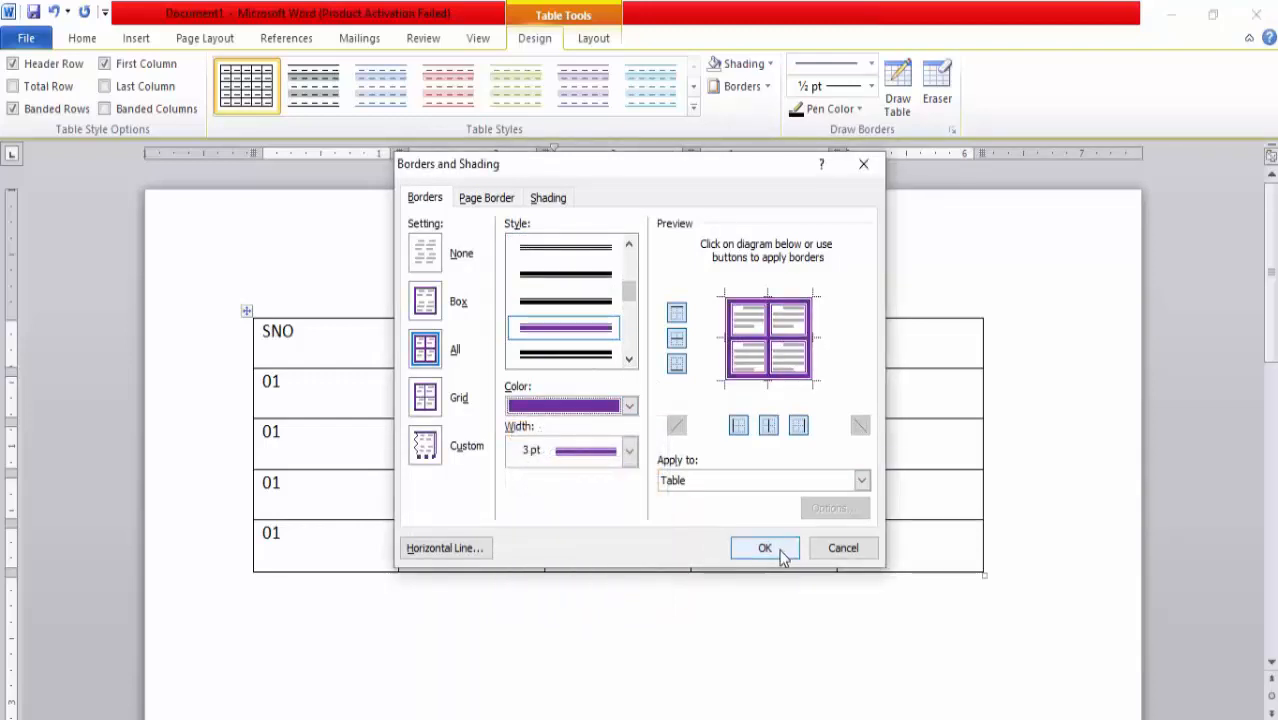
click(765, 548)
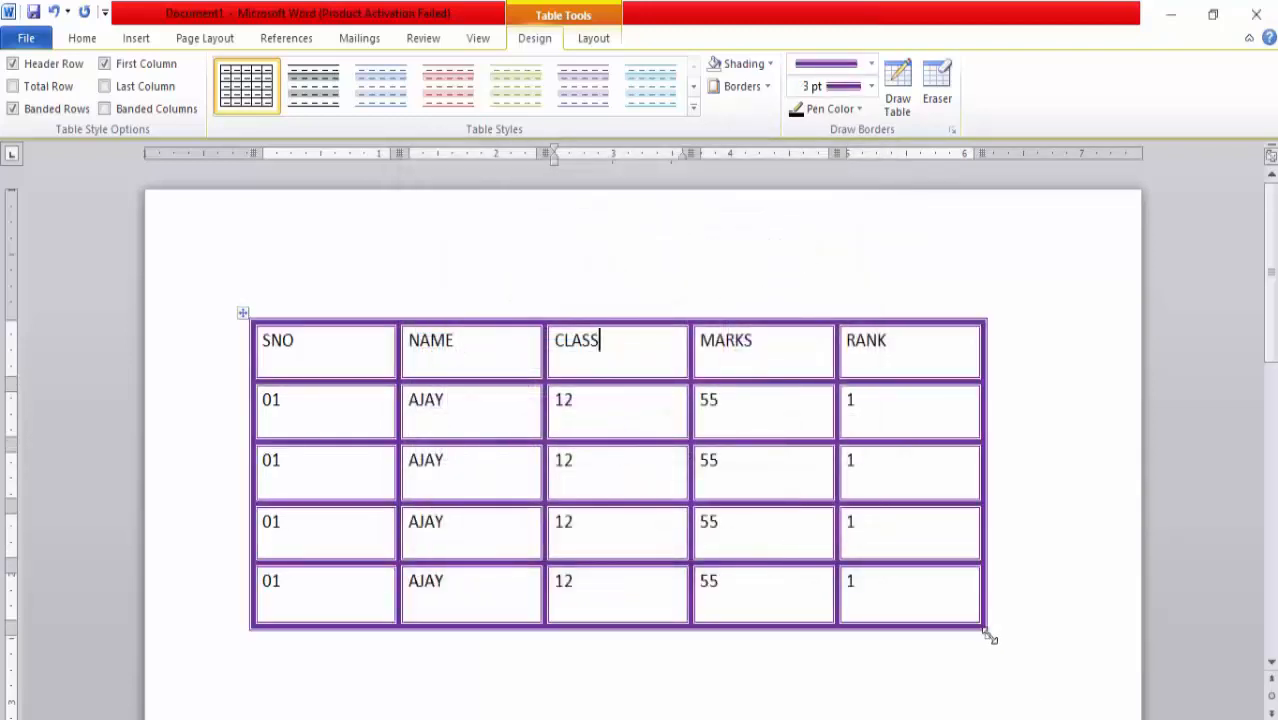
drag(990, 637, 899, 656)
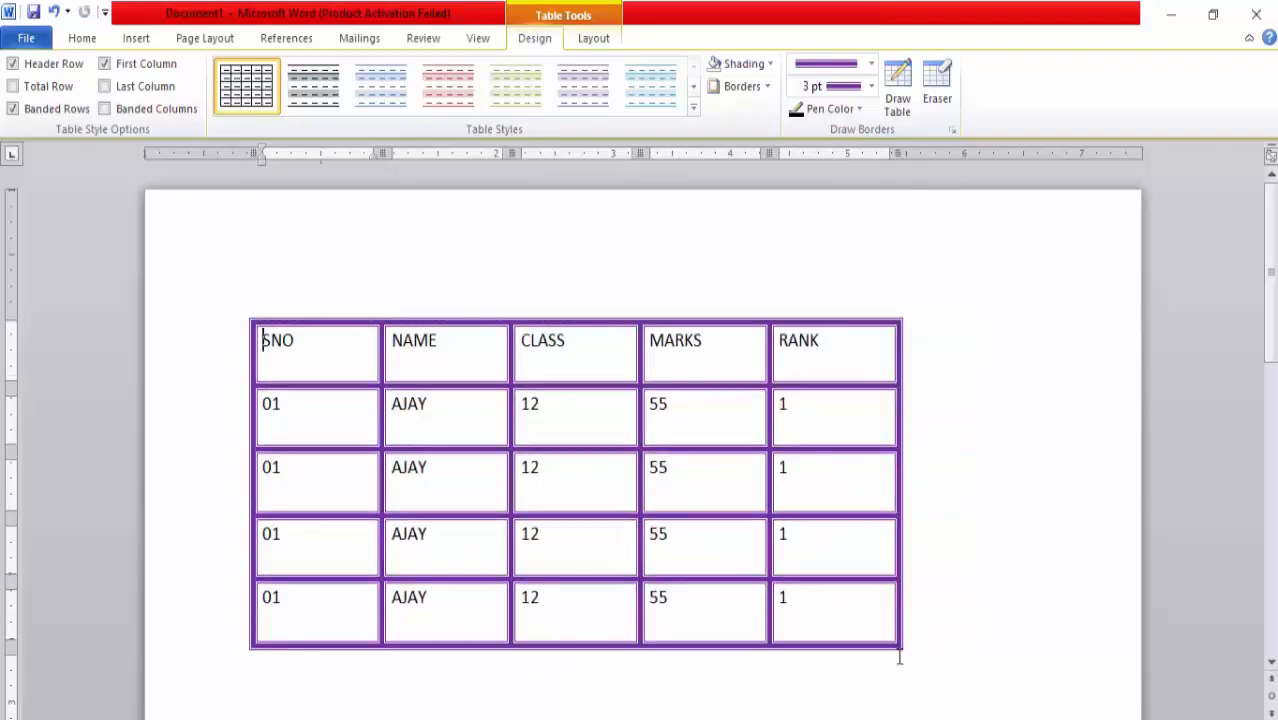
- Try the Grid and Box border settings for the table in the border preview, returning to All
click(730, 88)
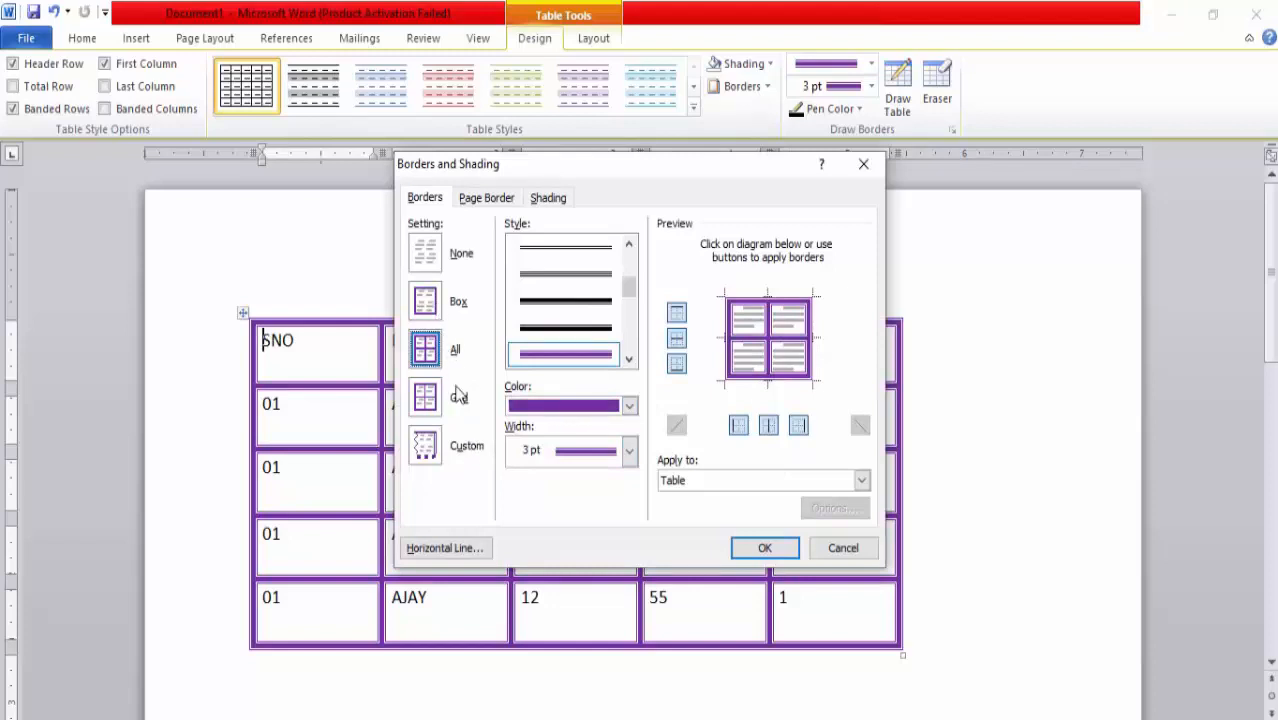
click(428, 412)
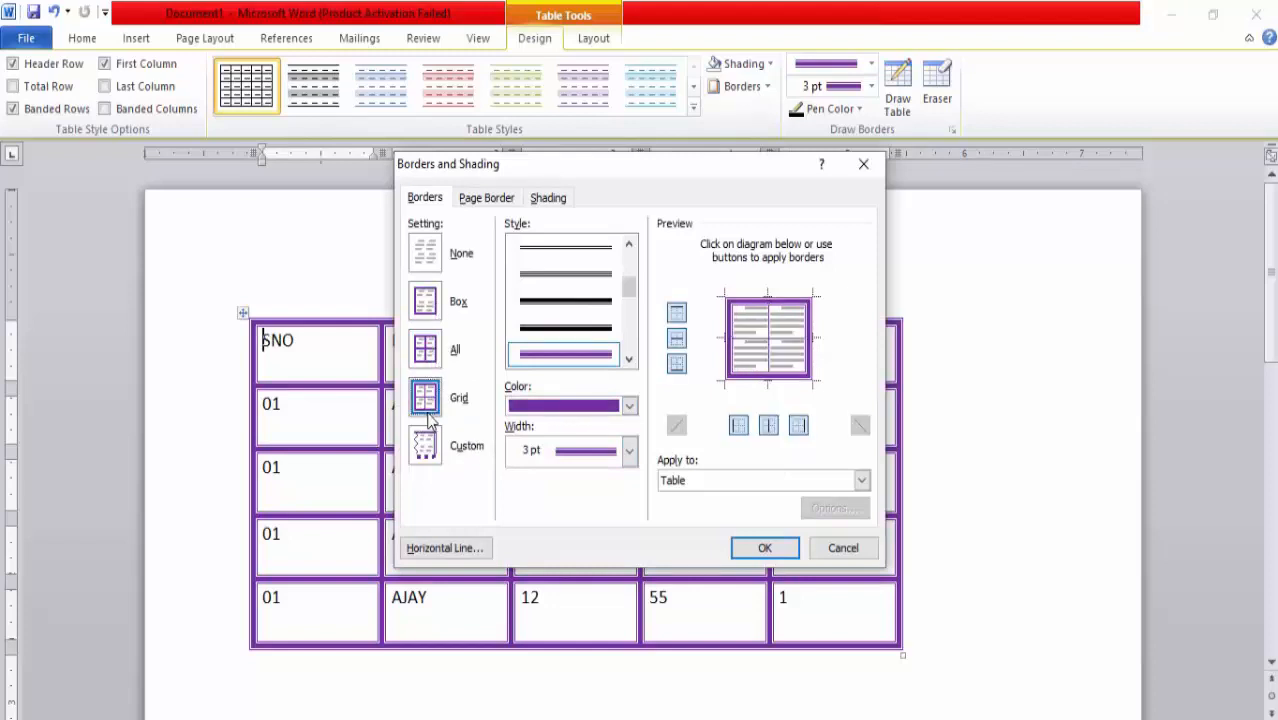
click(432, 306)
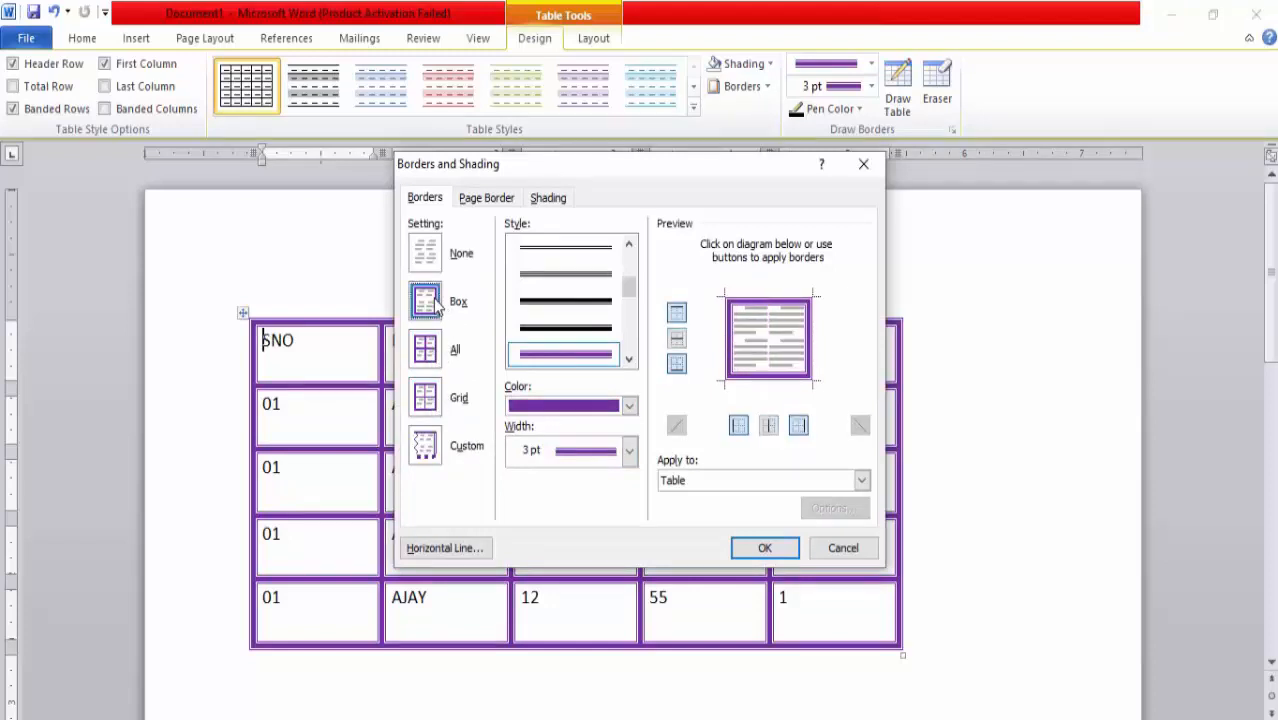
click(426, 356)
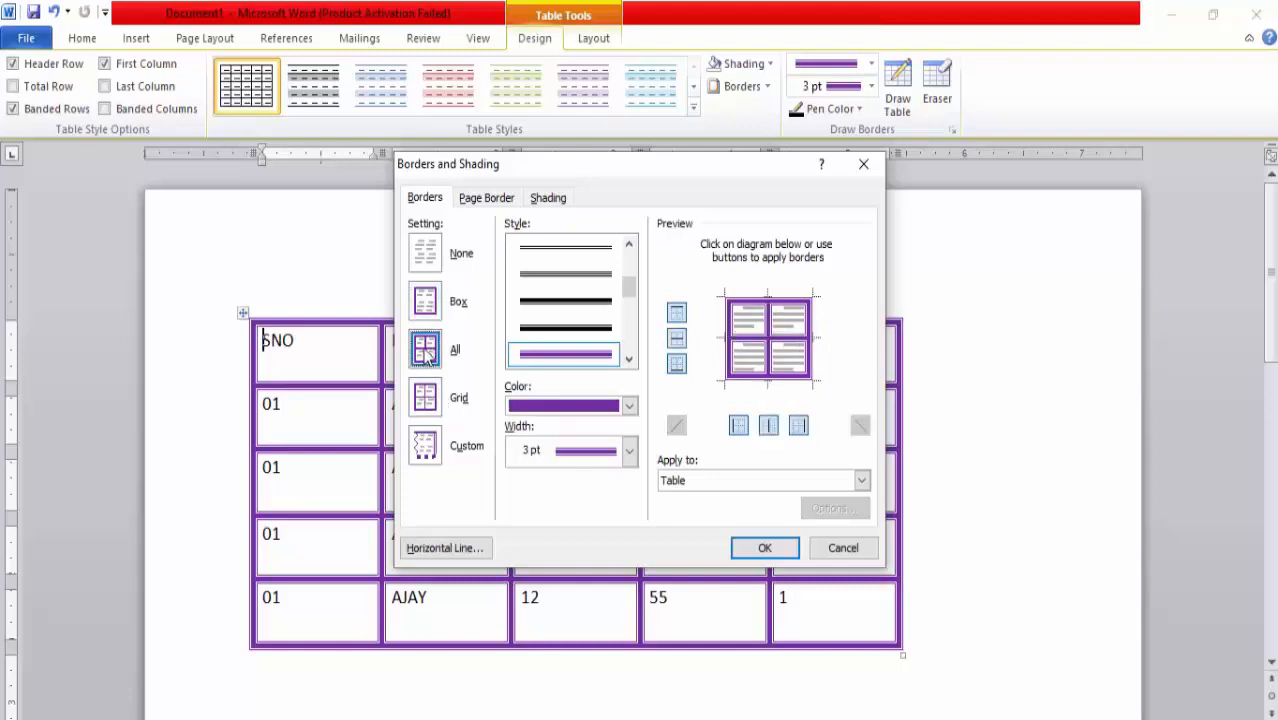
- Toggle the table's top, bottom and inside horizontal borders off and back on in the border preview, and accept the settings
click(677, 315)
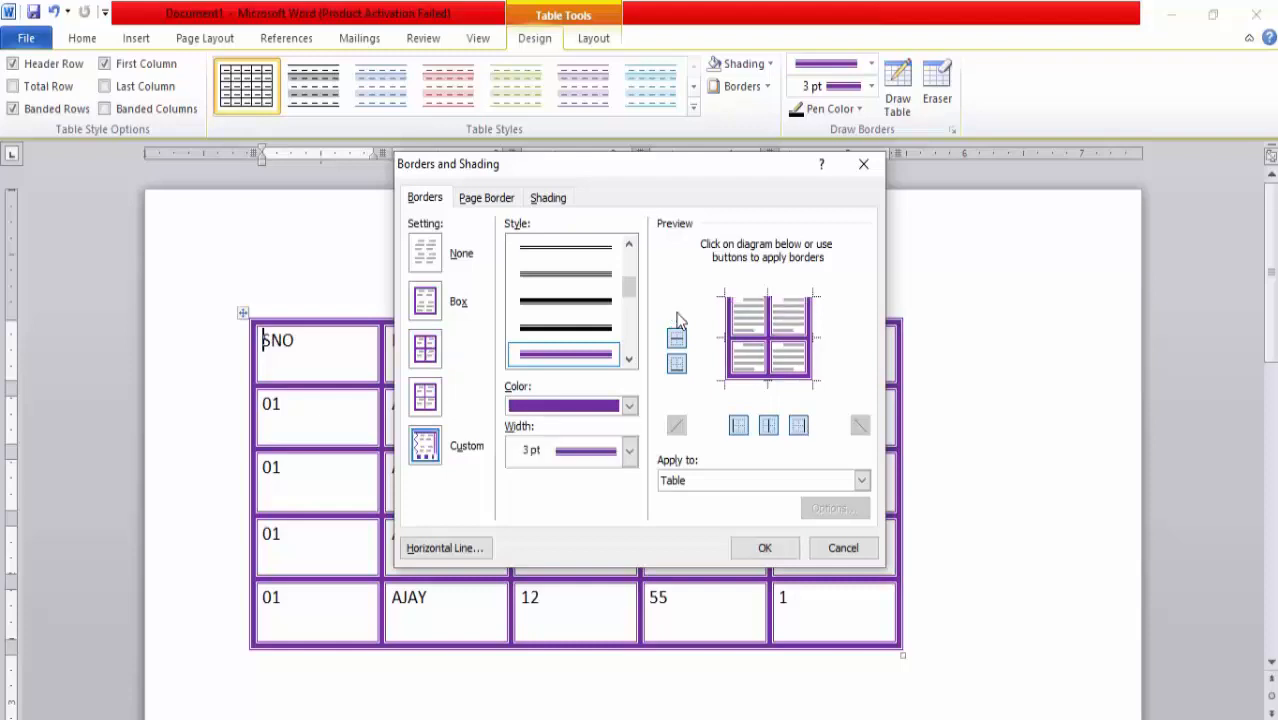
click(677, 315)
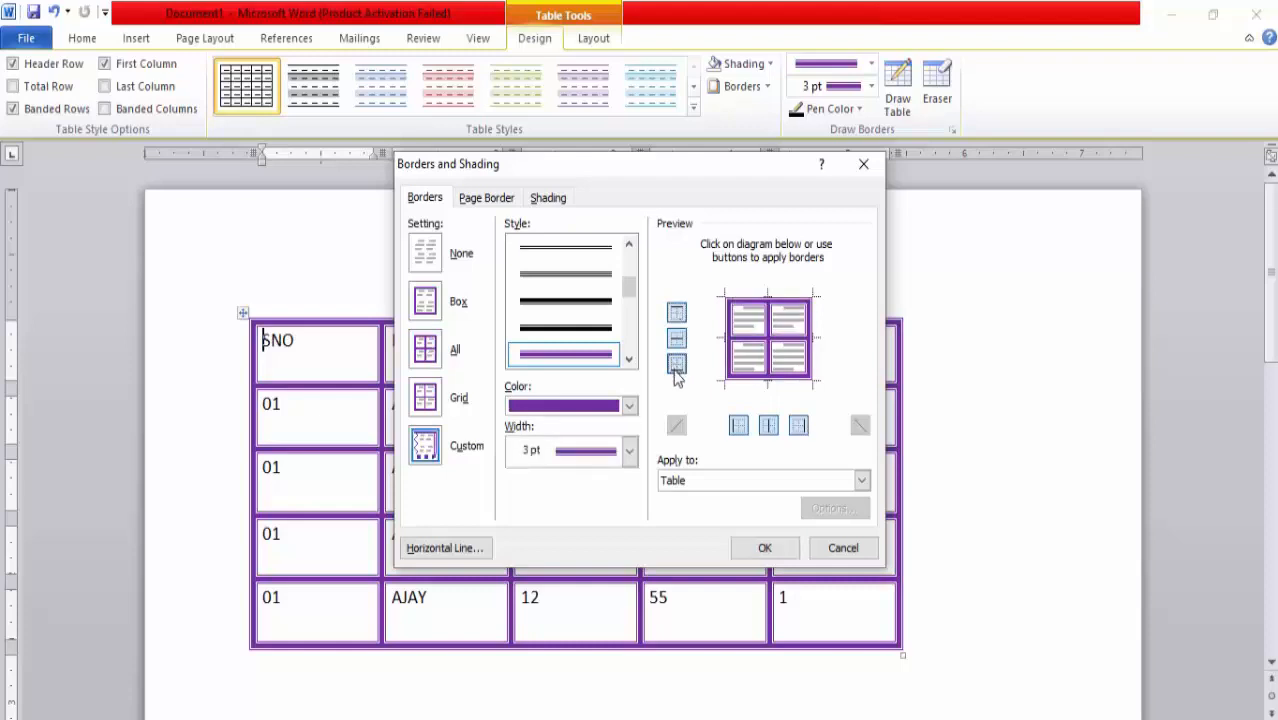
click(677, 366)
click(676, 367)
click(679, 340)
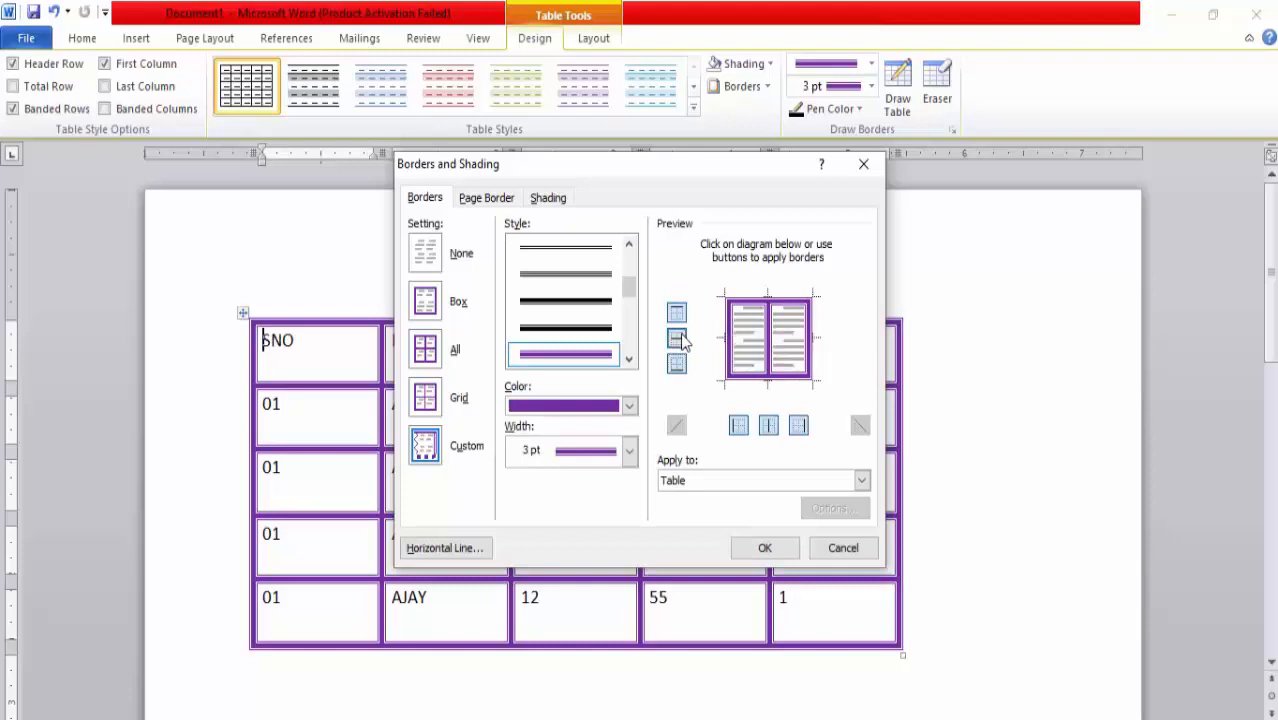
click(679, 340)
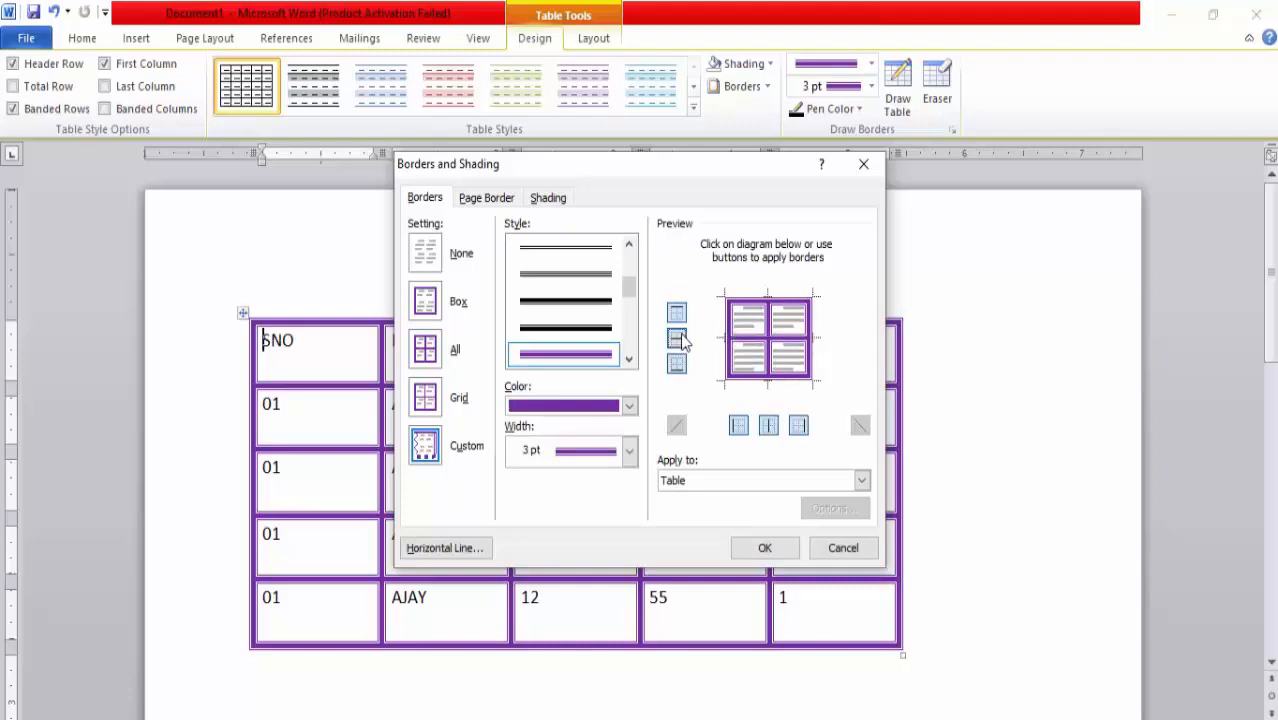
click(762, 550)
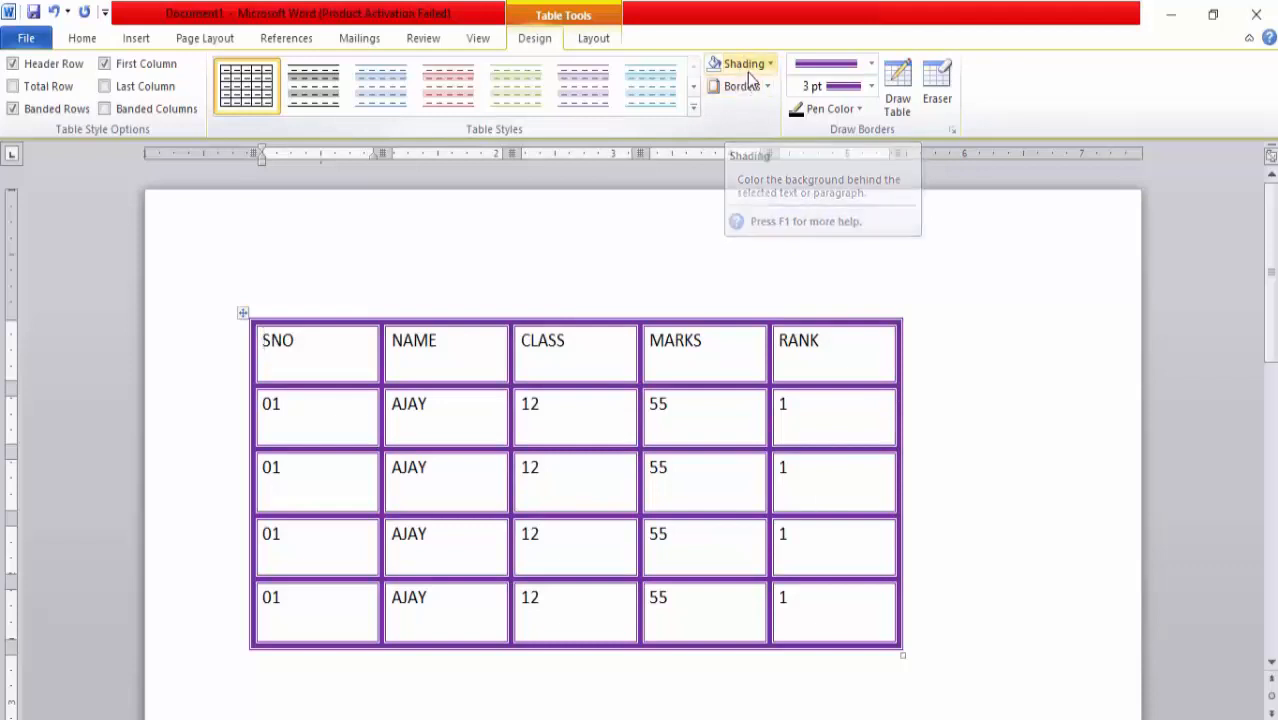
- Draw a red 3 pt thin-thick-thin border along the top edge of all five header cells
click(857, 109)
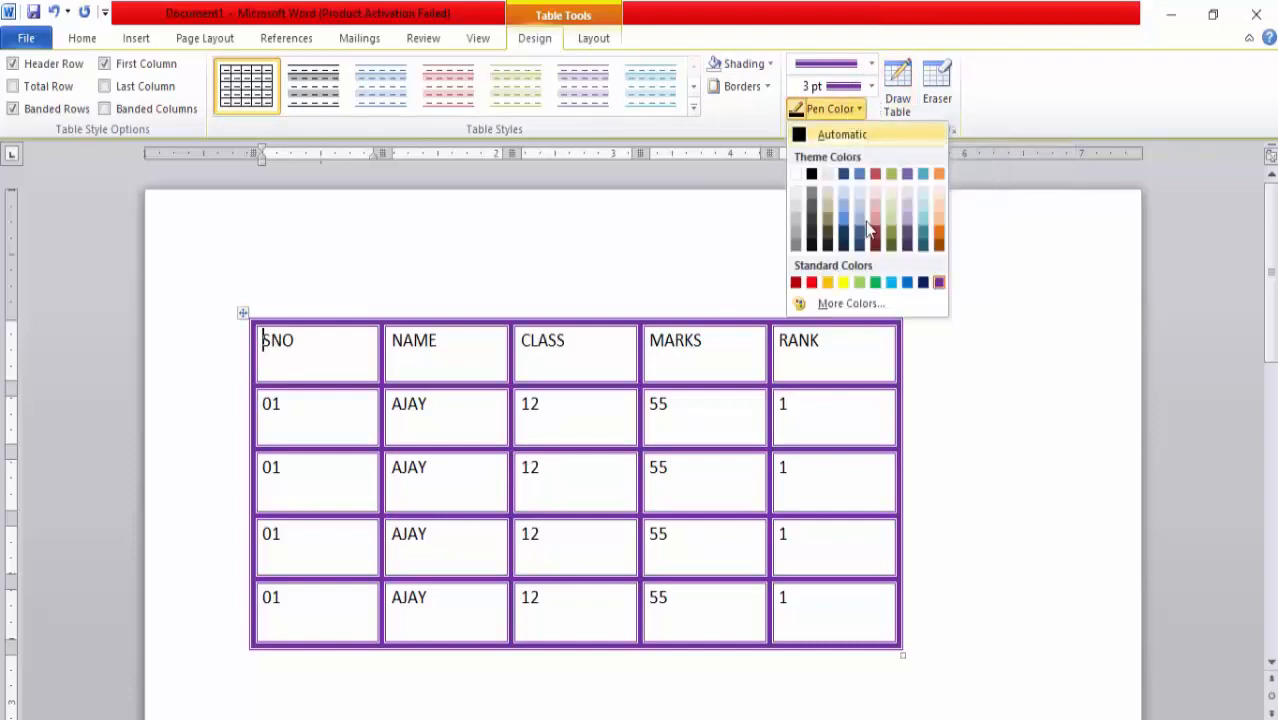
click(811, 283)
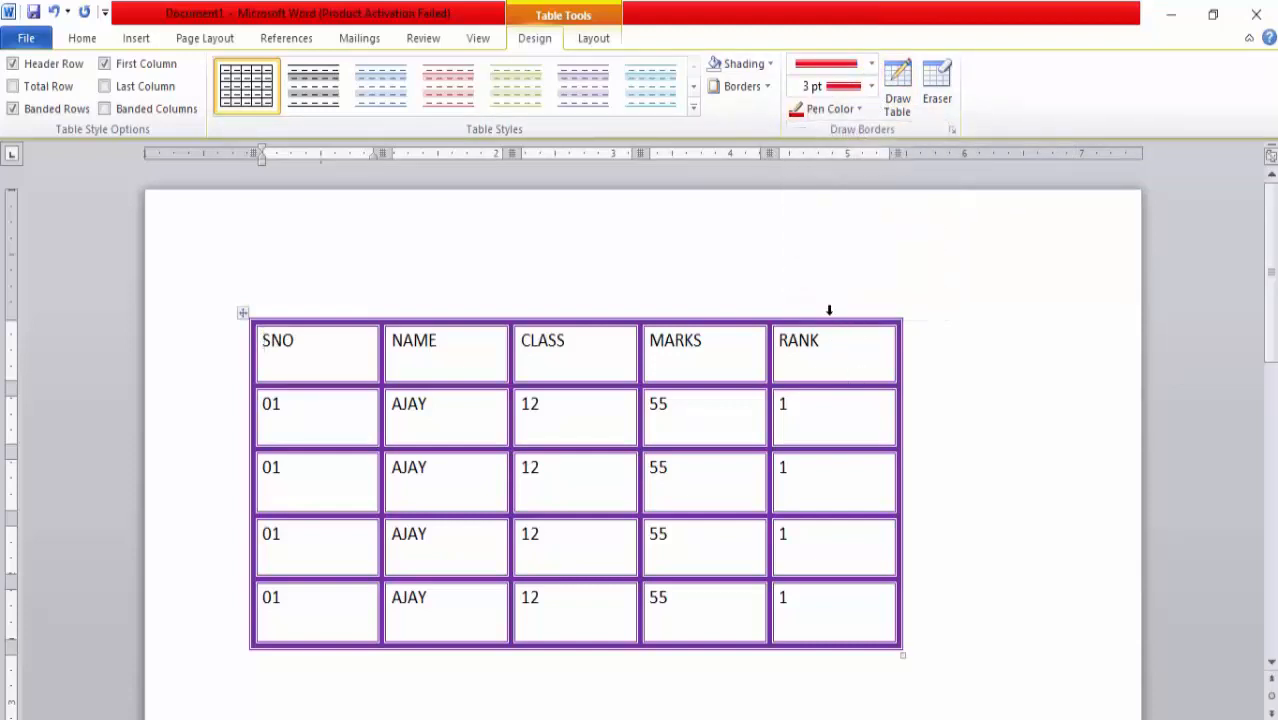
click(830, 64)
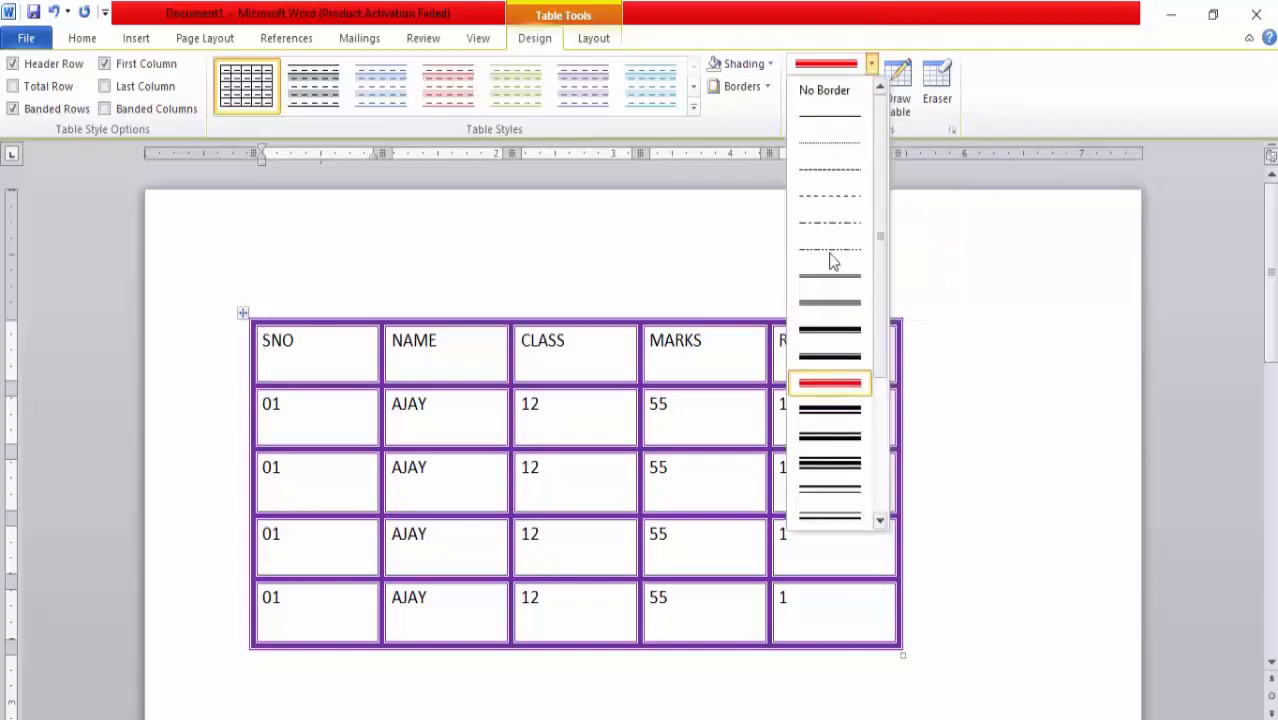
click(828, 381)
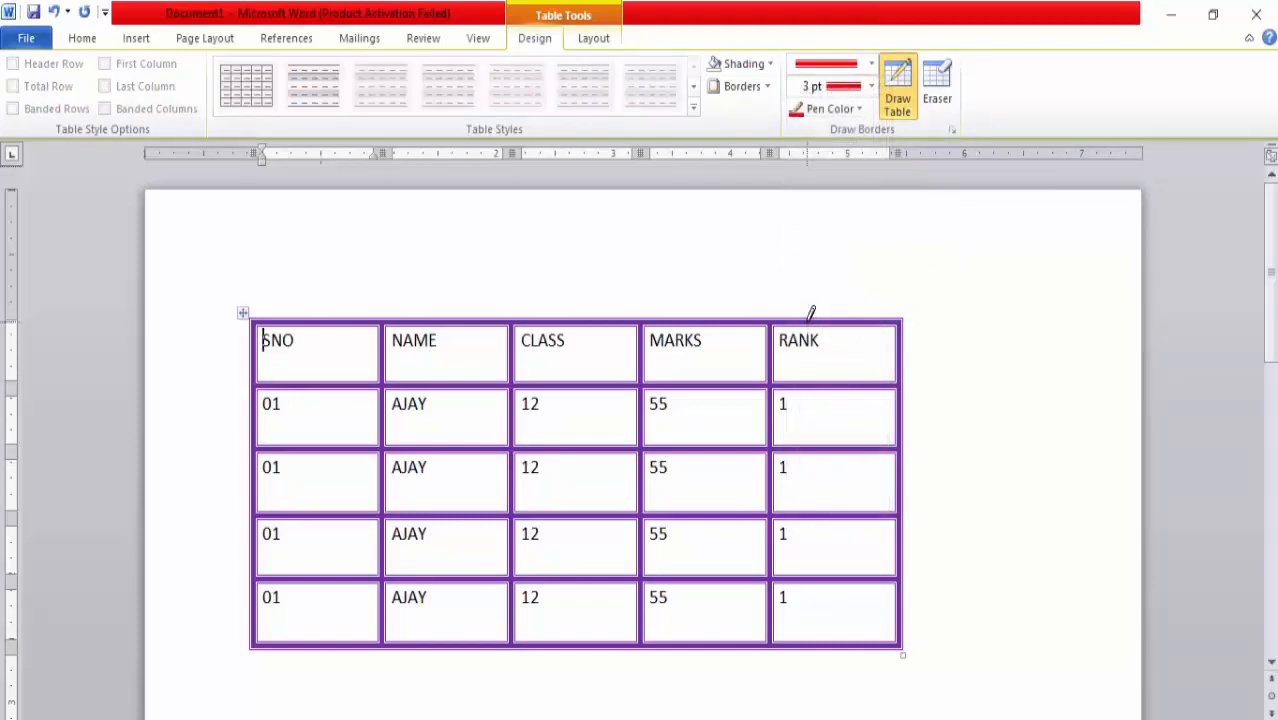
click(810, 320)
click(665, 320)
click(575, 320)
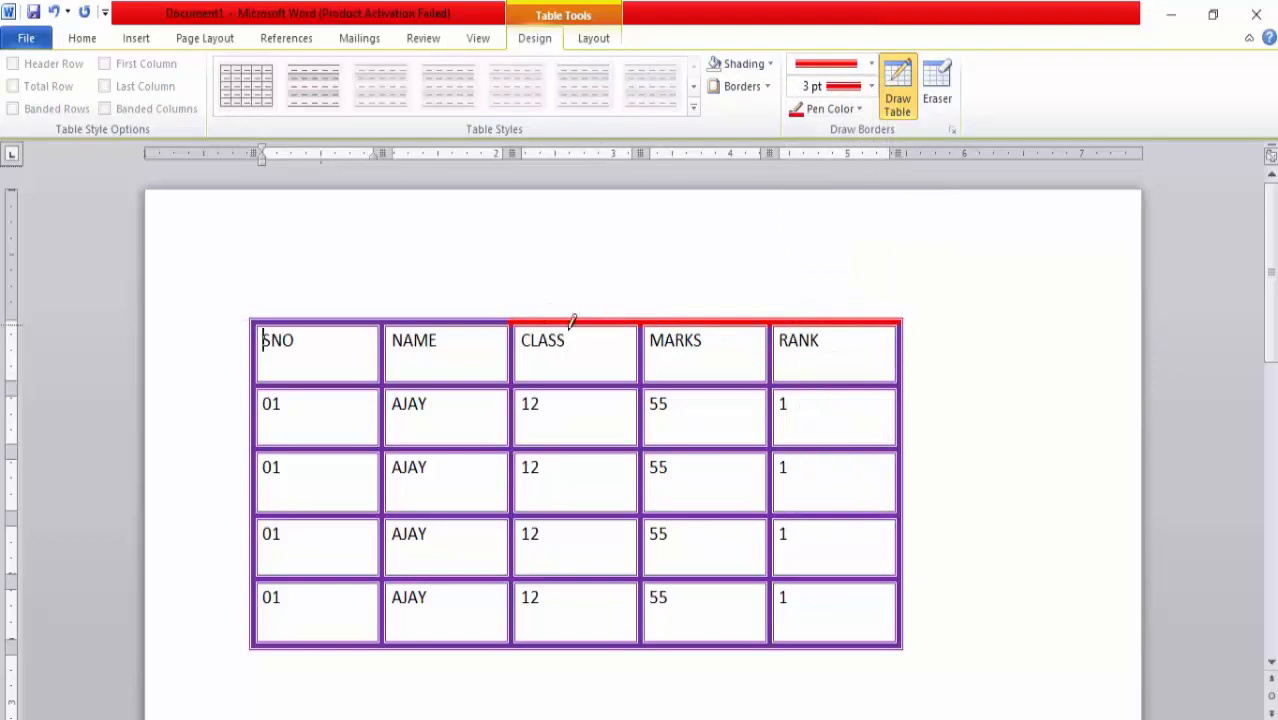
click(455, 320)
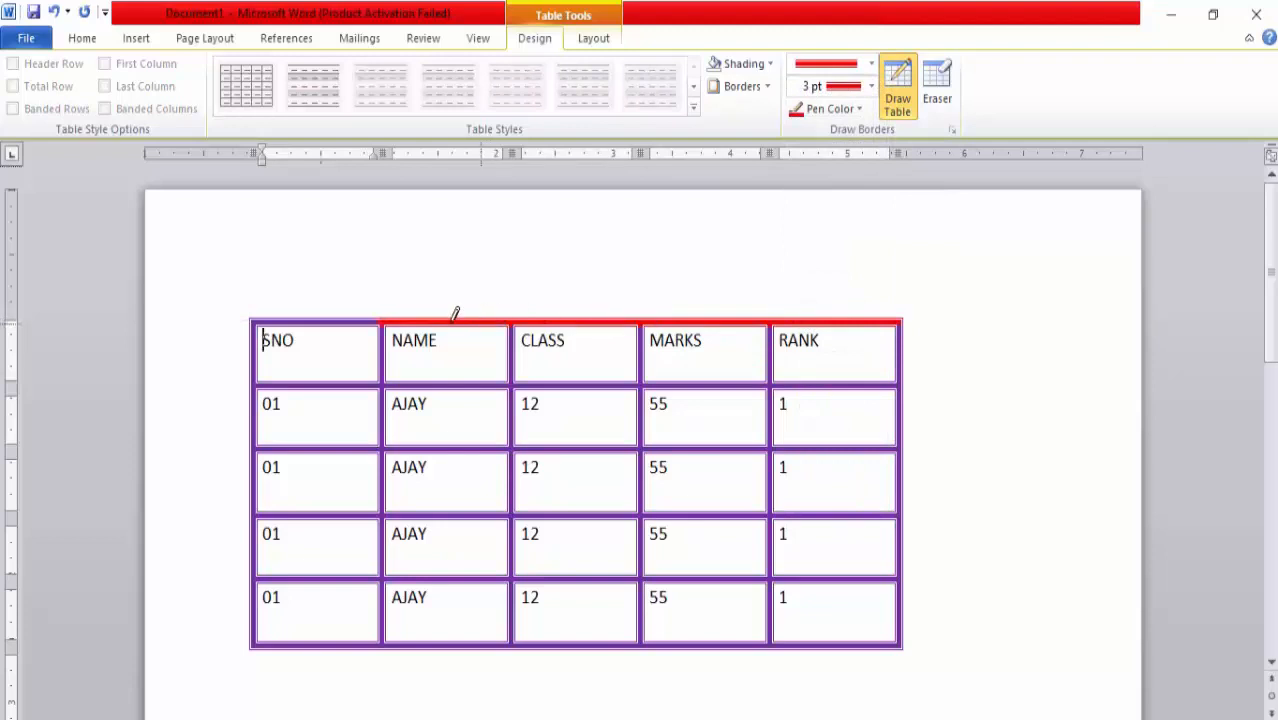
click(342, 321)
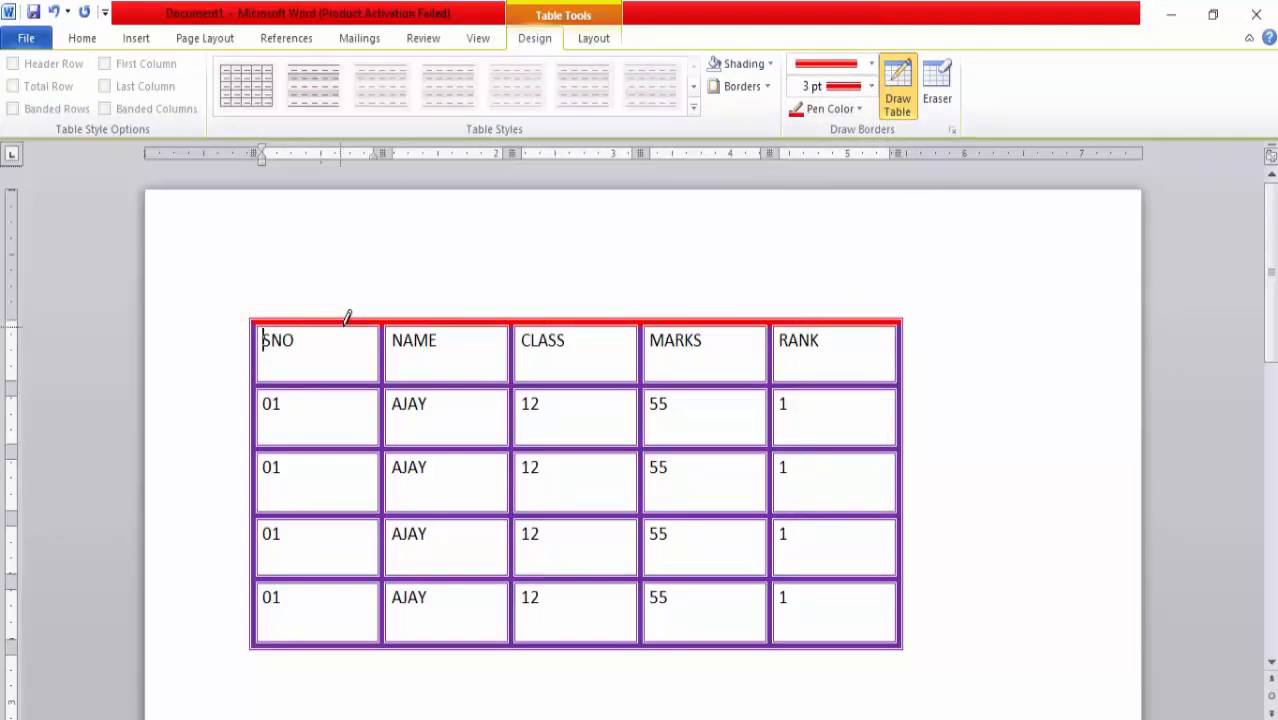
click(906, 80)
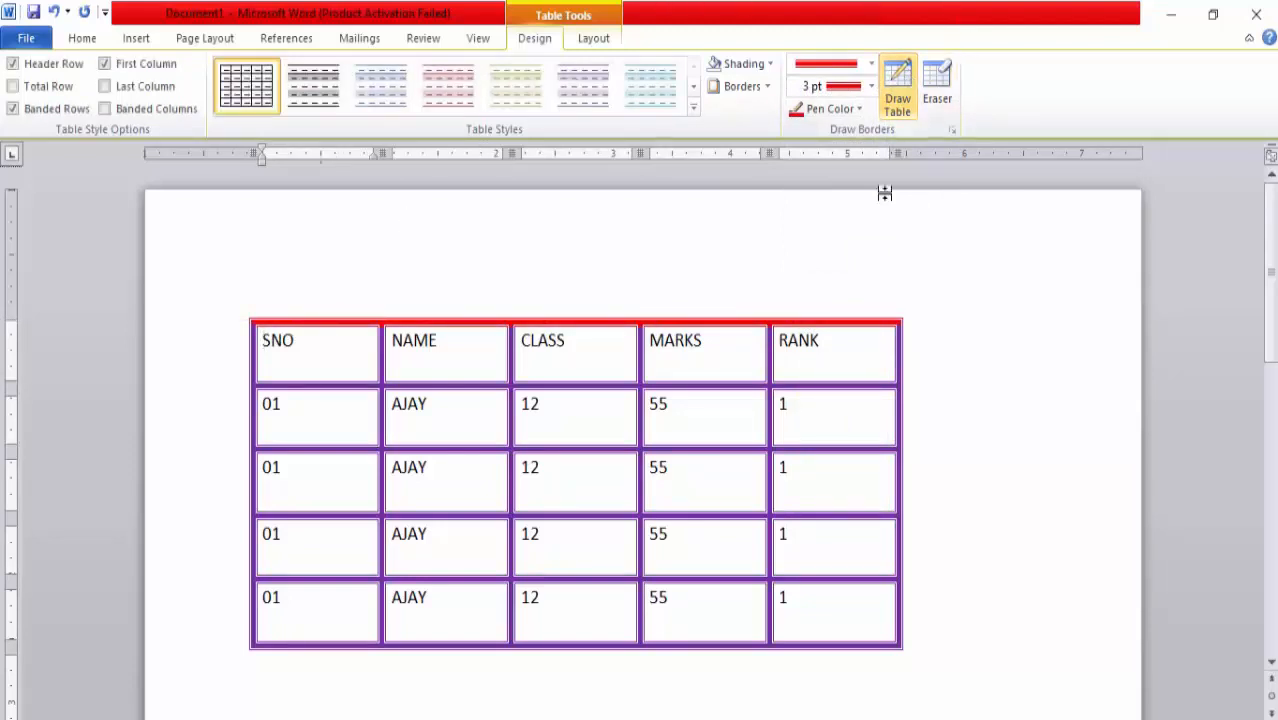
- Erase the outer borders beside the RANK header cell, the first 01 cell and the RANK cell two rows below the header
click(933, 92)
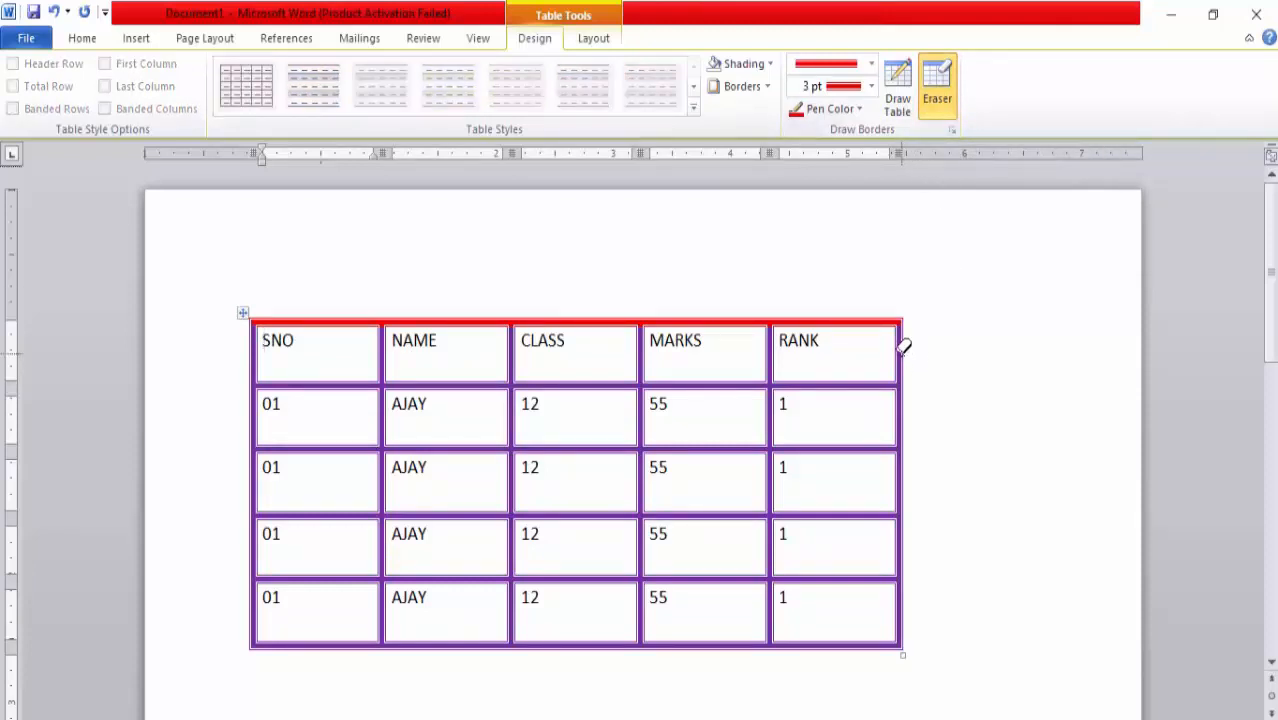
drag(902, 345, 908, 385)
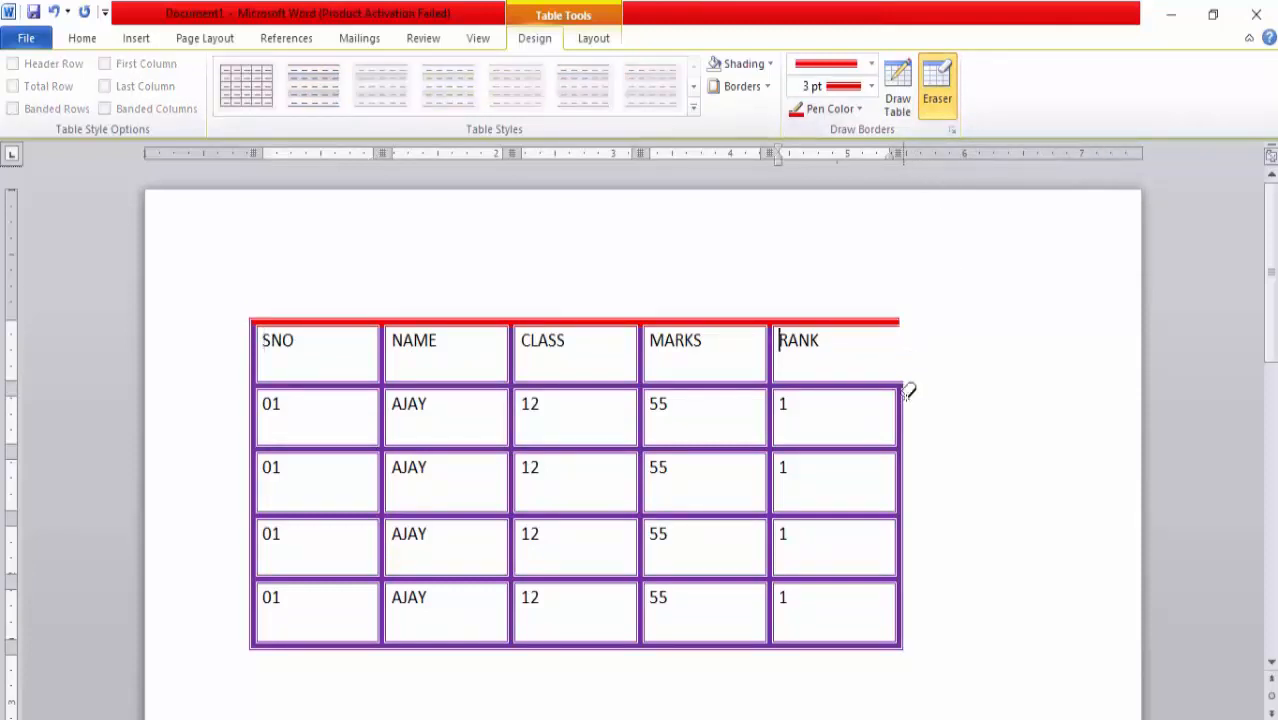
click(251, 418)
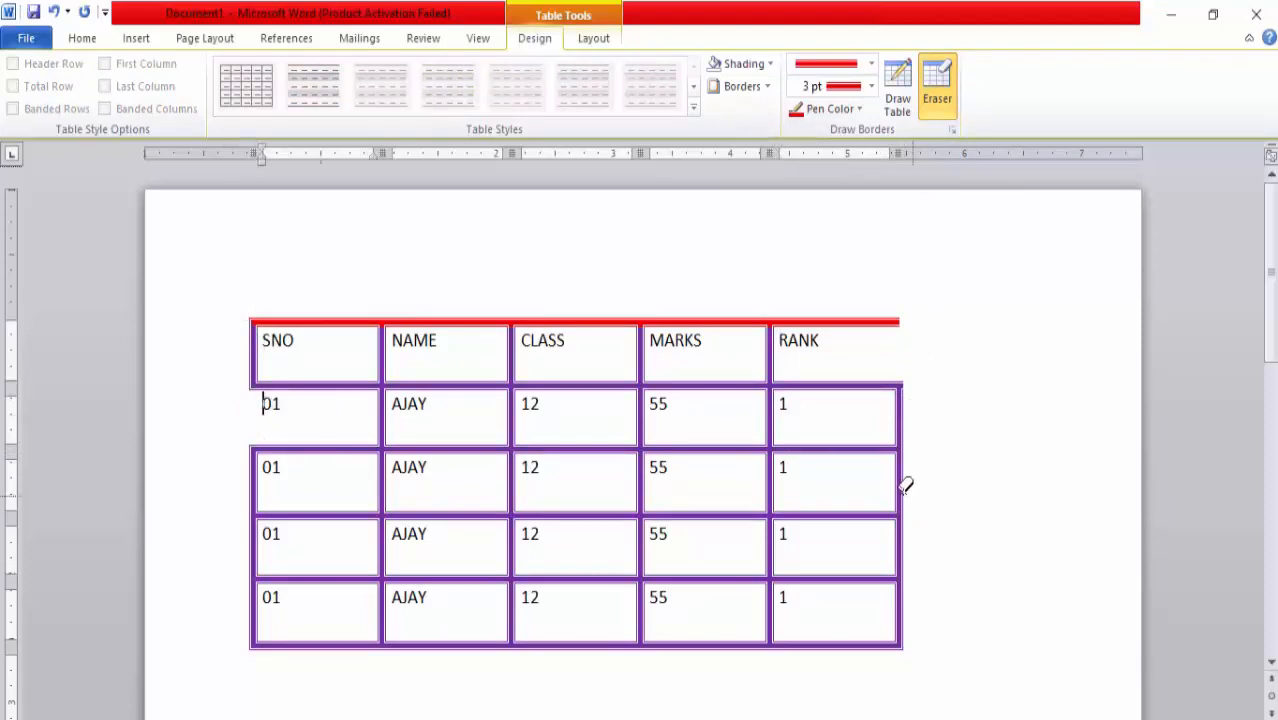
click(901, 483)
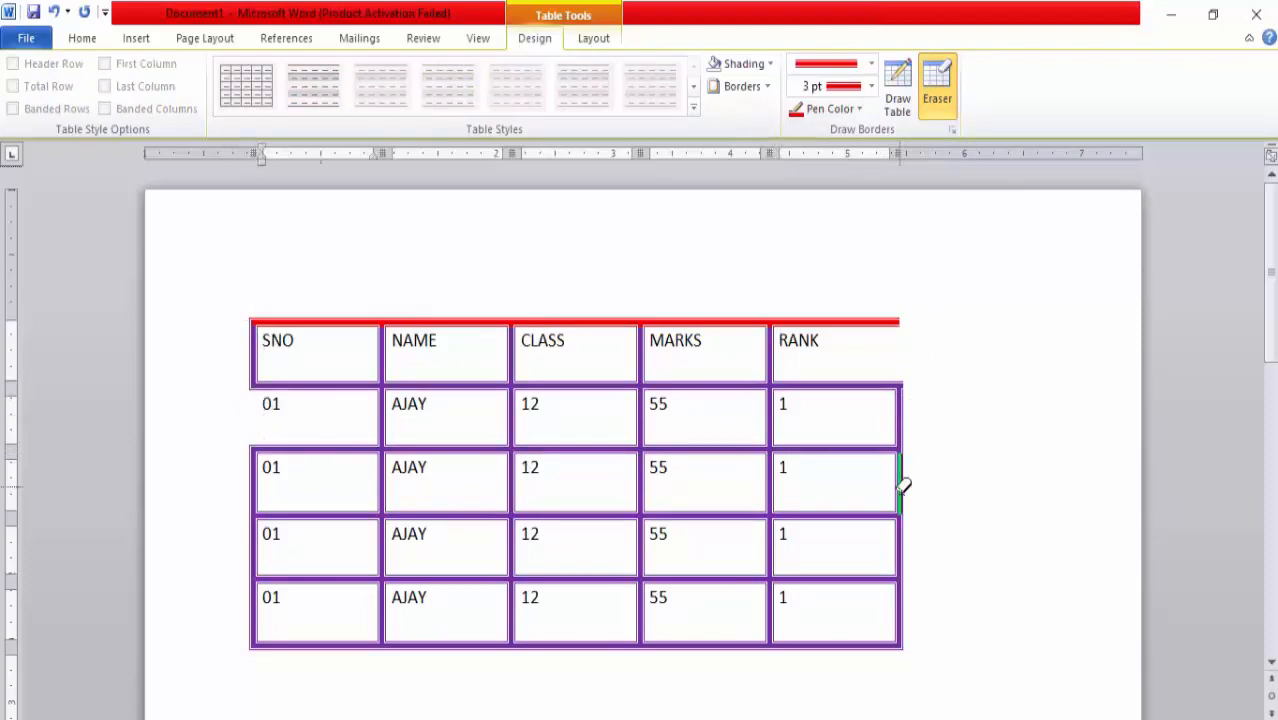
- Redraw the table's missing outer side borders and its top edge with the purple 3 pt pen
click(896, 85)
mouse_move(899, 322)
mouse_down()
mouse_move(899, 518)
mouse_move(902, 503)
mouse_up()
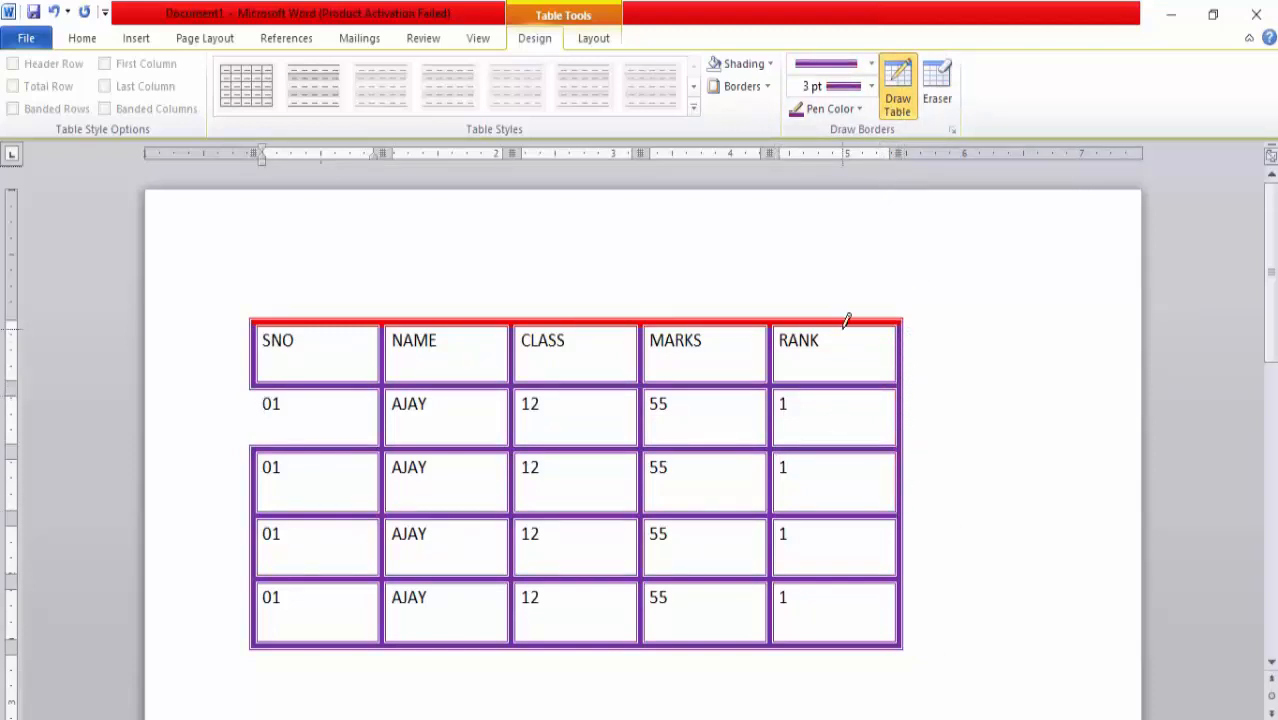
mouse_move(841, 321)
mouse_down()
mouse_move(649, 301)
mouse_move(541, 317)
mouse_move(289, 316)
mouse_up()
drag(254, 382, 254, 448)
click(895, 100)
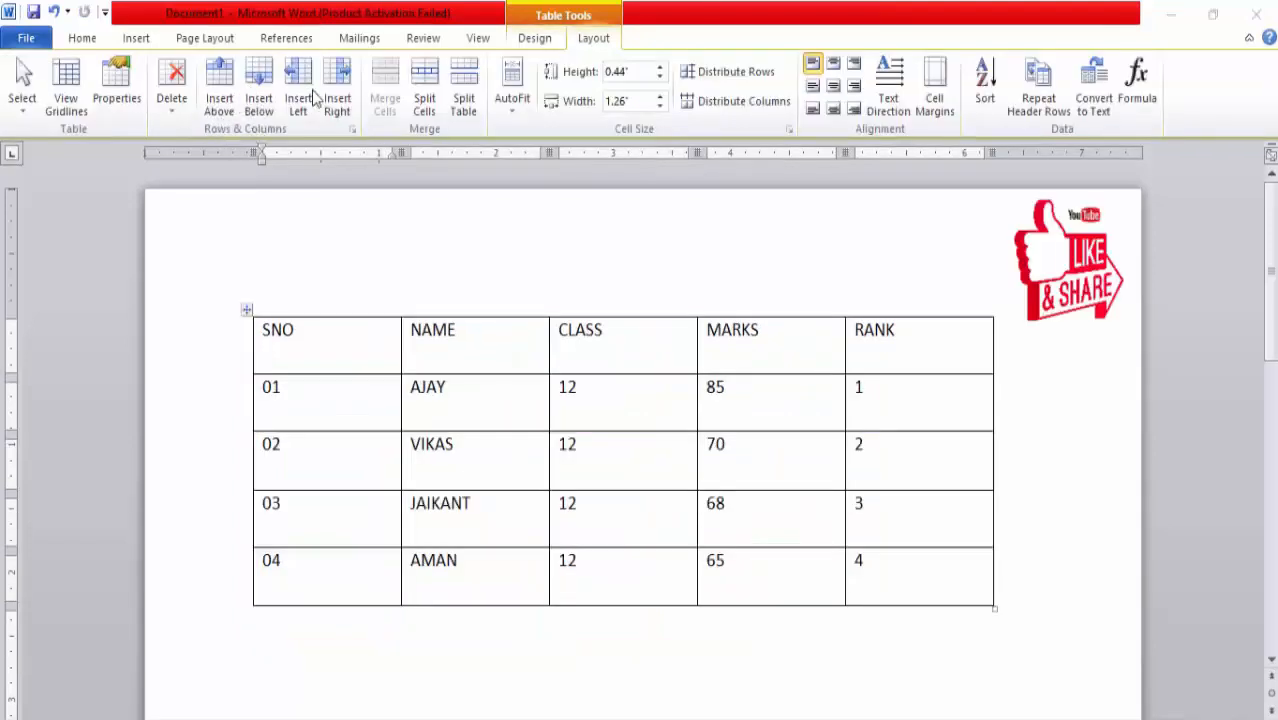
- Try inserting a blank row above the SNO header row, and undo the insertion
click(337, 357)
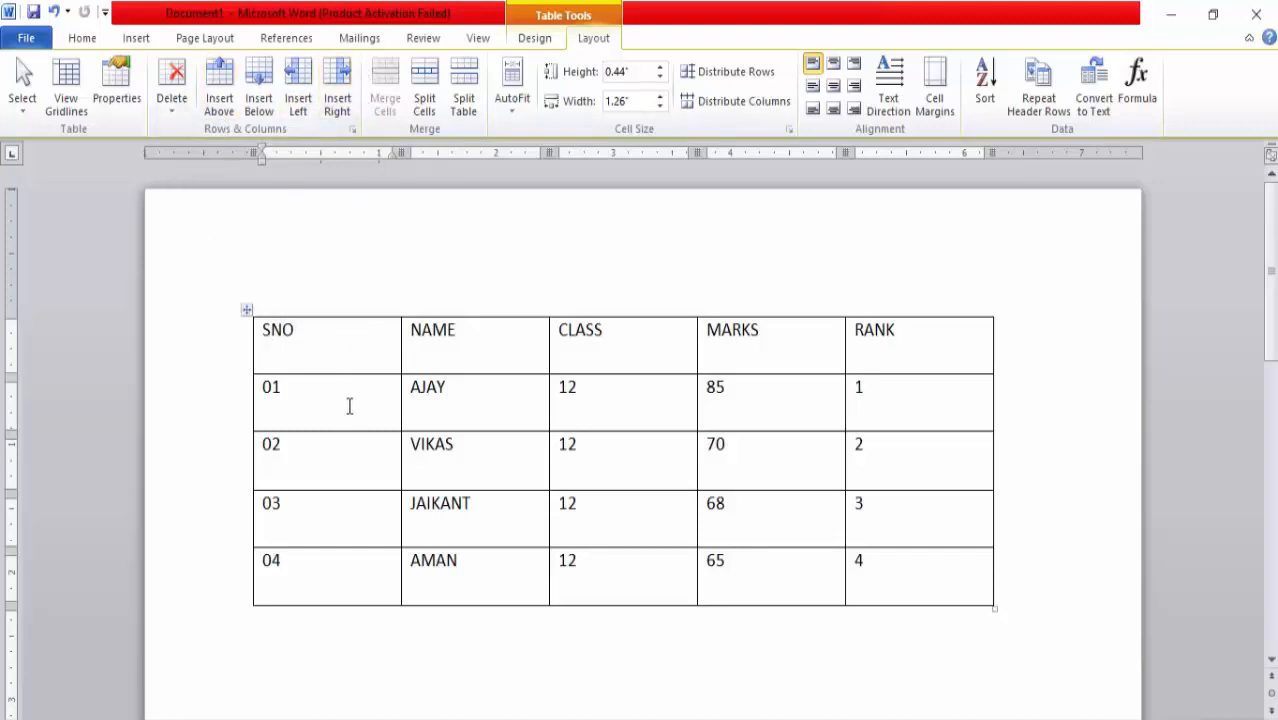
click(240, 108)
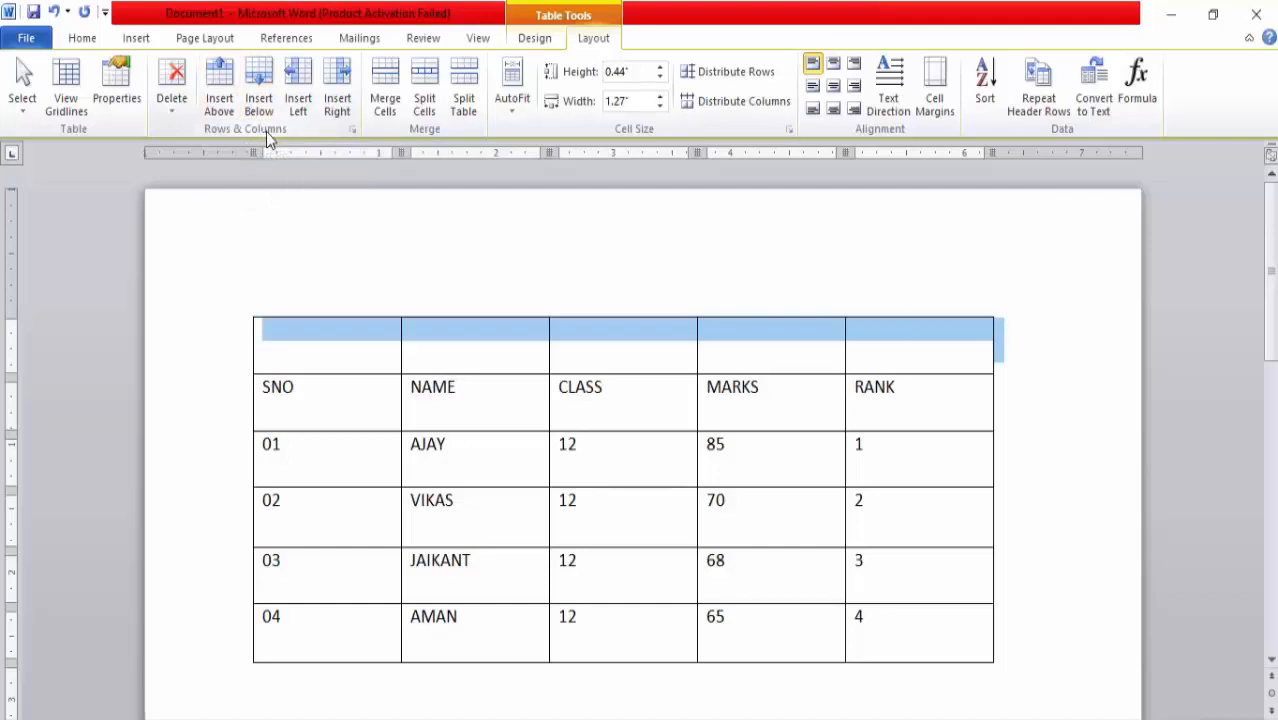
key(ctrl+z)
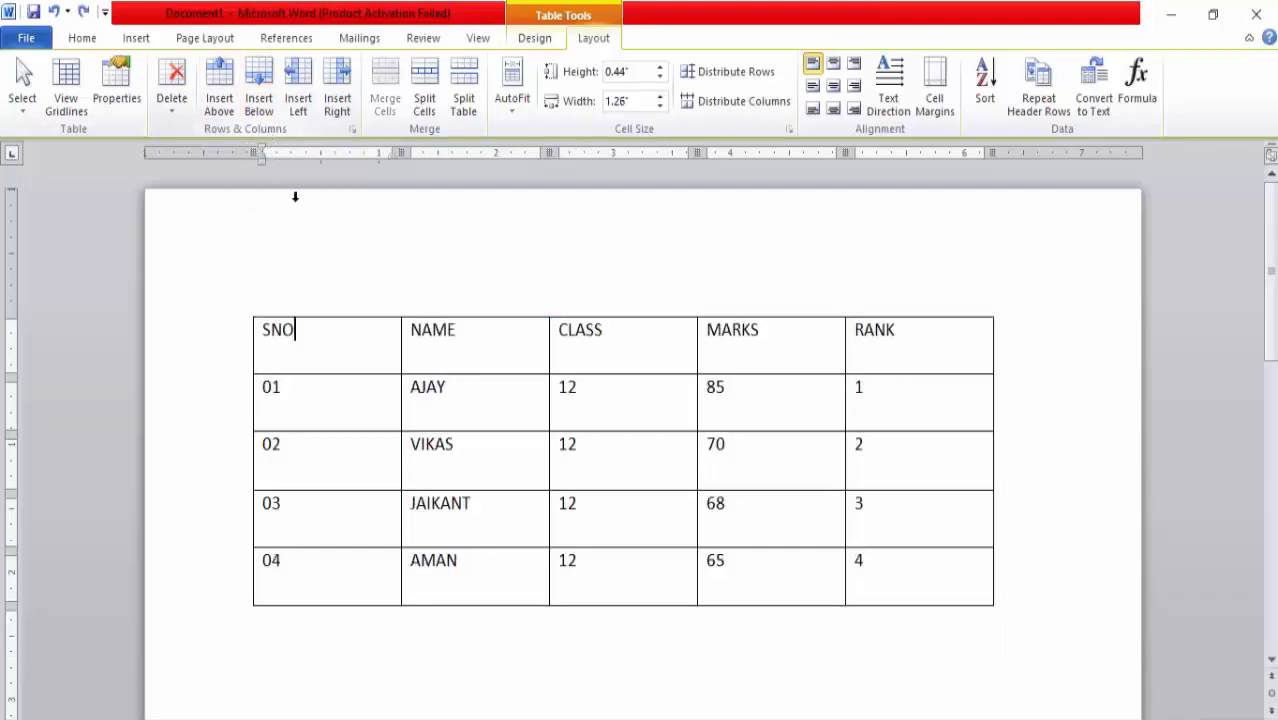
- Insert a blank row below the row numbered 01
click(326, 418)
click(278, 110)
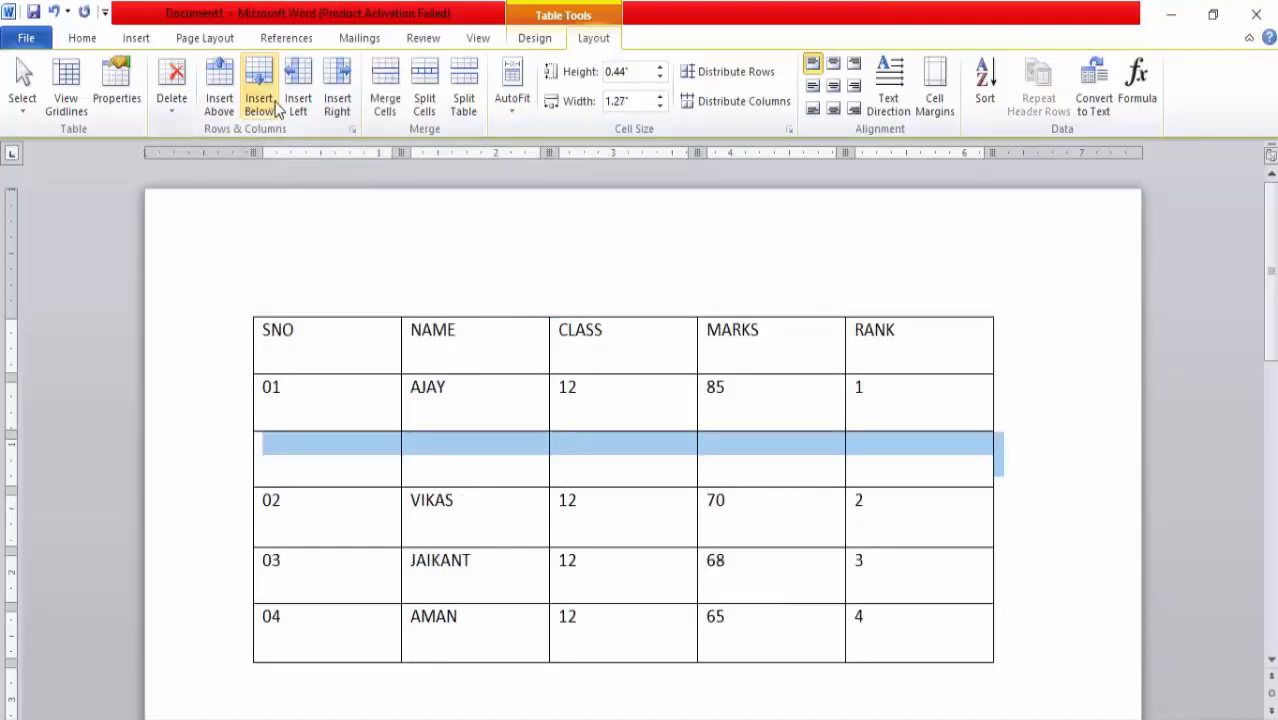
- Undo the insertion of the blank row below the row numbered 01
key(ctrl+z)
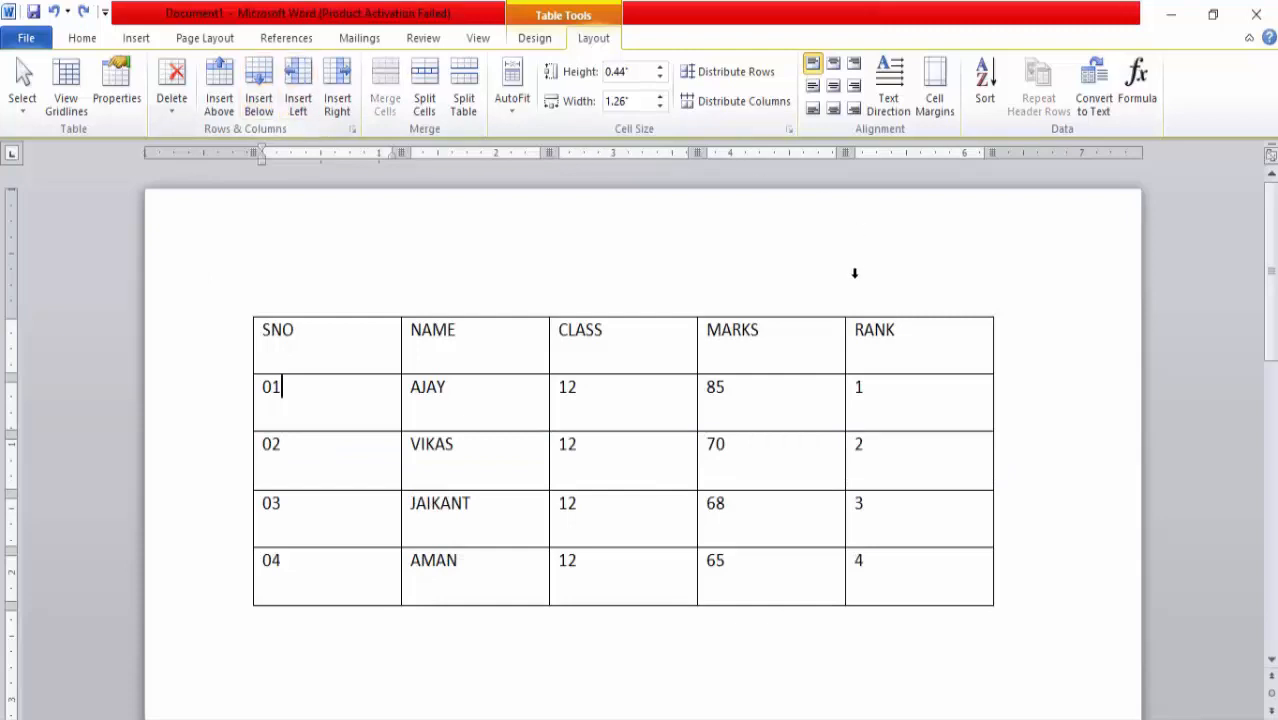
- Try inserting a blank column before and then after the RANK column, undoing each insertion
click(886, 358)
click(297, 85)
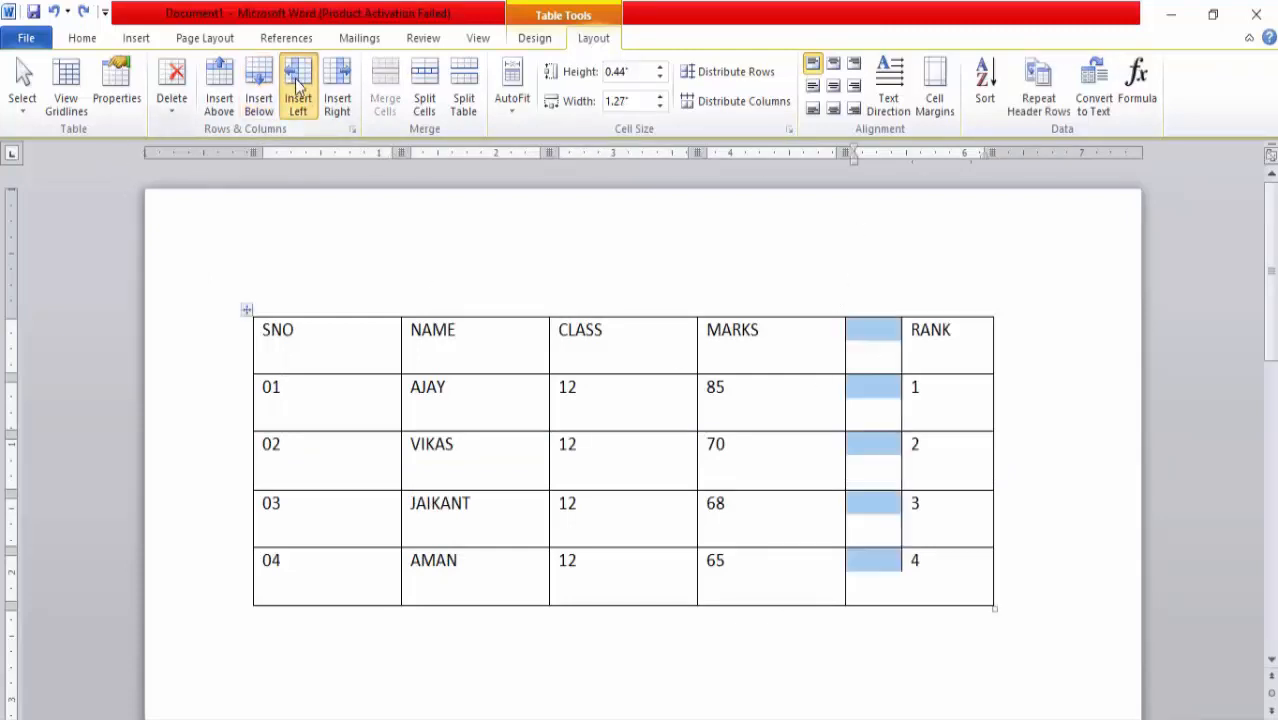
key(ctrl+z)
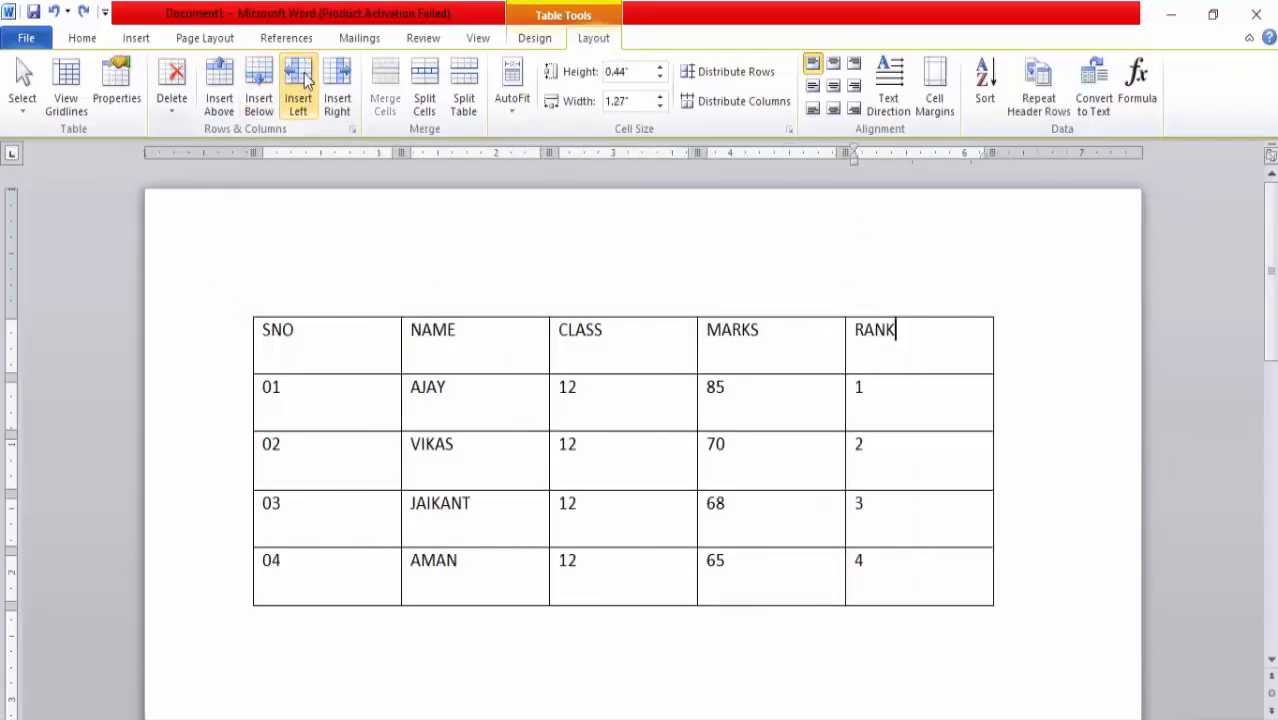
click(336, 88)
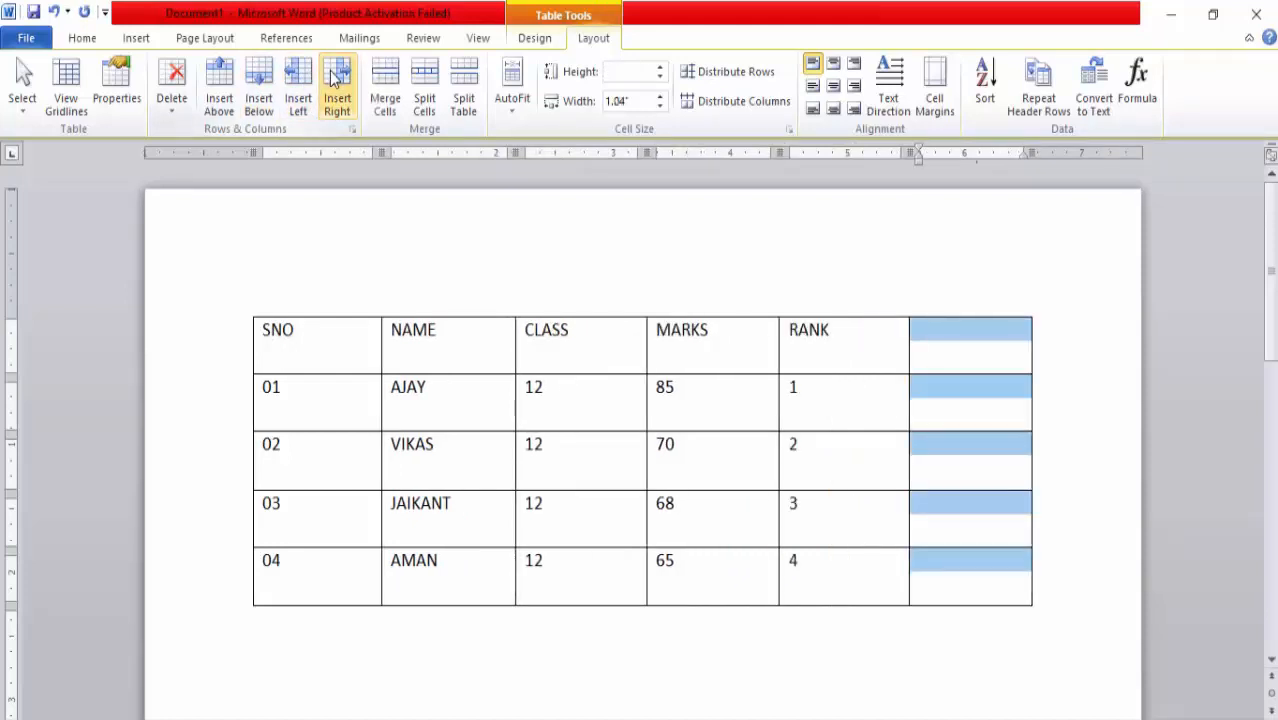
key(ctrl+z)
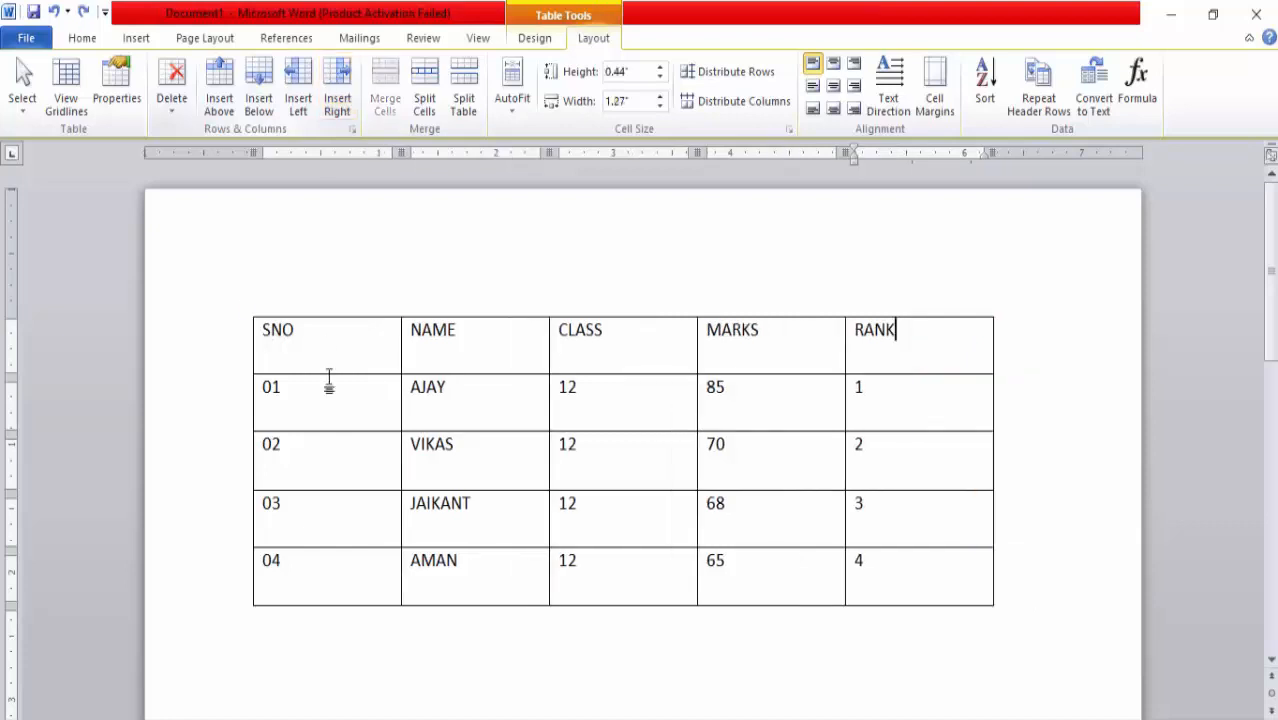
- Insert a blank row above the row numbered 02 and delete that row again
click(340, 472)
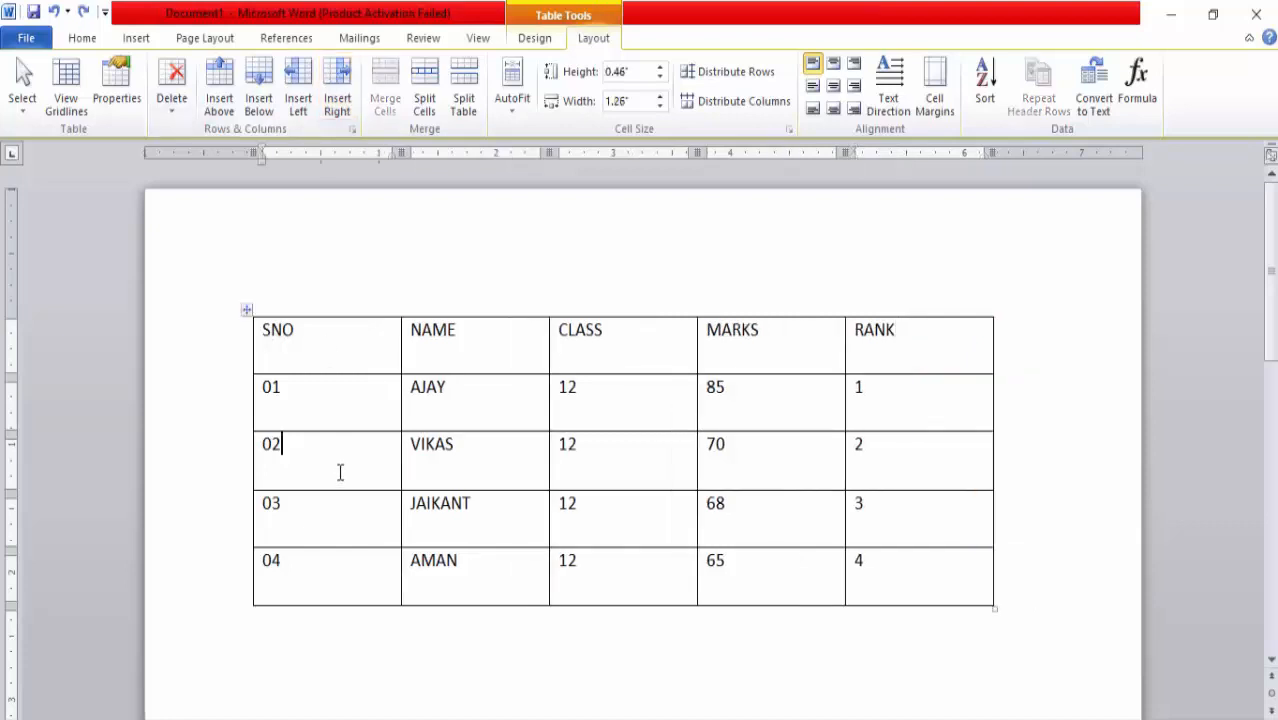
click(220, 100)
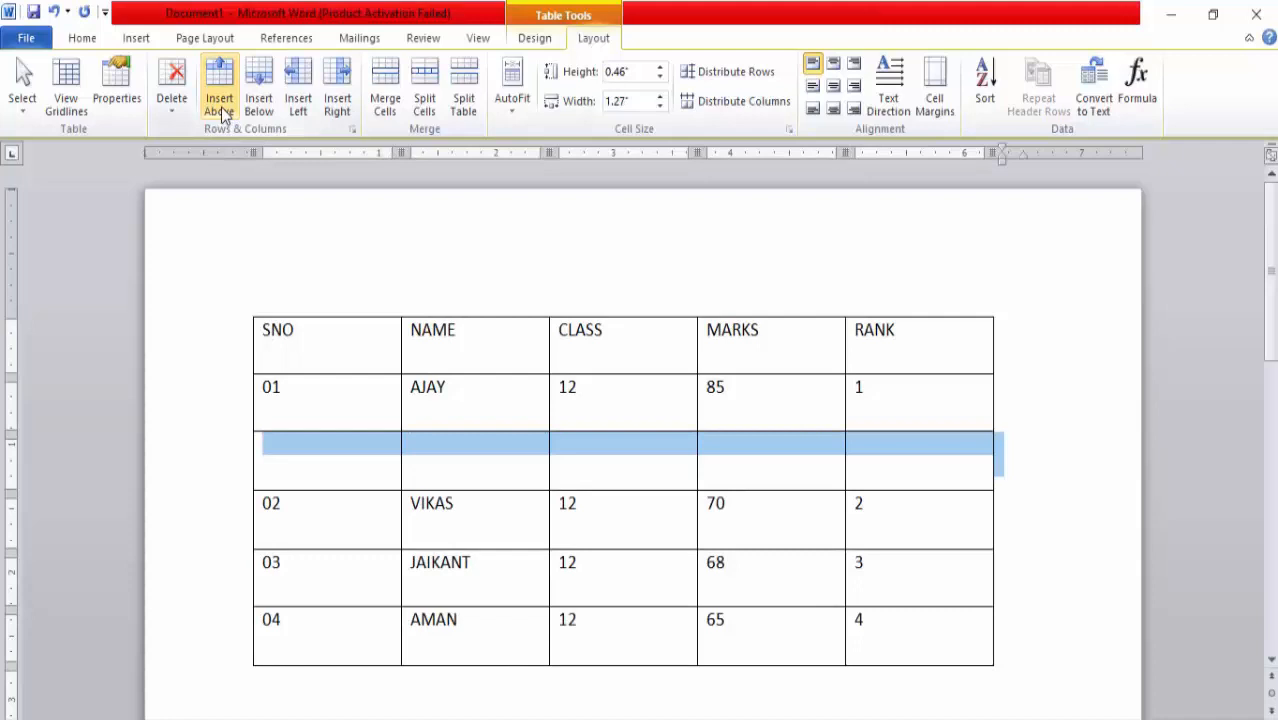
click(335, 461)
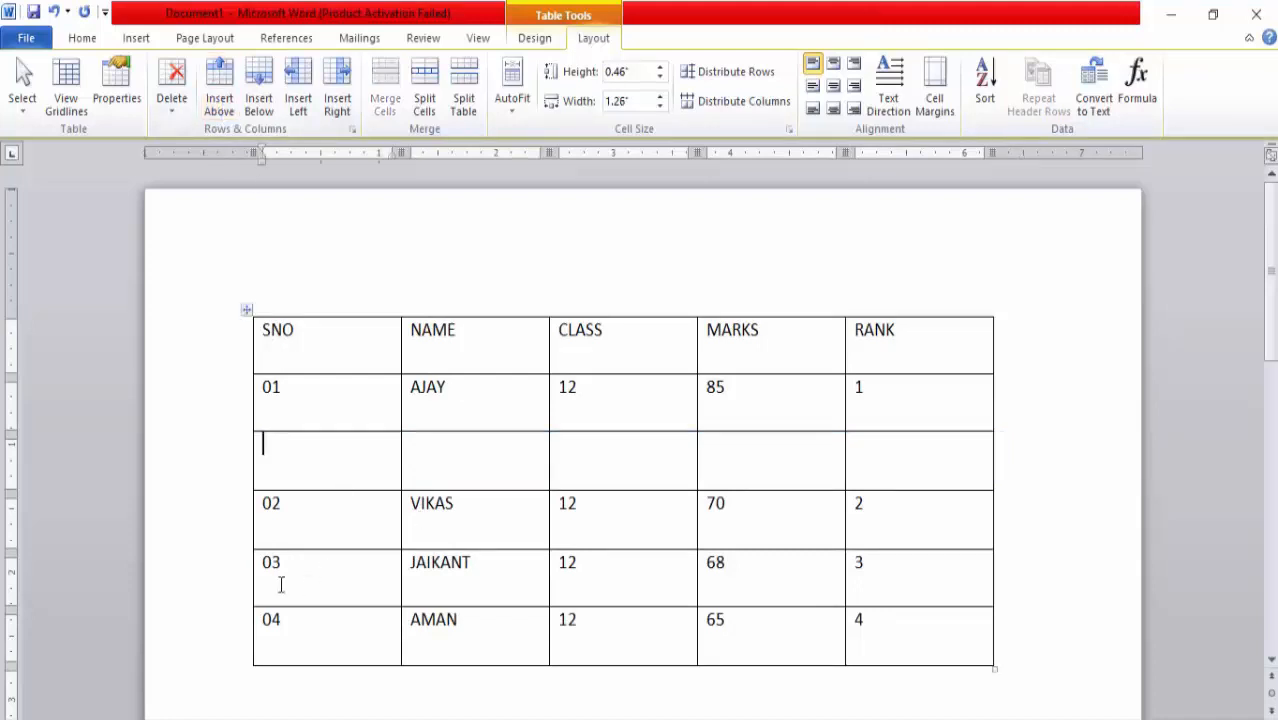
click(186, 108)
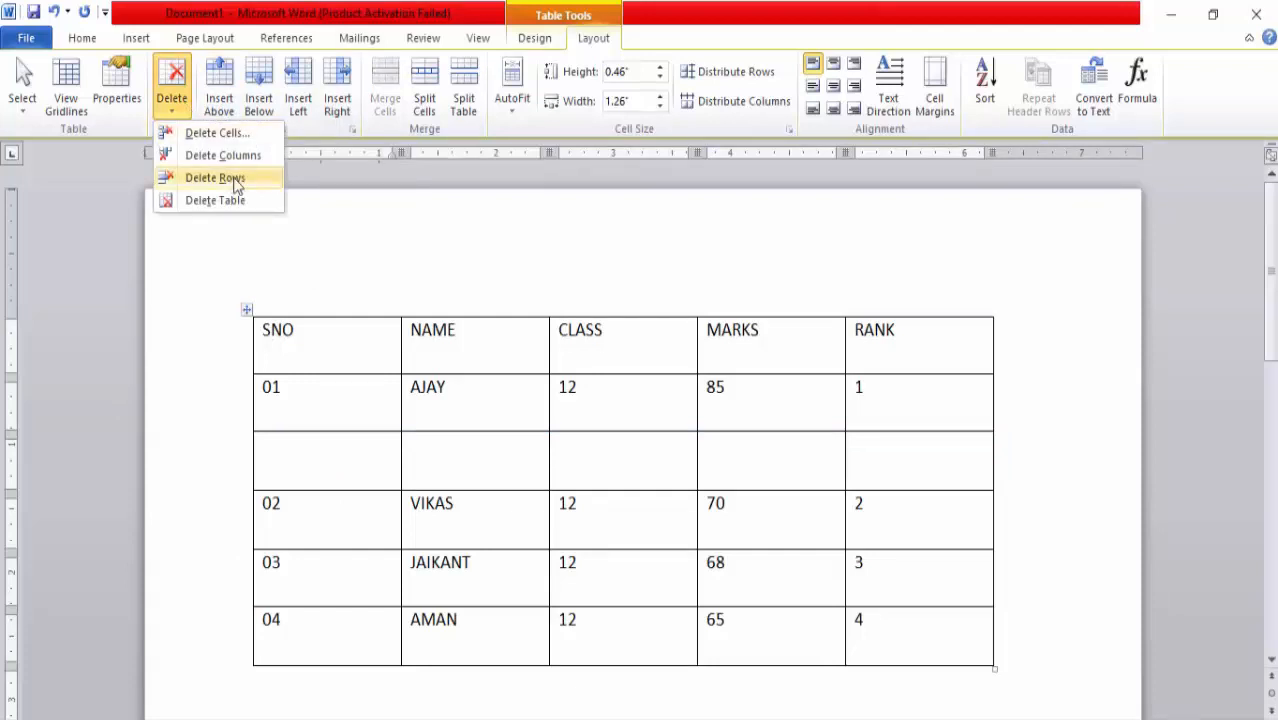
click(237, 186)
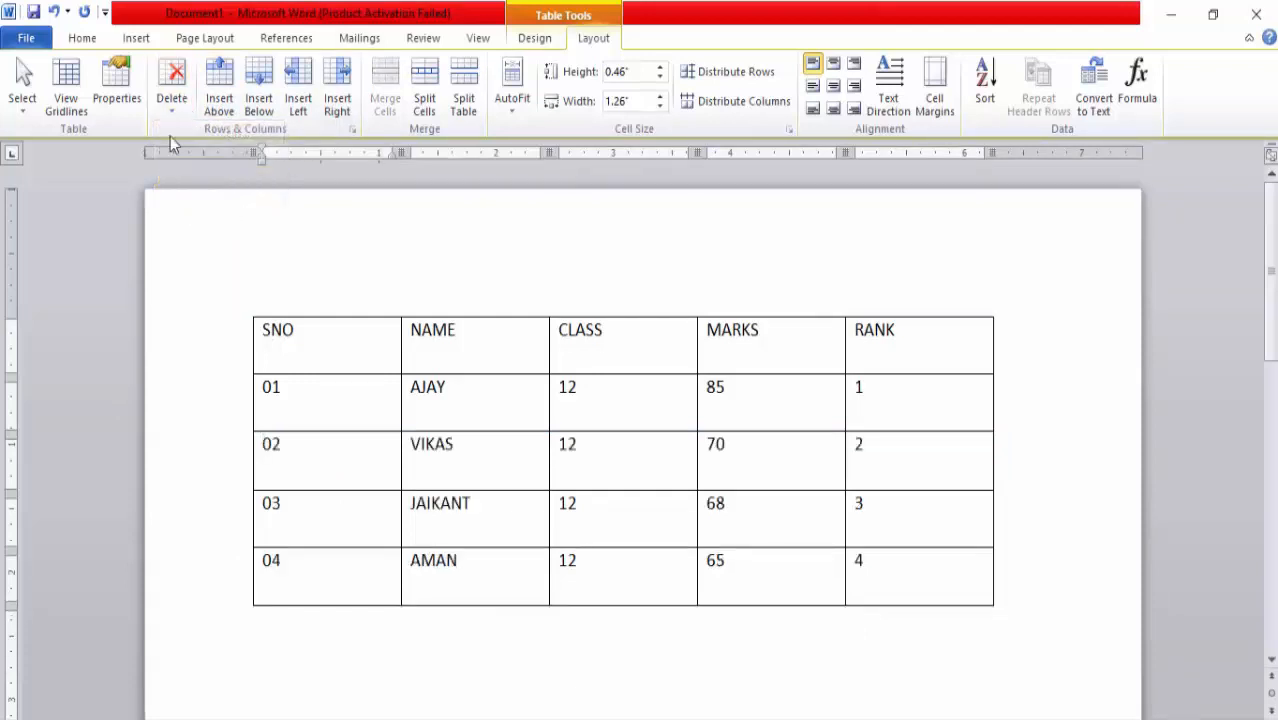
- Try deleting the SNO column, and undo the deletion
click(174, 110)
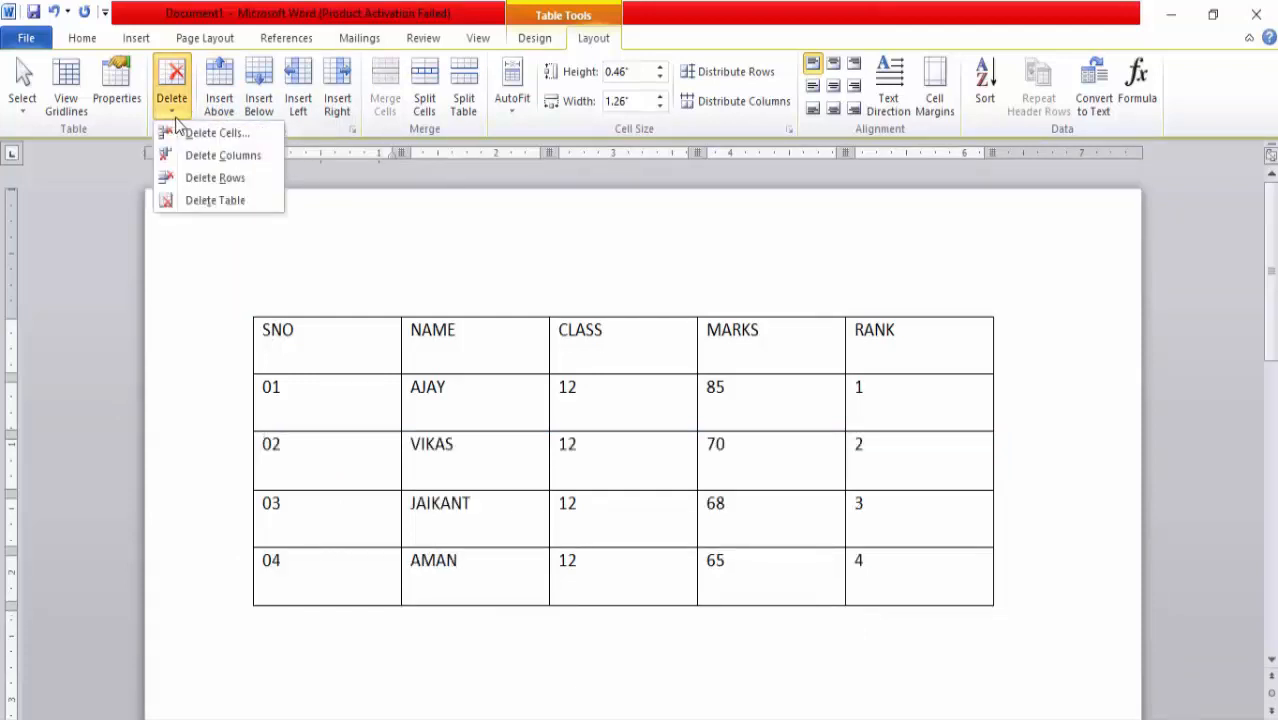
click(237, 156)
key(ctrl+z)
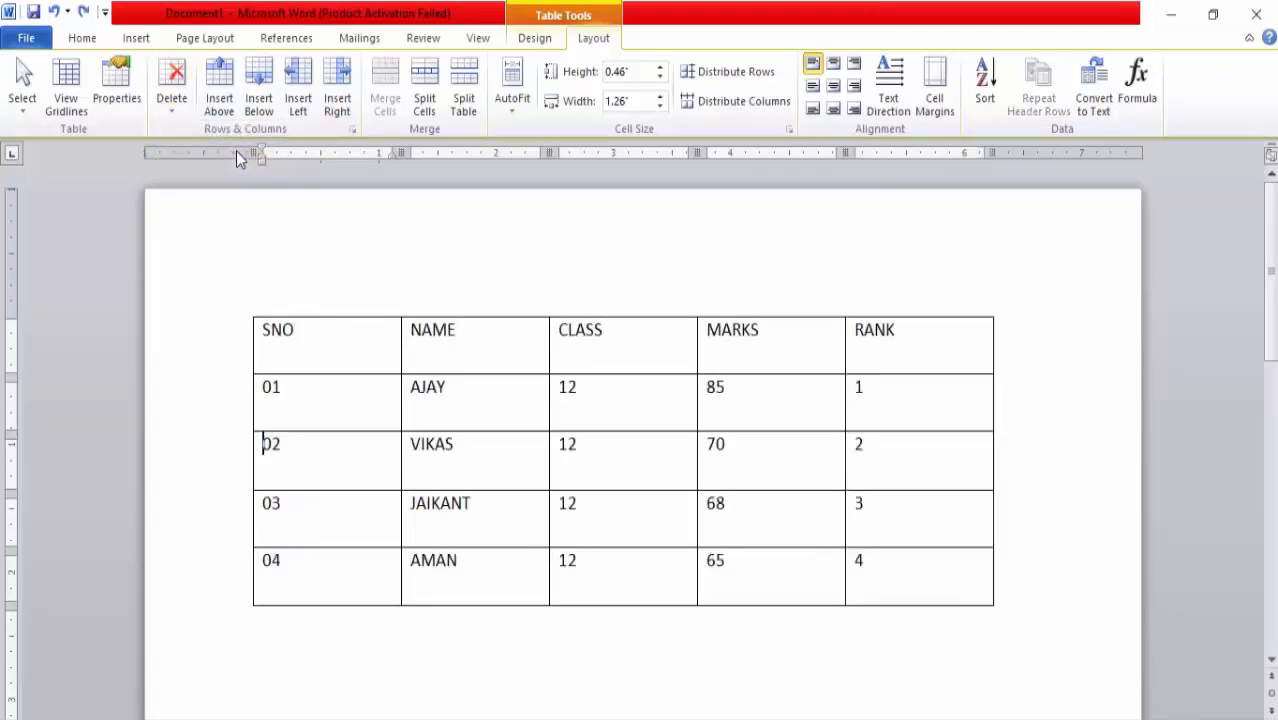
- Try deleting the entire table, undo the deletion and return to the table layout tools
click(176, 112)
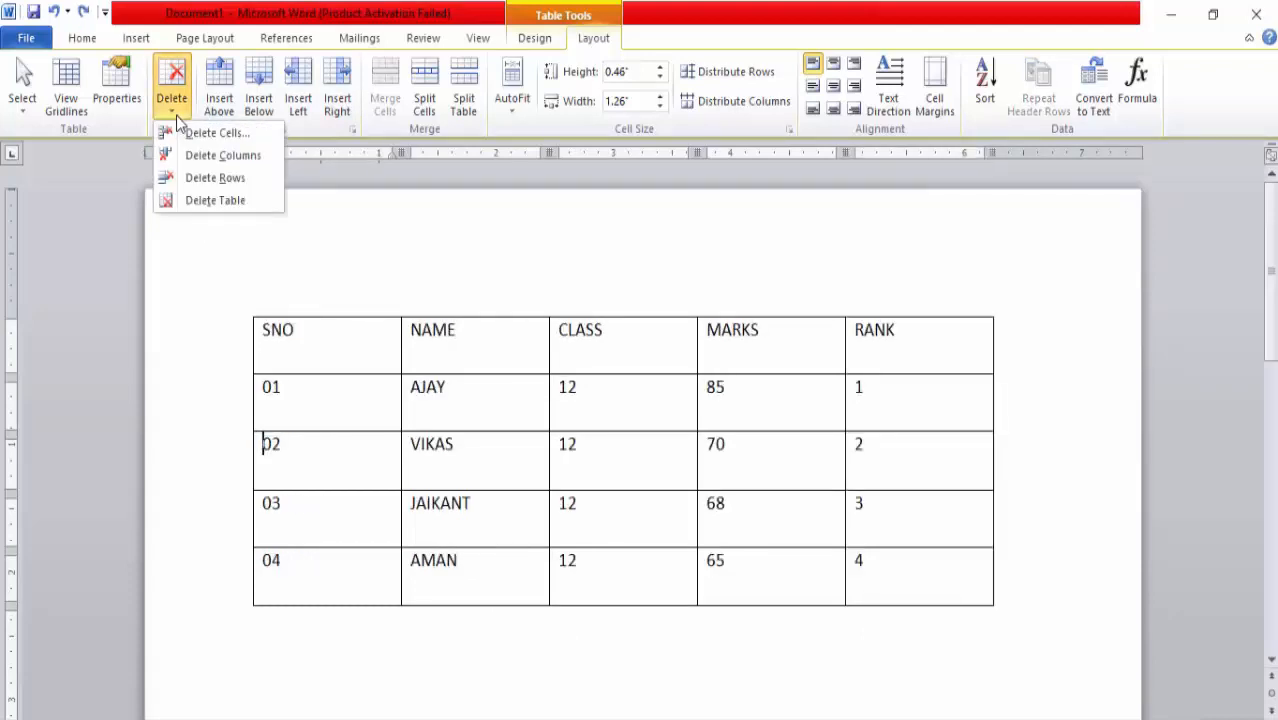
click(233, 202)
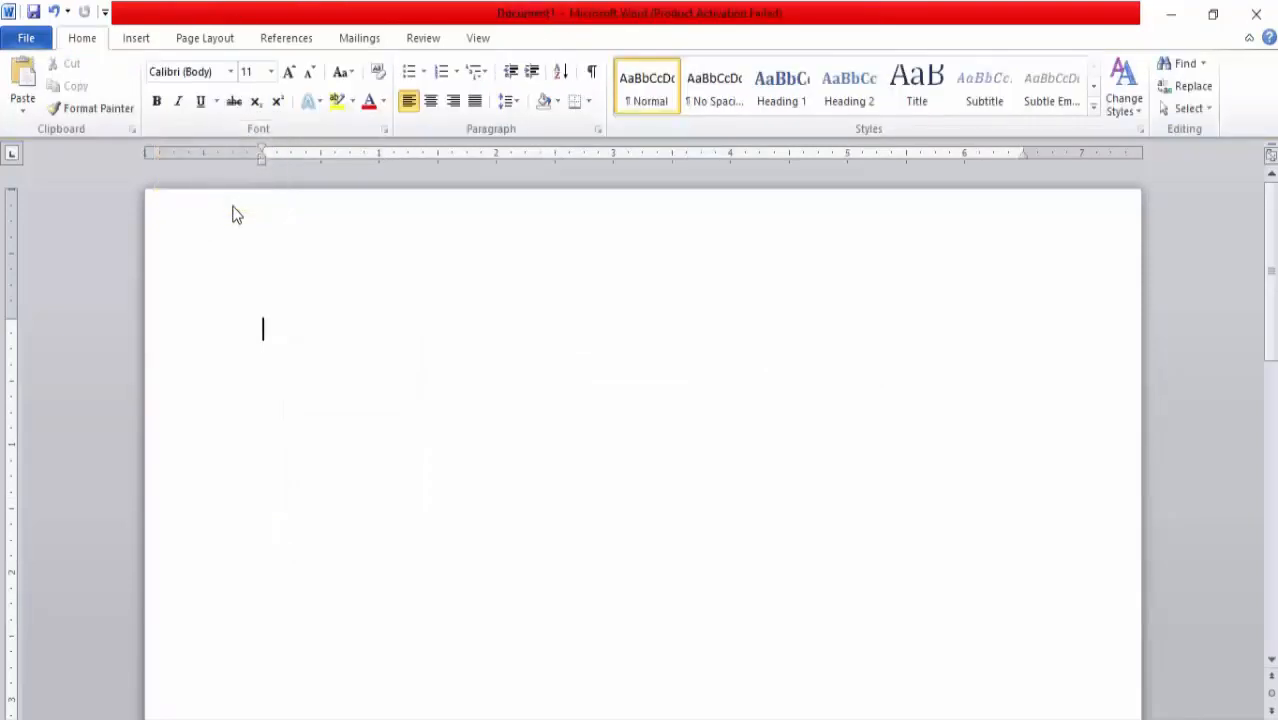
key(ctrl+z)
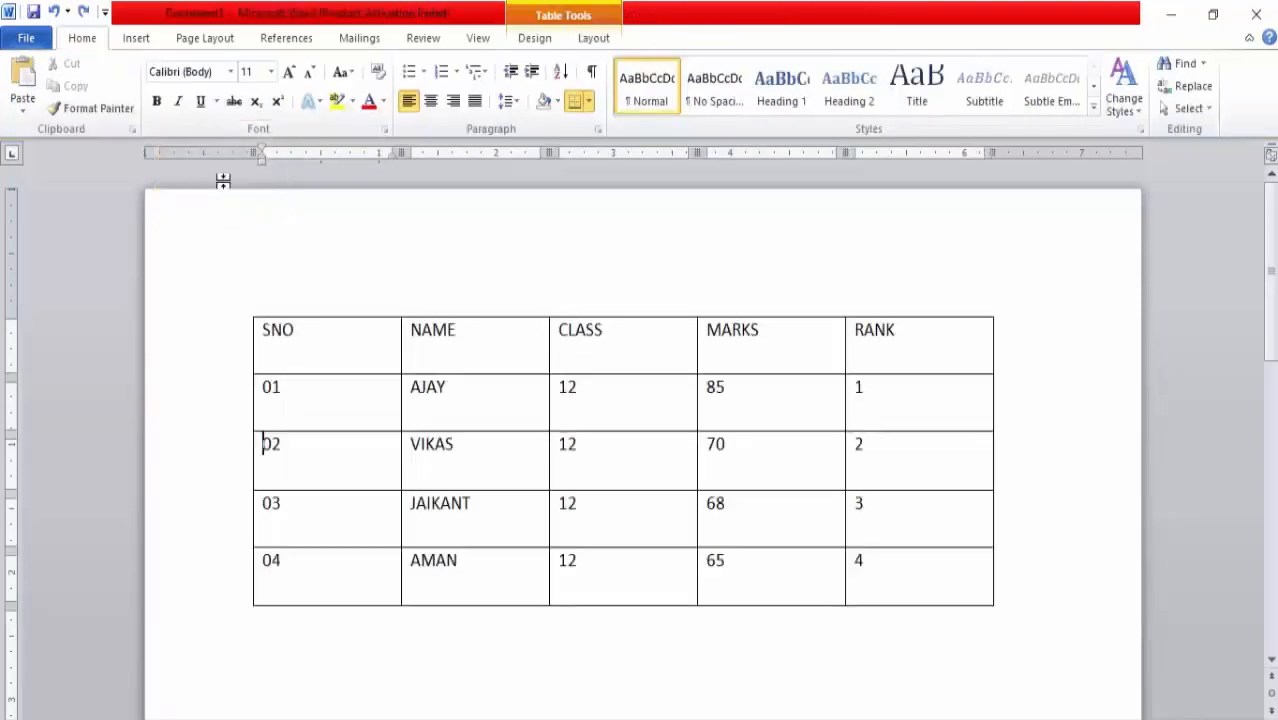
click(593, 42)
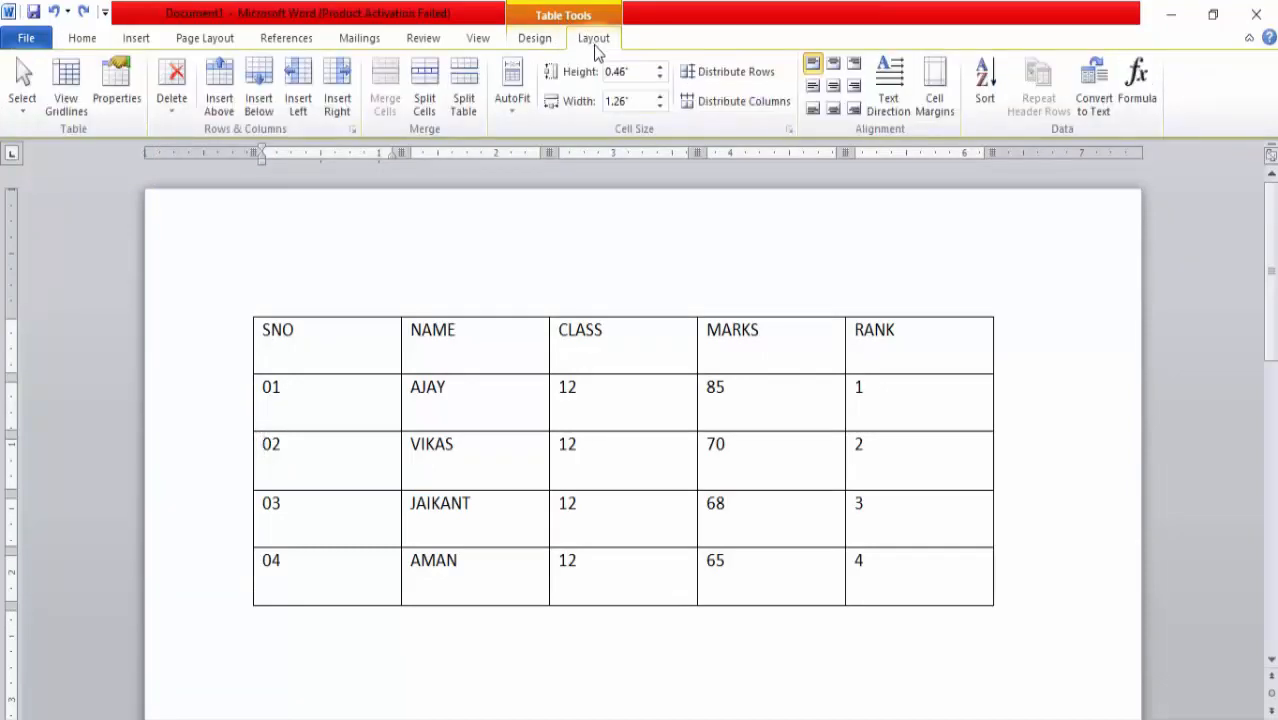
- Insert a blank row above the SNO header row
click(670, 653)
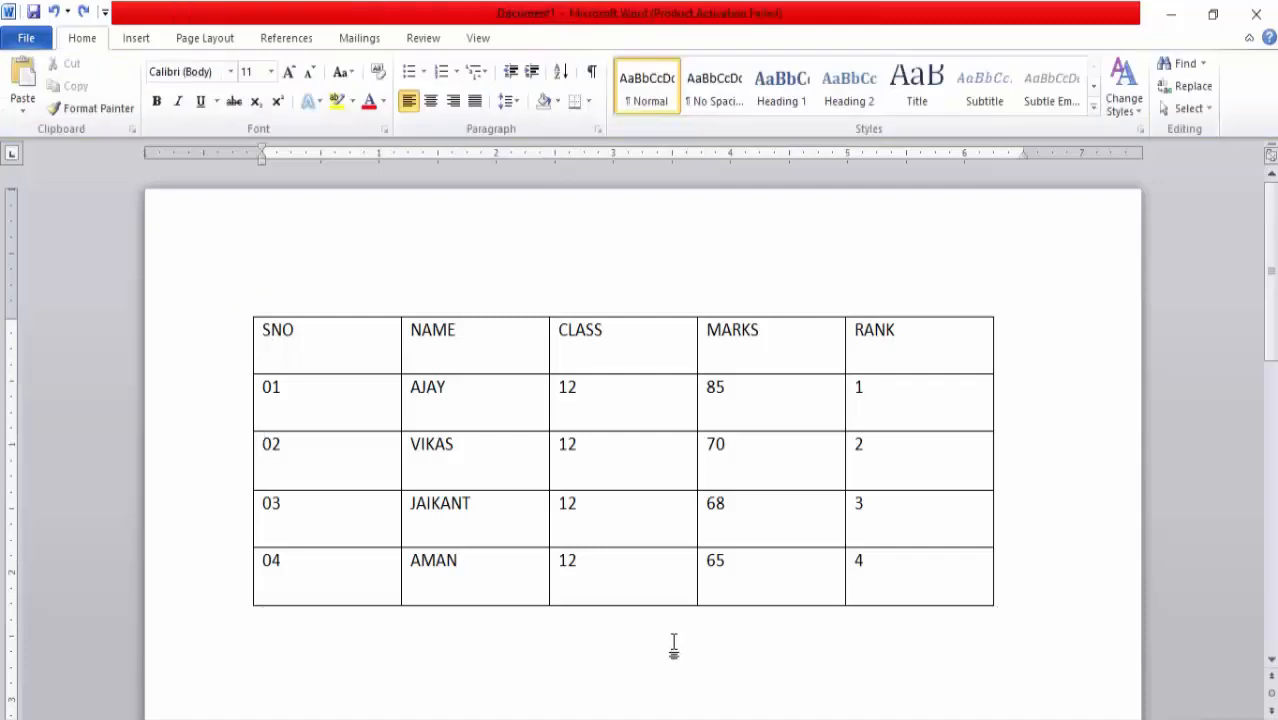
click(494, 345)
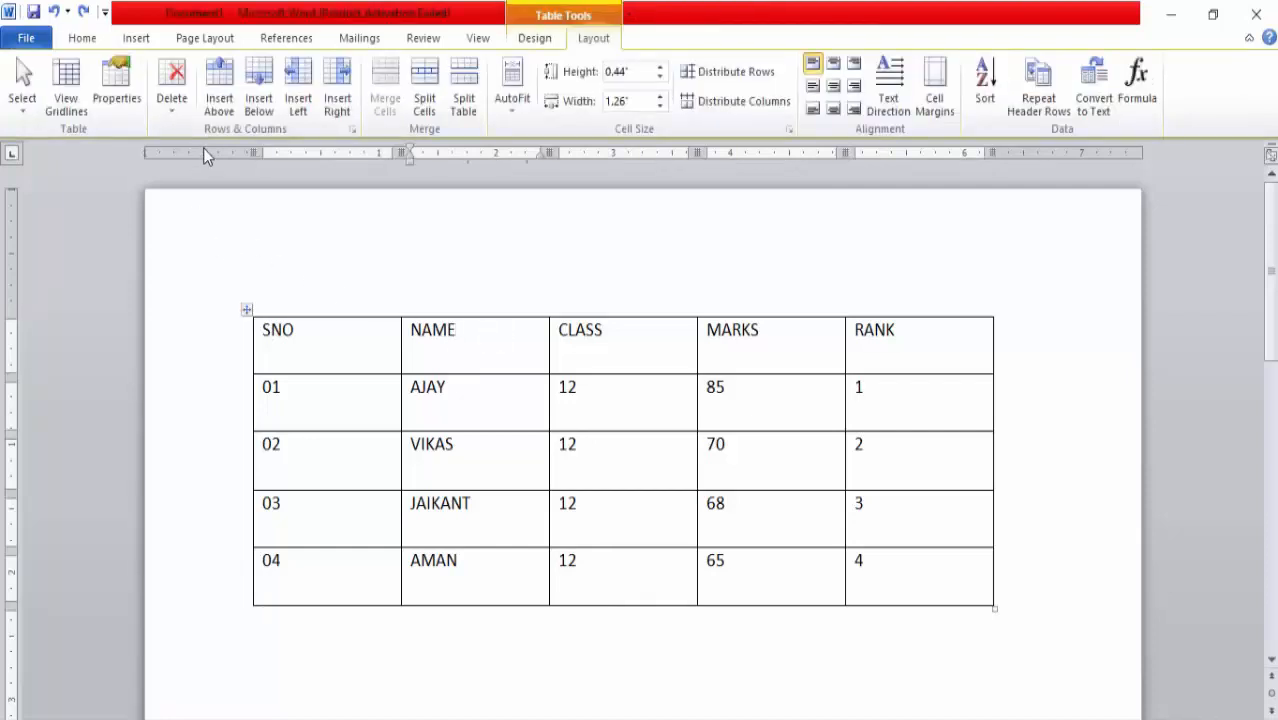
click(316, 348)
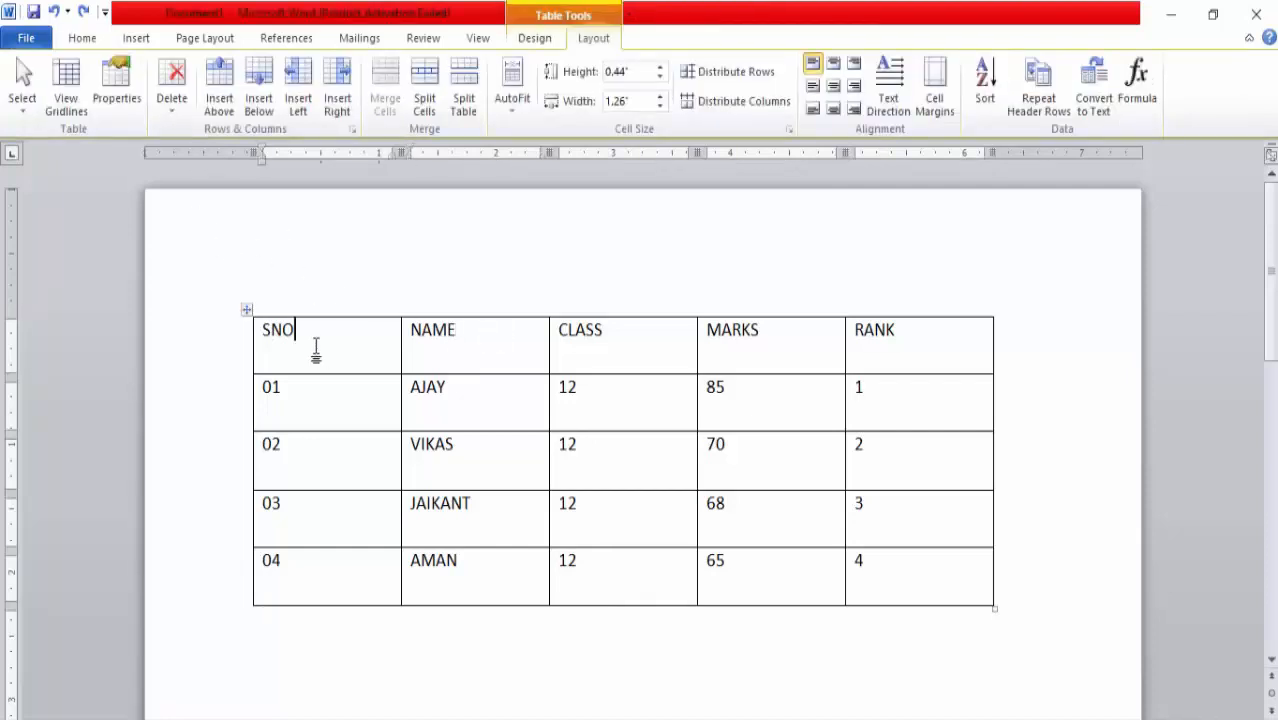
click(219, 100)
click(349, 366)
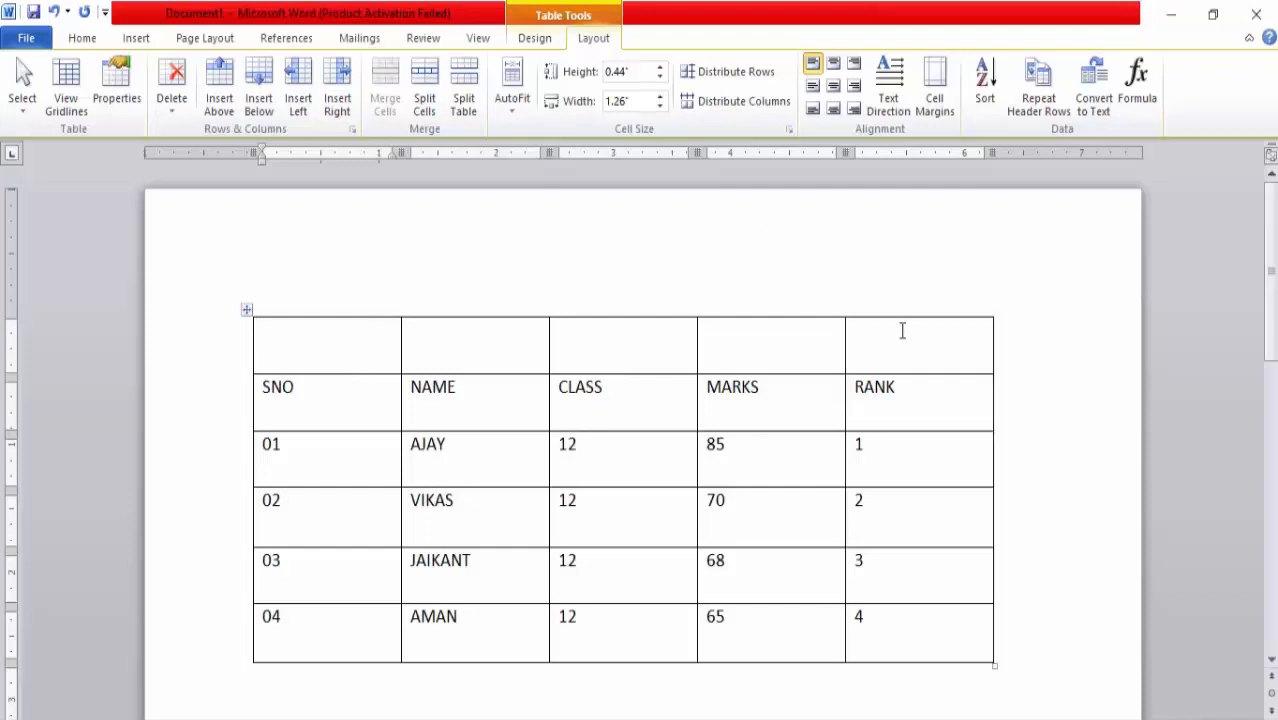
- Merge all five cells of the blank first row and enter the title CLASS RESULT
drag(901, 331, 357, 354)
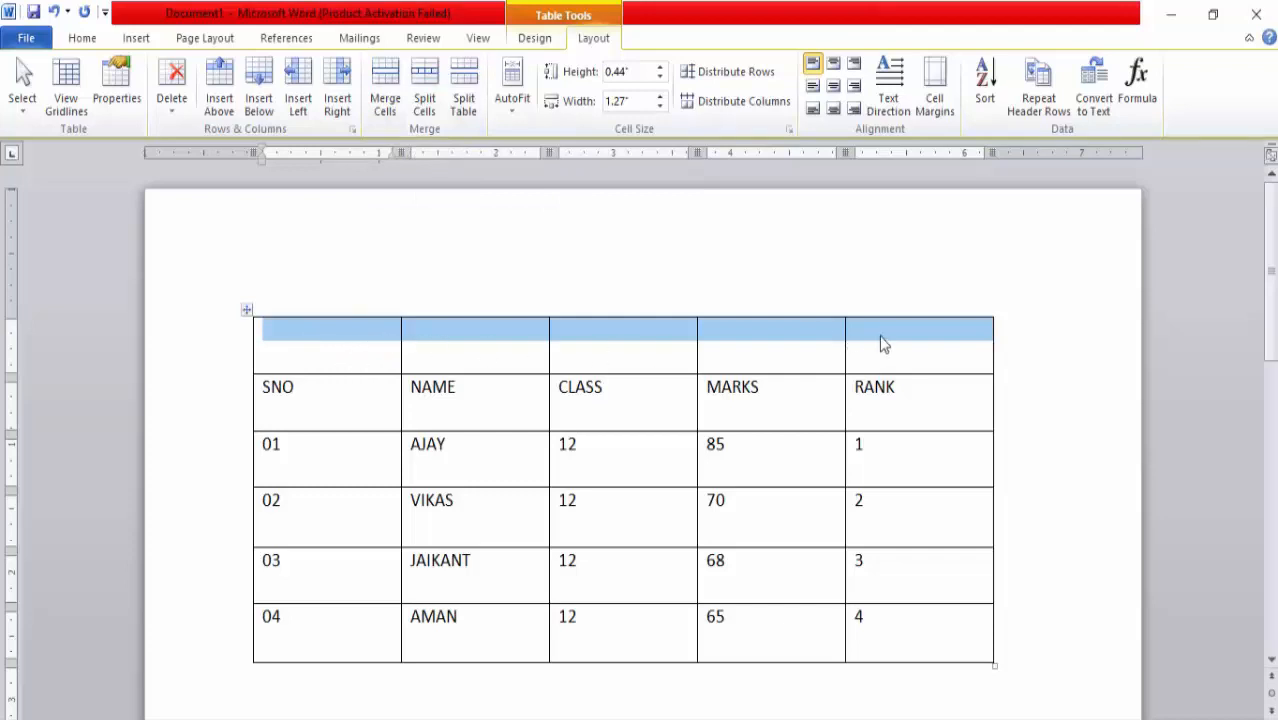
click(395, 110)
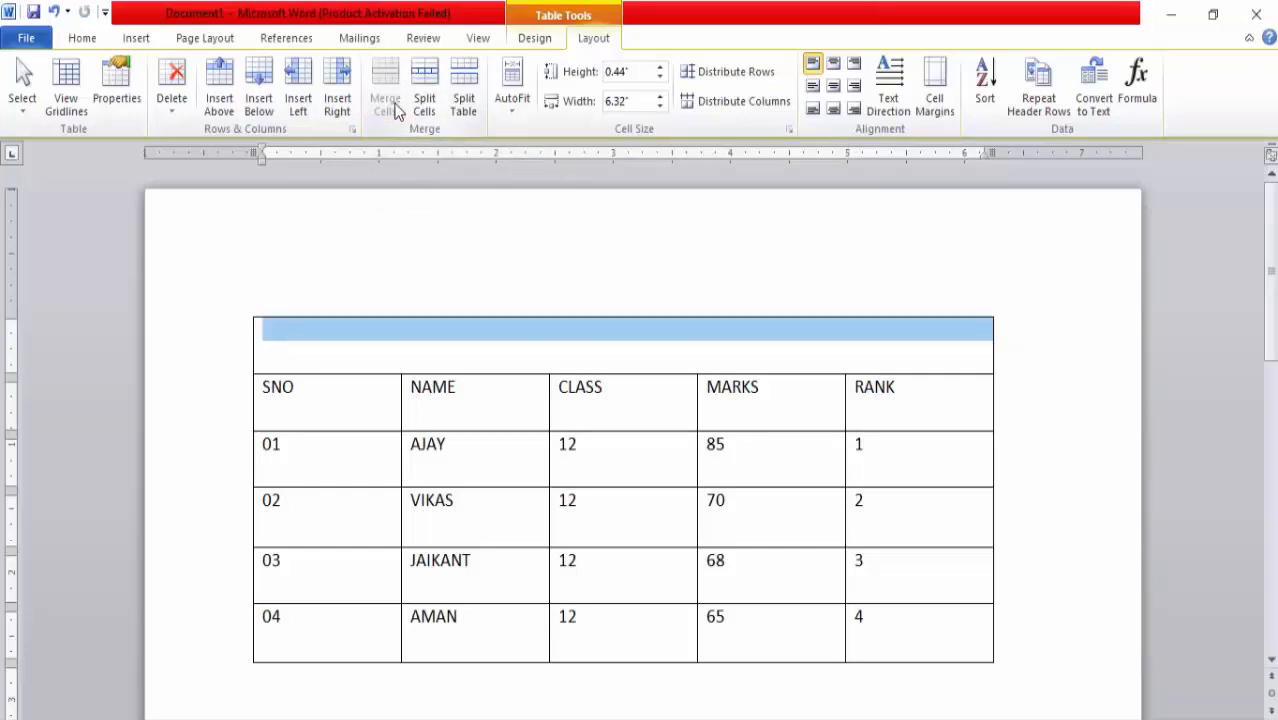
text(CLASS RESULT)
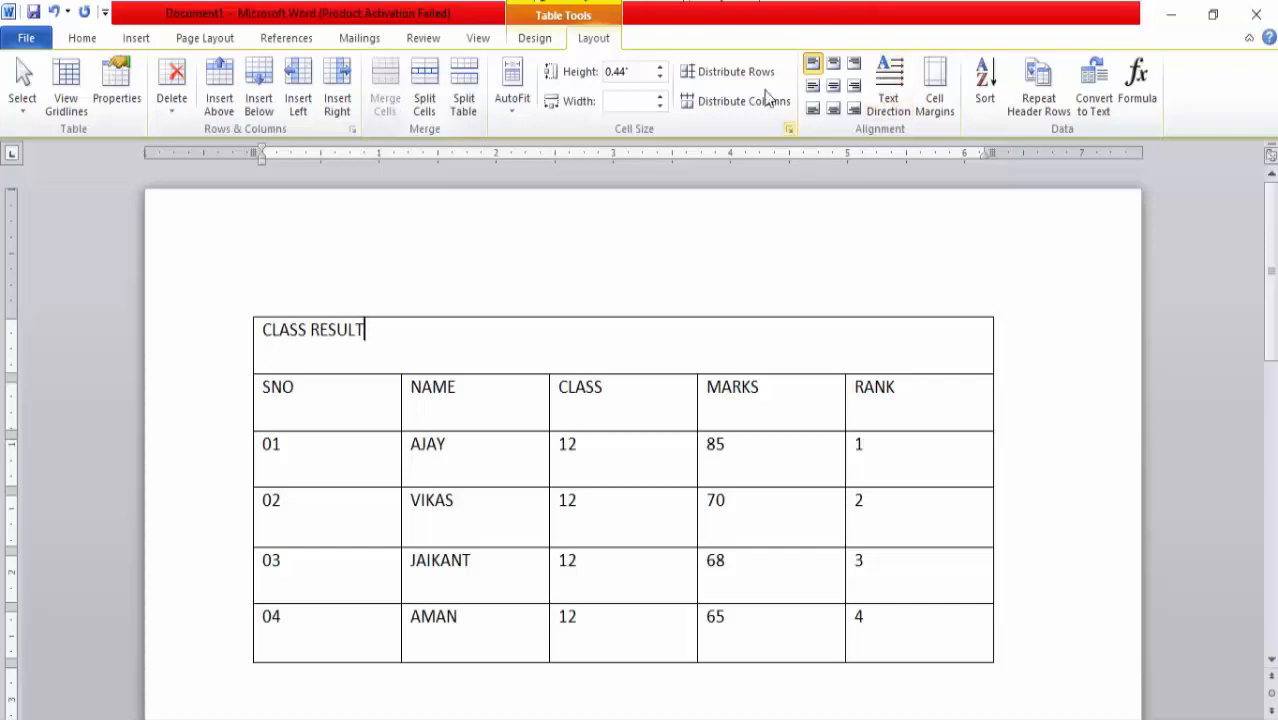
- Try the different top, middle and bottom cell alignments on the CLASS RESULT title
click(838, 64)
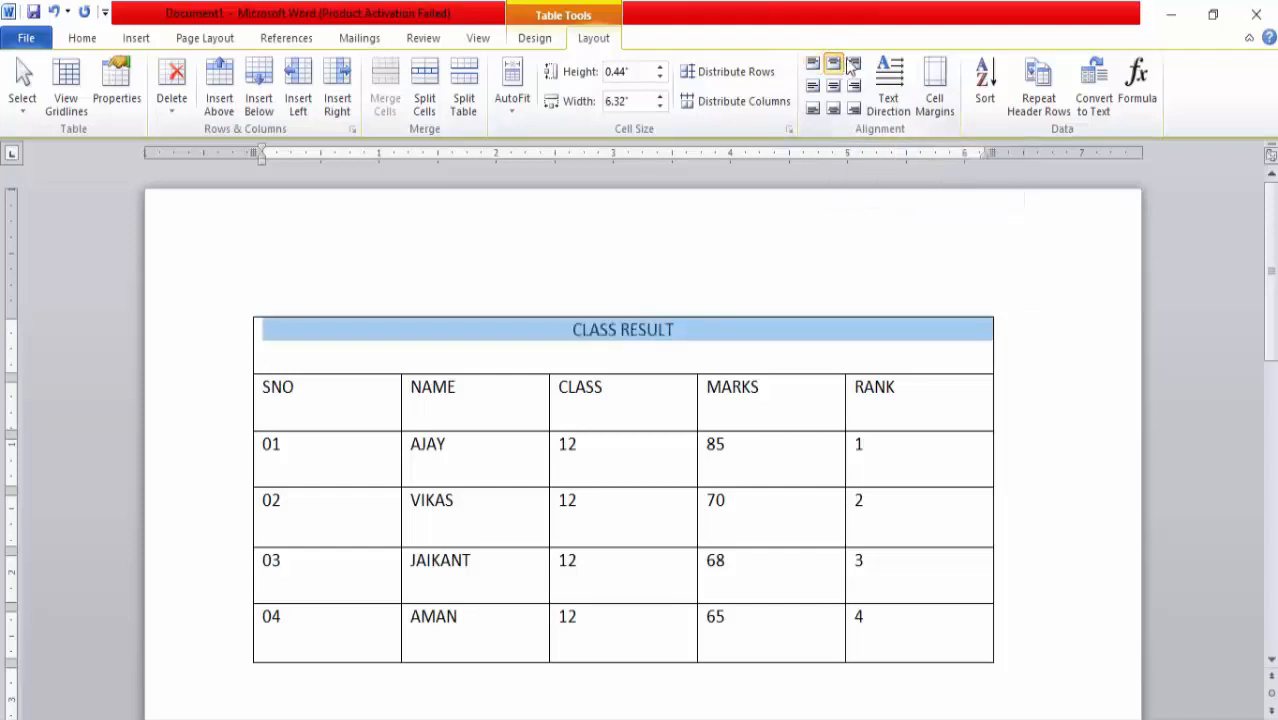
click(853, 62)
click(813, 86)
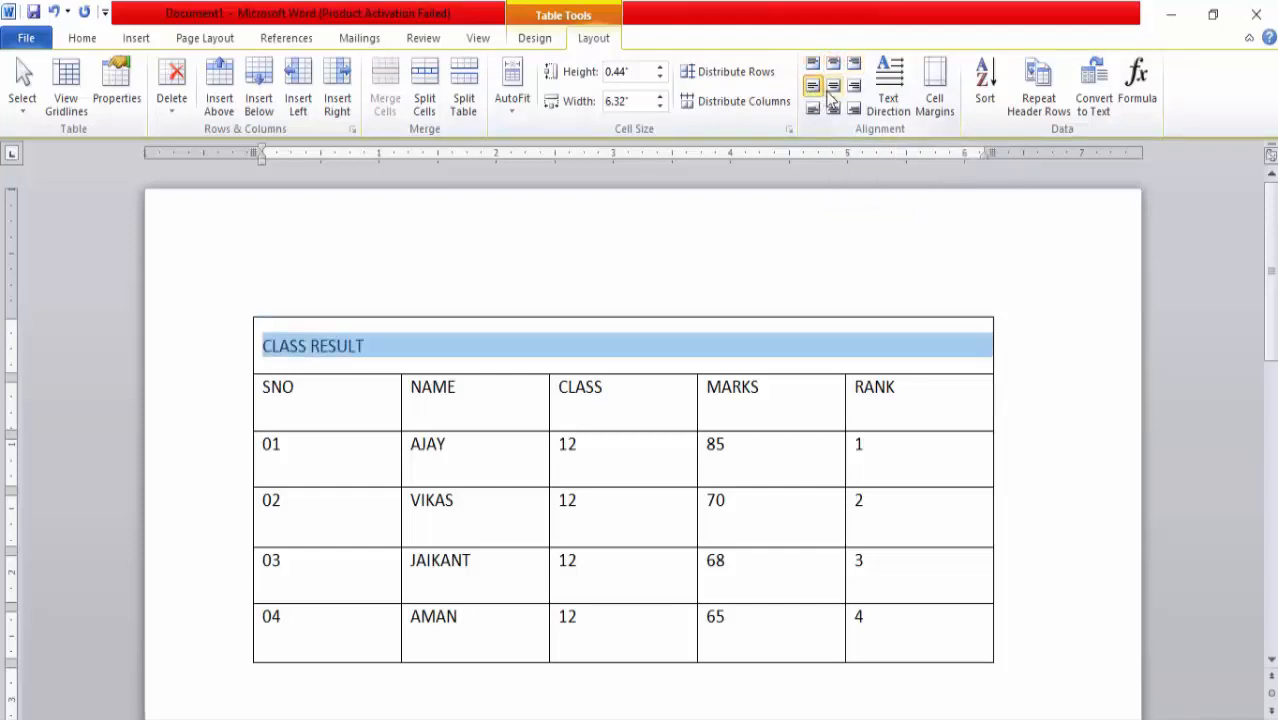
click(833, 86)
click(815, 108)
click(833, 109)
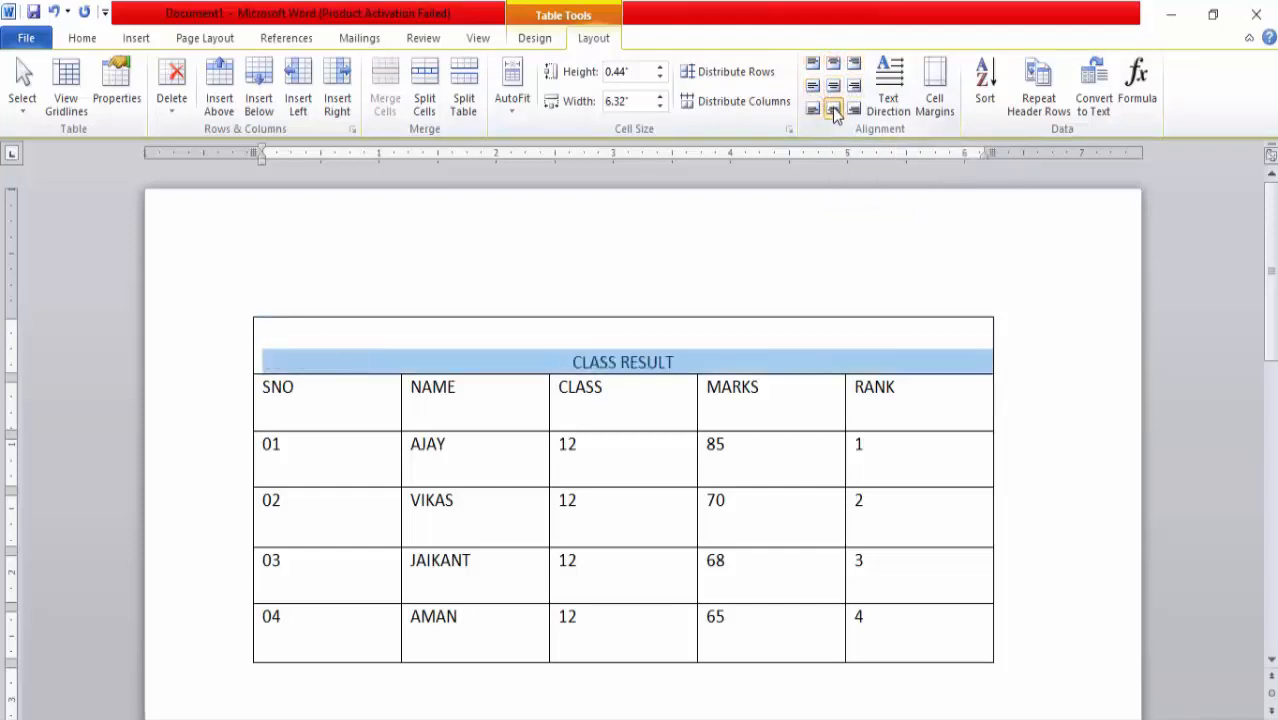
click(853, 109)
- Compare the vertically middle alignments for the CLASS RESULT title and centre it both horizontally and vertically in its cell
click(813, 86)
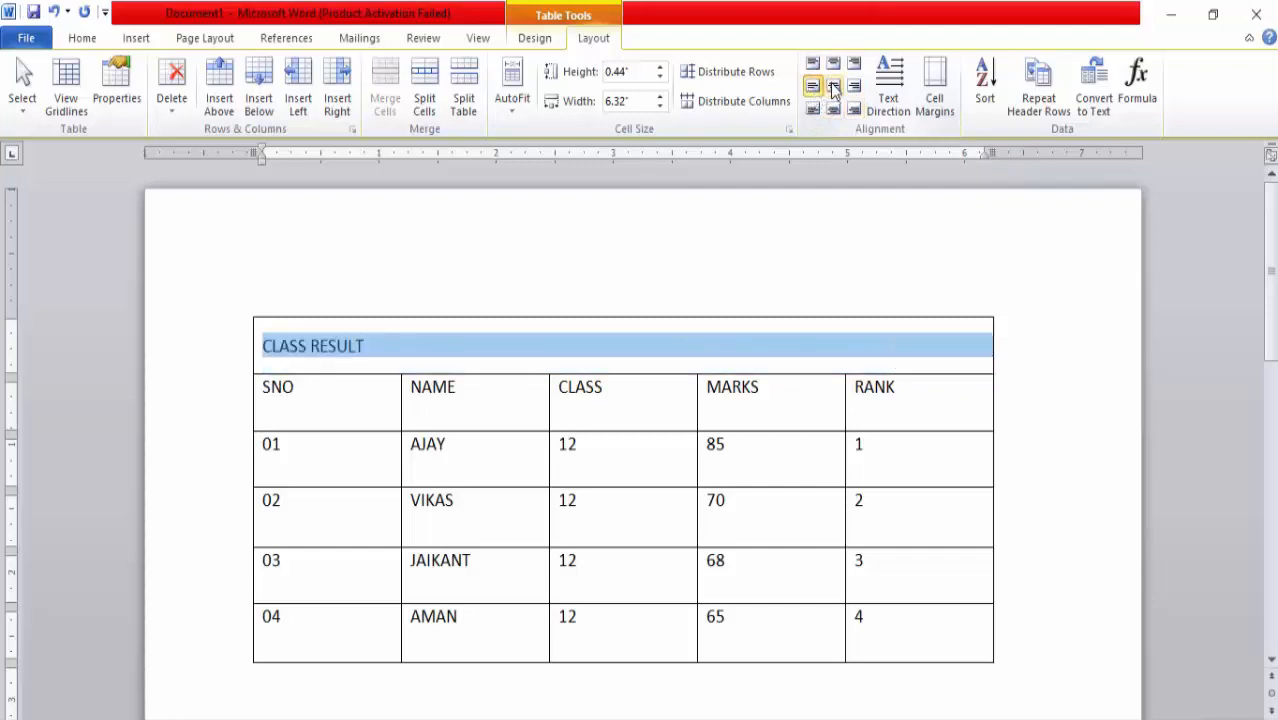
click(833, 86)
click(853, 86)
click(833, 87)
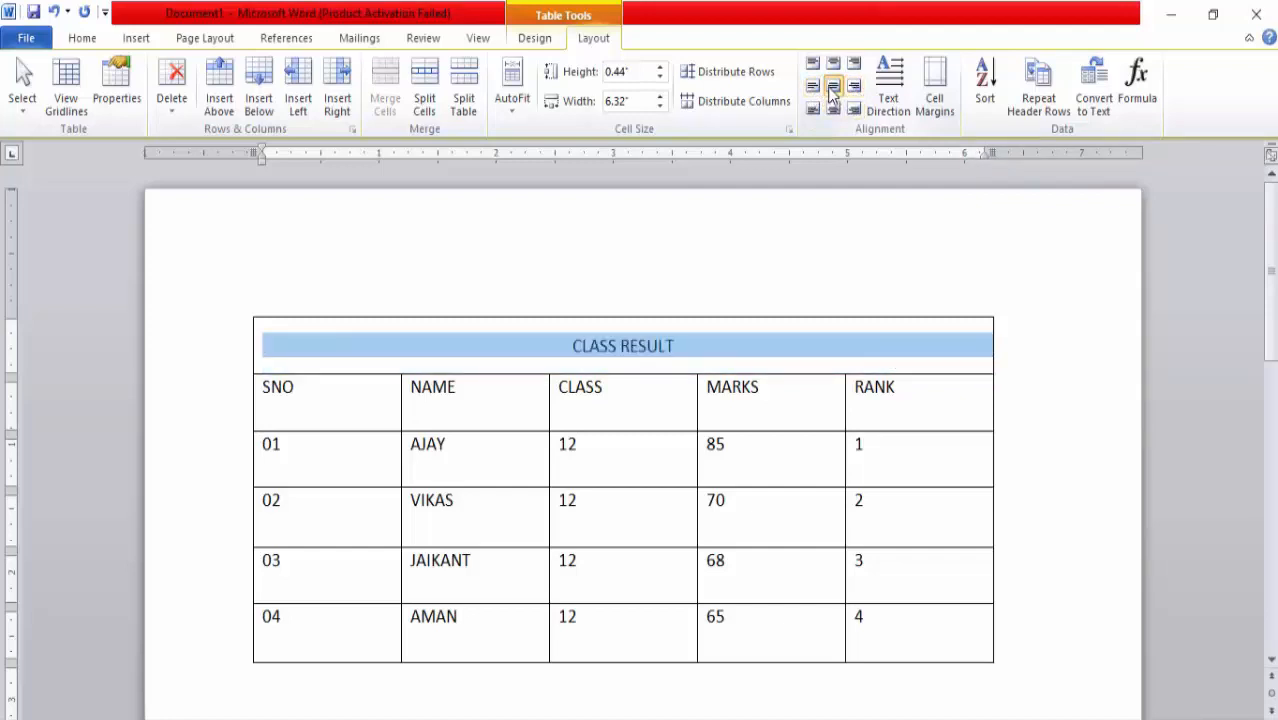
click(707, 357)
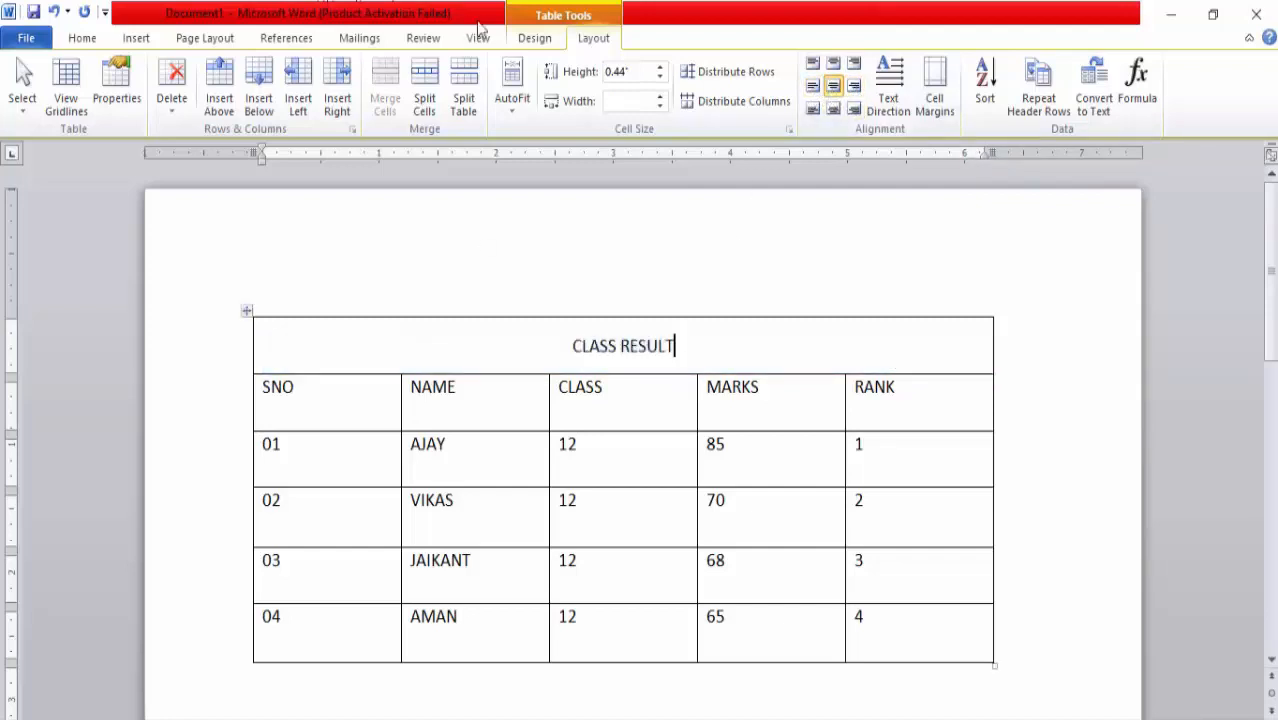
- Shade the CLASS RESULT title cell with a light orange theme colour
click(534, 40)
click(769, 63)
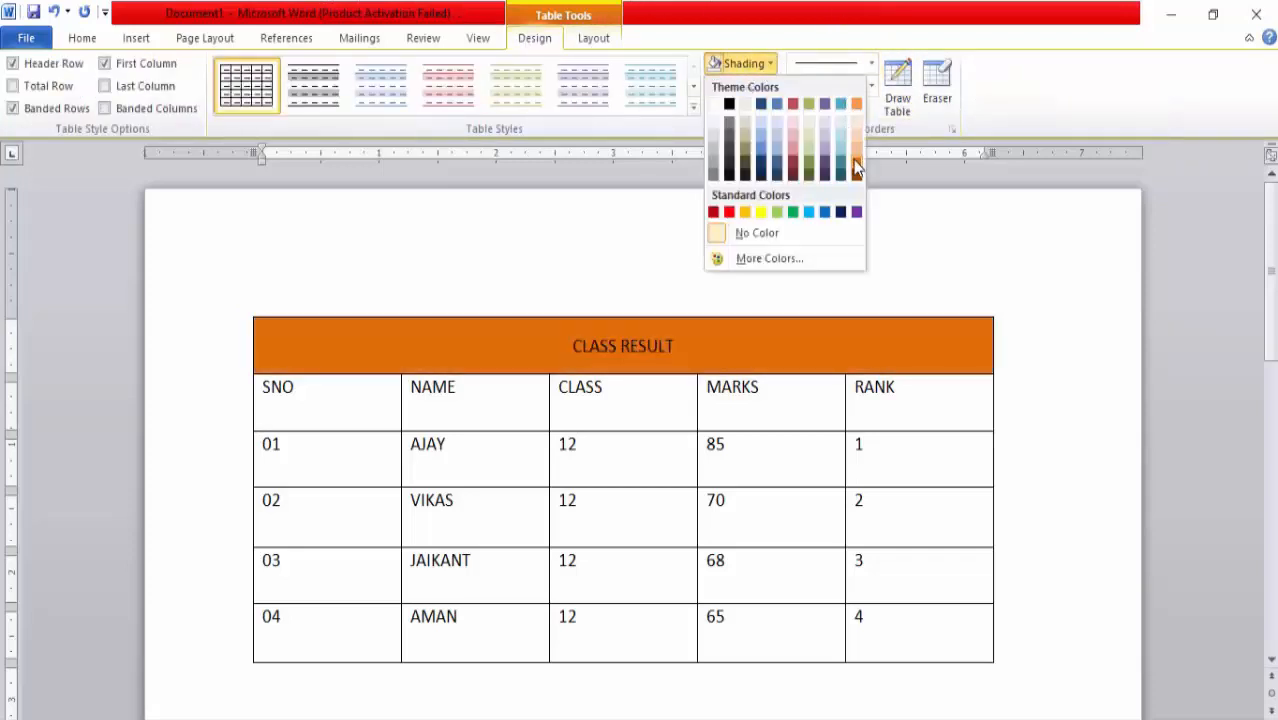
click(856, 133)
- Insert a blank column before the SNO column, spanning all the table's rows
click(583, 40)
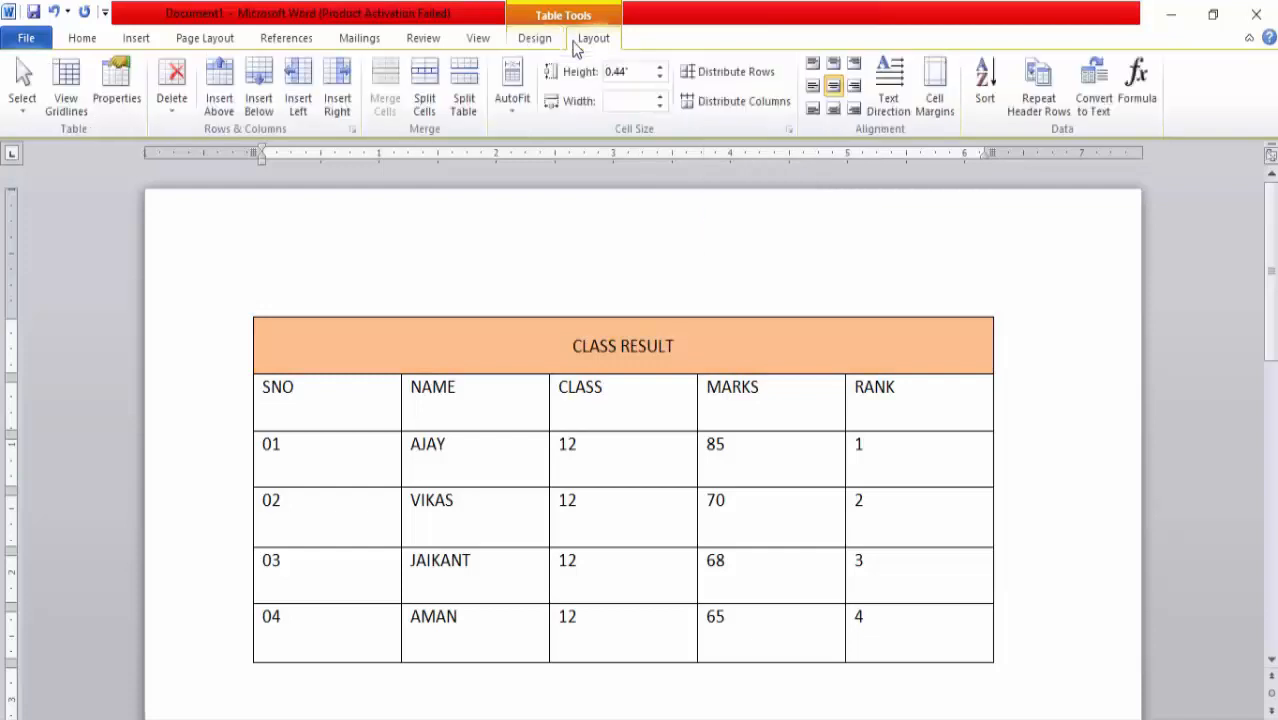
click(343, 420)
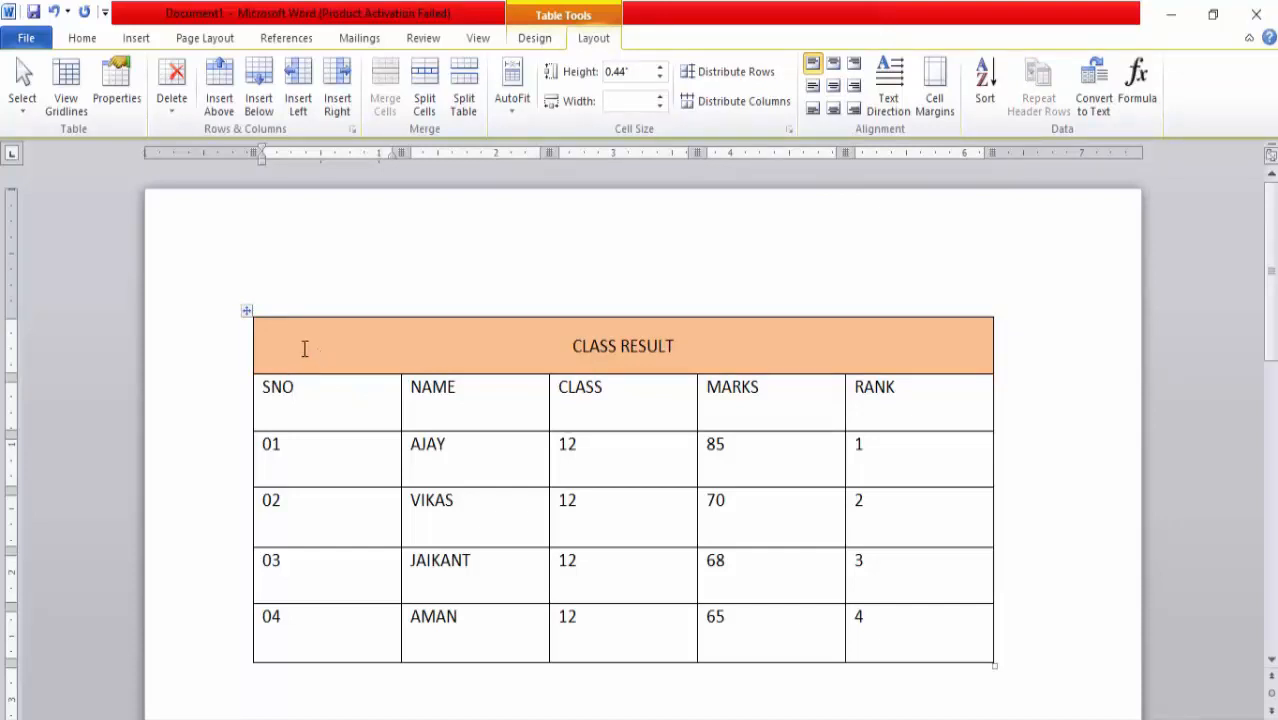
click(298, 104)
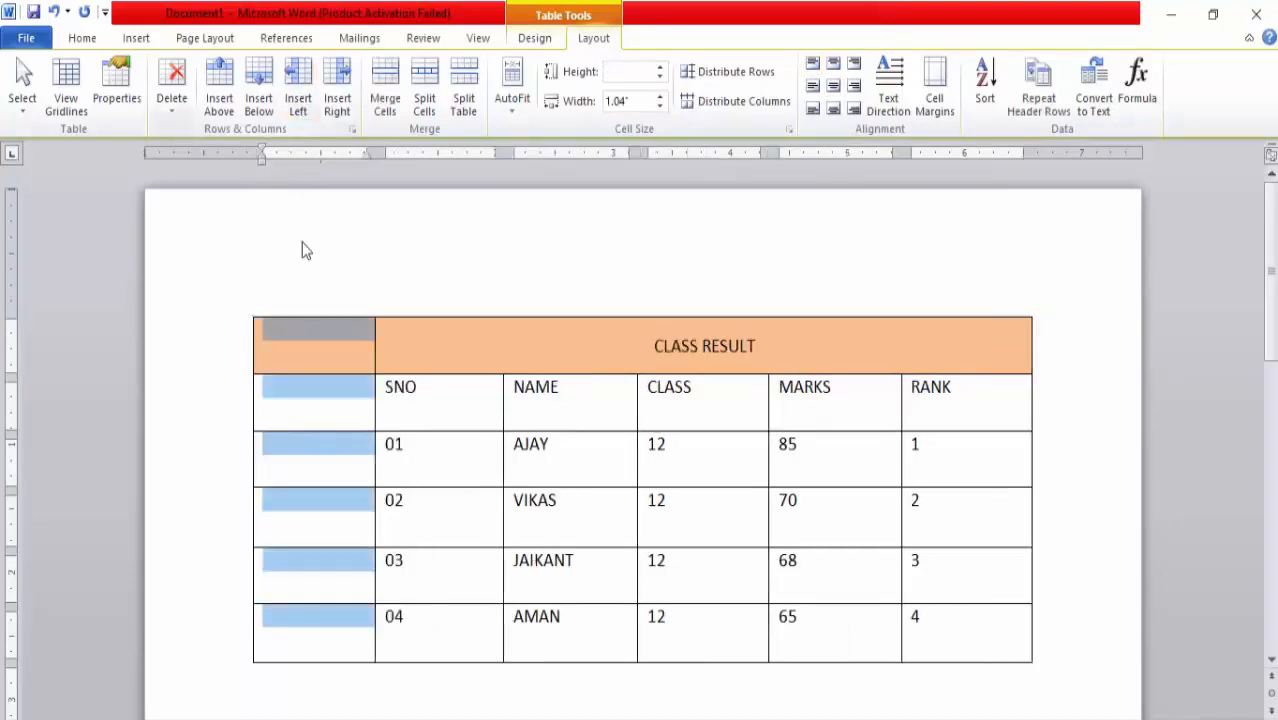
- Merge the new first column into a single cell and enter 2020 in it
click(387, 104)
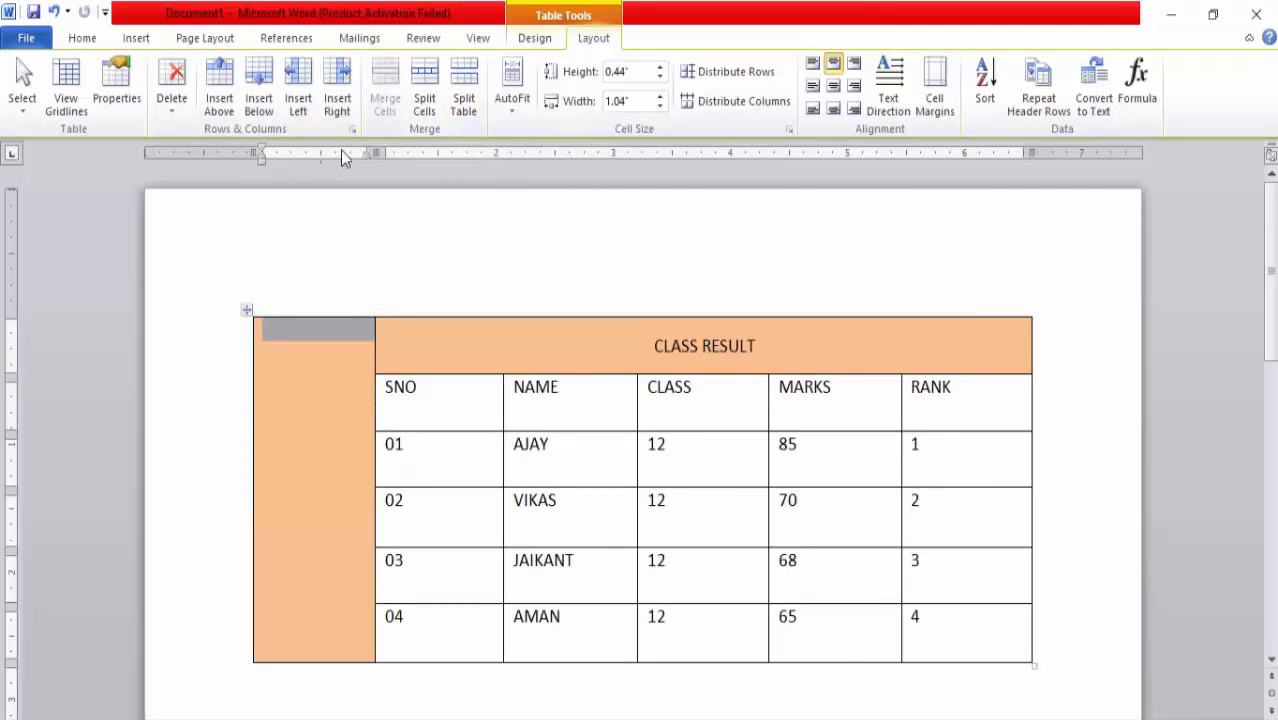
text(2020)
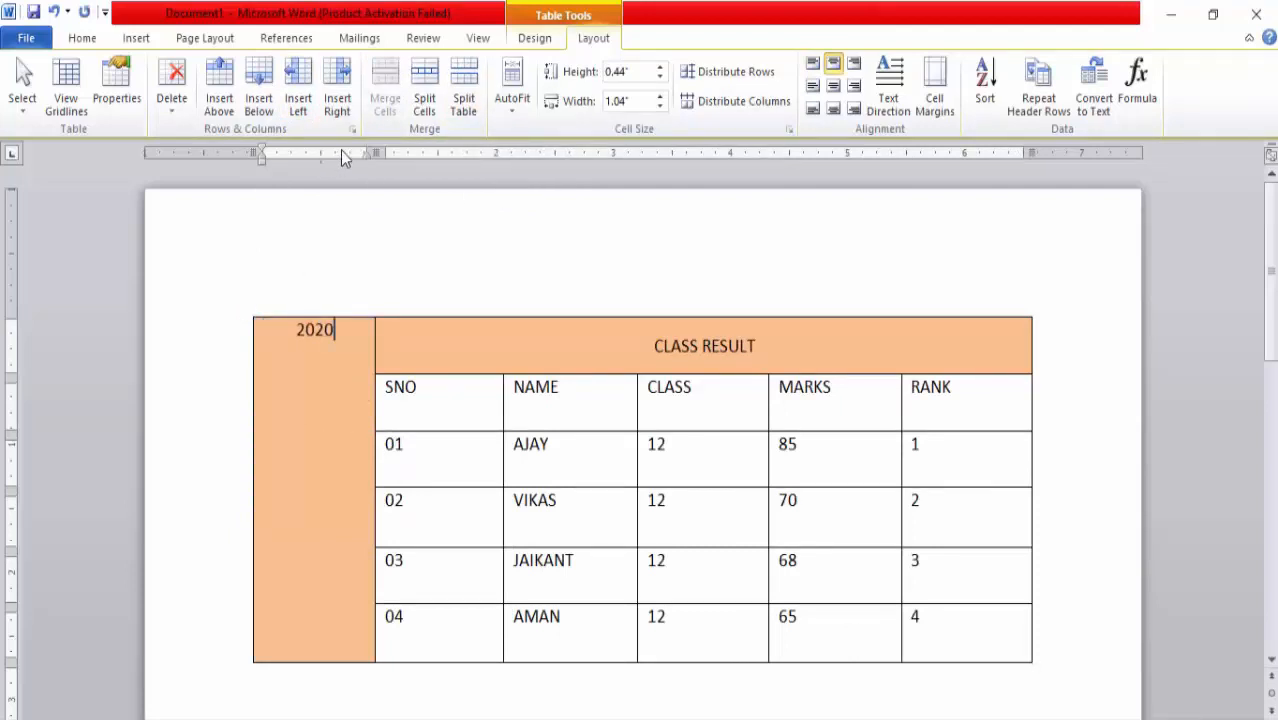
- Centre 2020 horizontally and vertically in the merged first column and enlarge its font by two sizes
click(833, 86)
drag(342, 492, 294, 494)
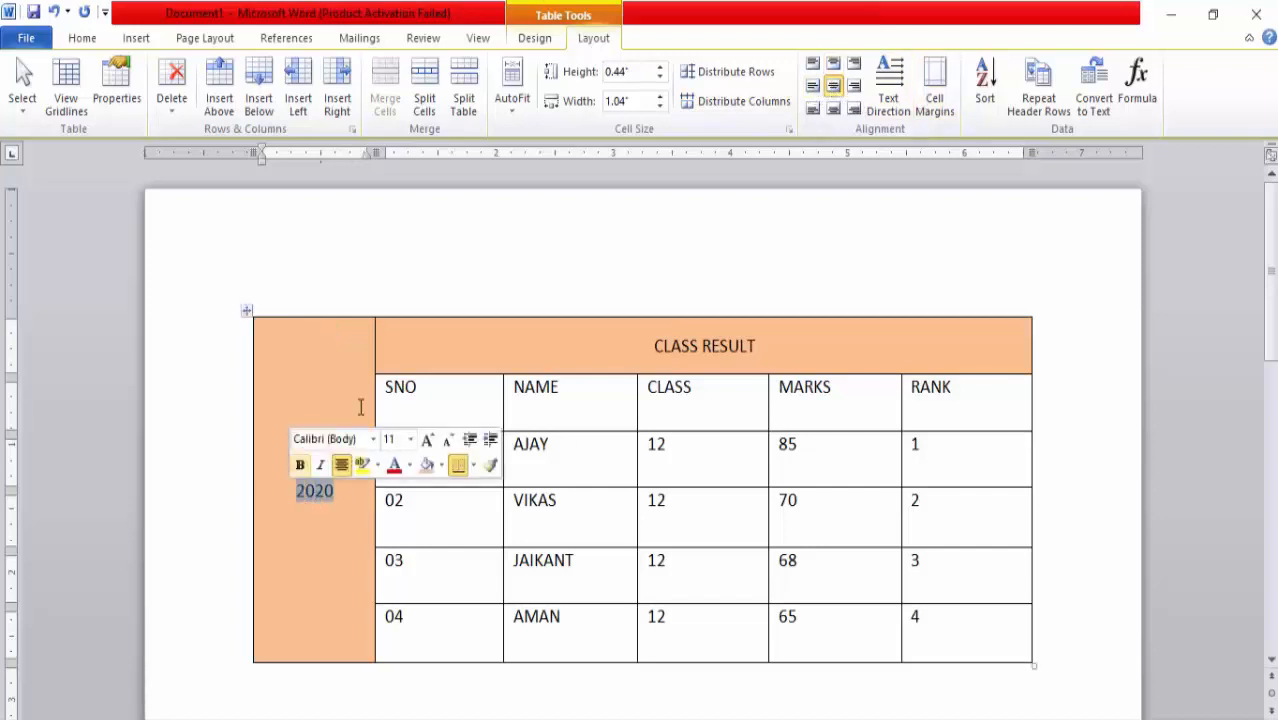
click(427, 439)
click(427, 439)
click(304, 491)
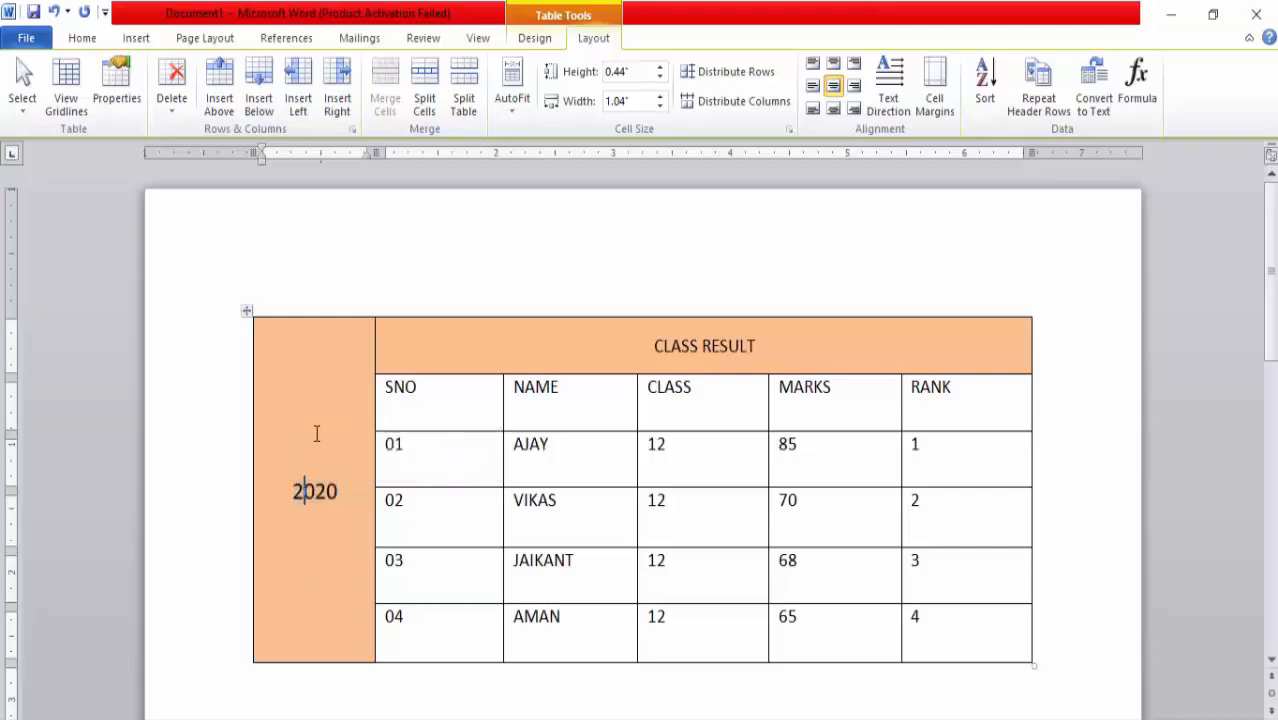
- Rotate 2020 to read from bottom to top, and resize its column to about 0.66" wide and the title row to about 0.56" high
click(884, 107)
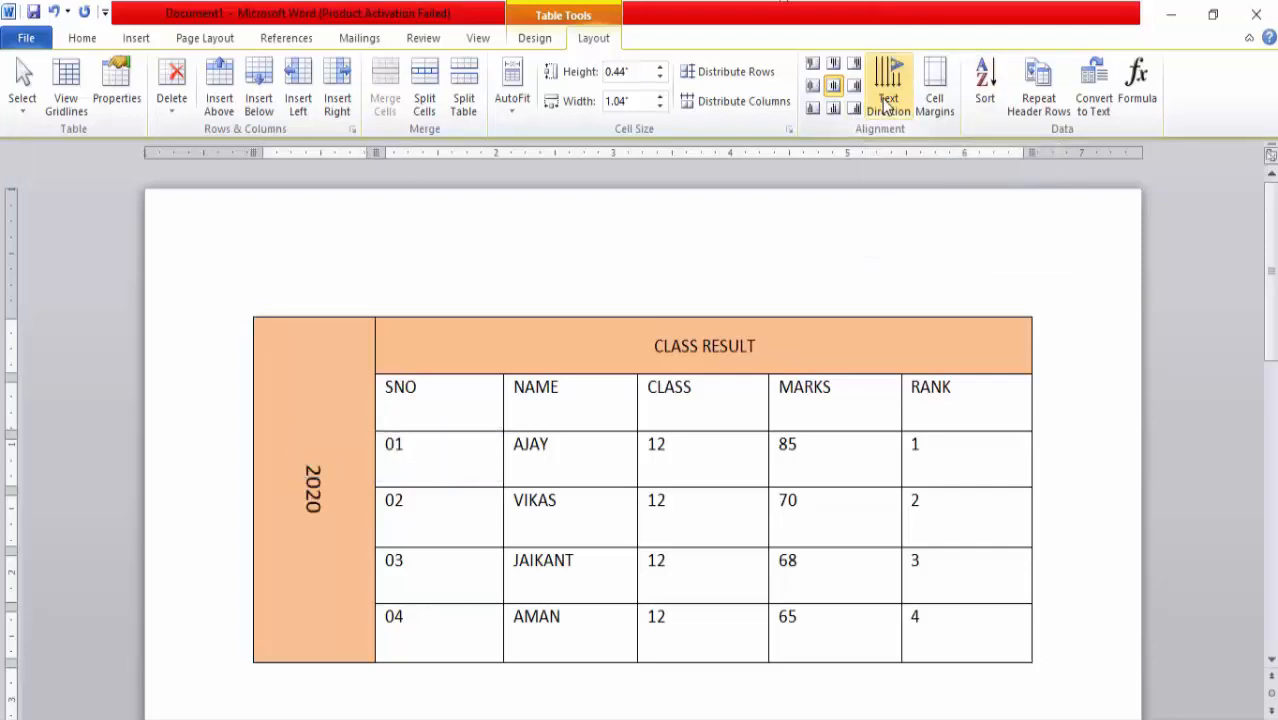
click(886, 107)
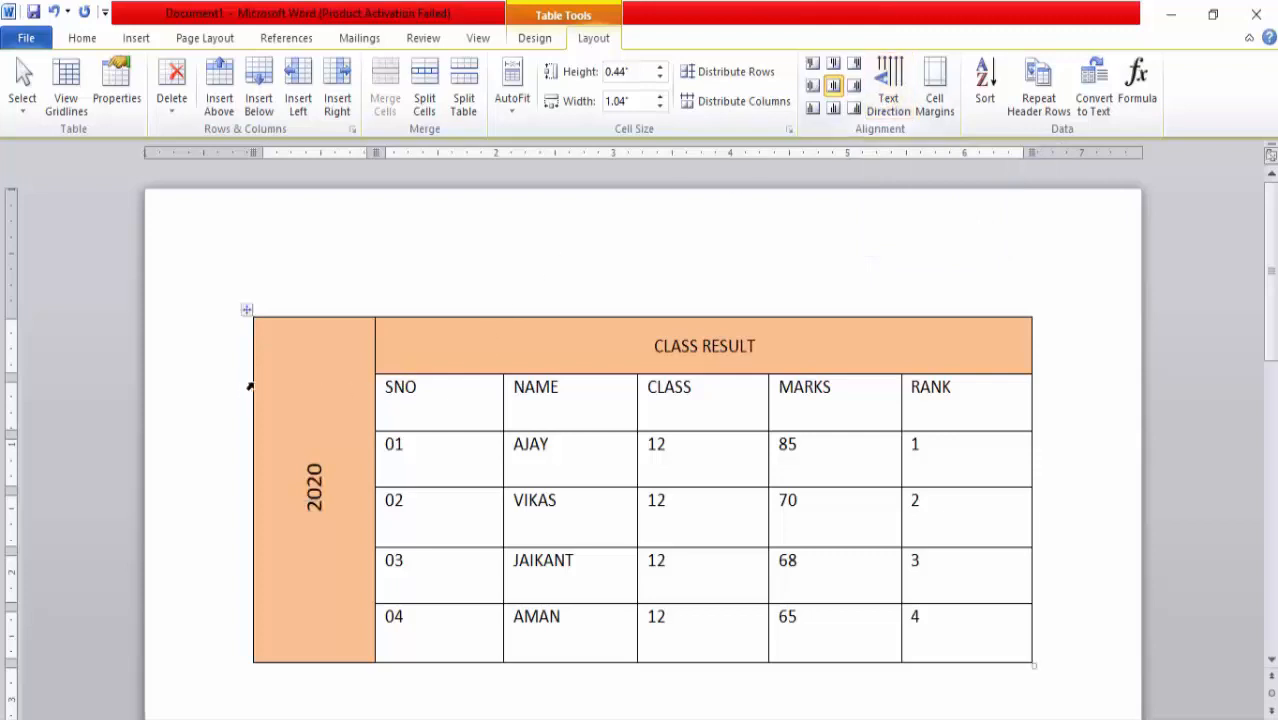
drag(252, 379, 298, 376)
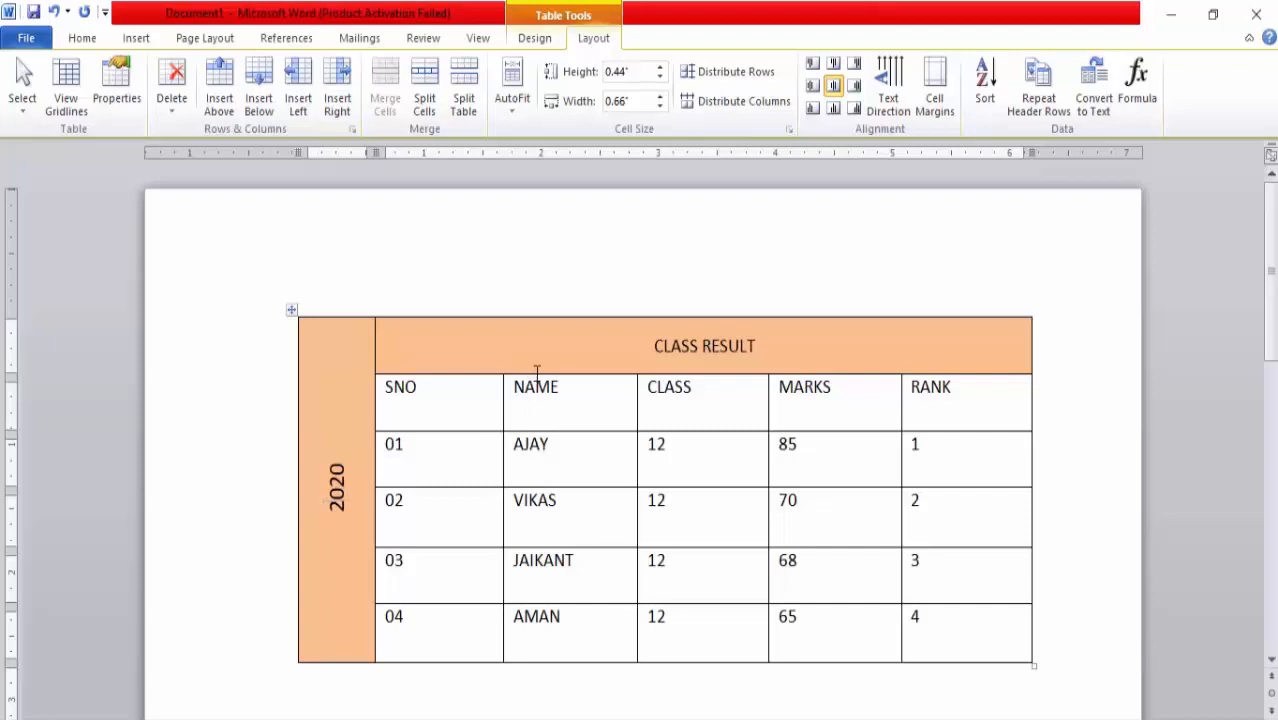
drag(533, 374, 538, 388)
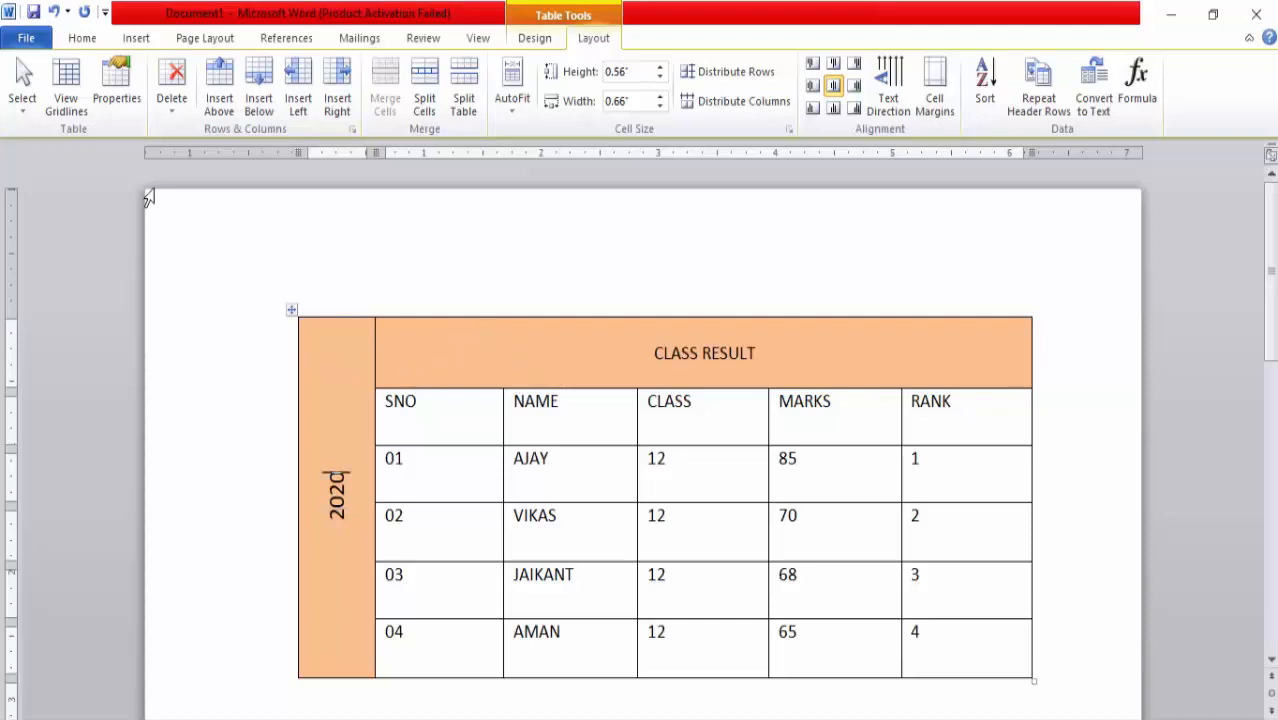
- Delete the 2020 column and the CLASS RESULT title row from the table
click(172, 100)
click(251, 162)
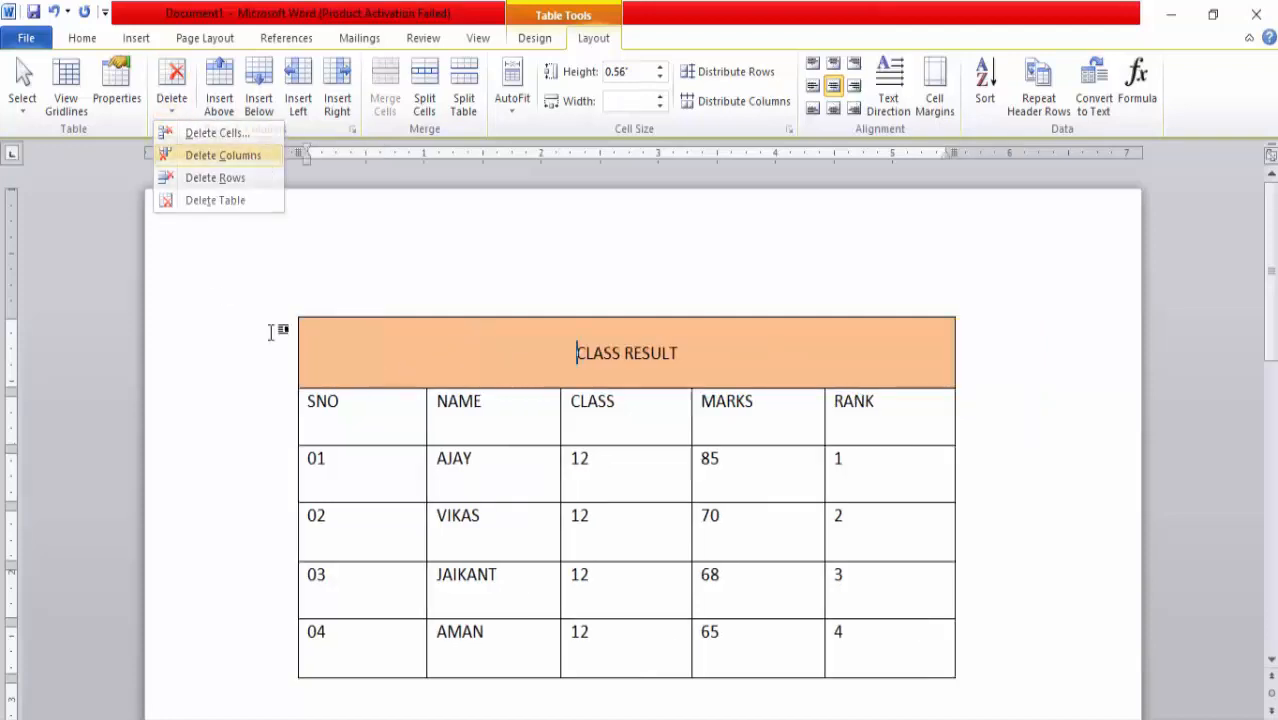
click(180, 116)
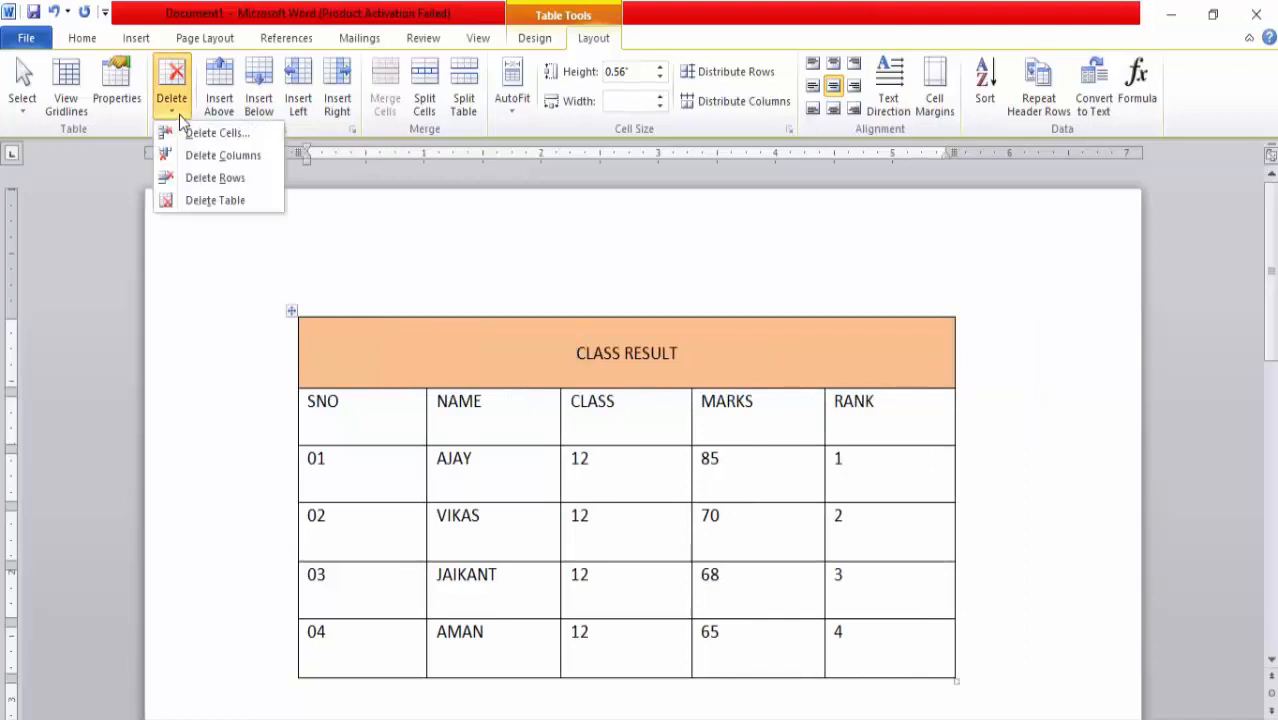
click(241, 173)
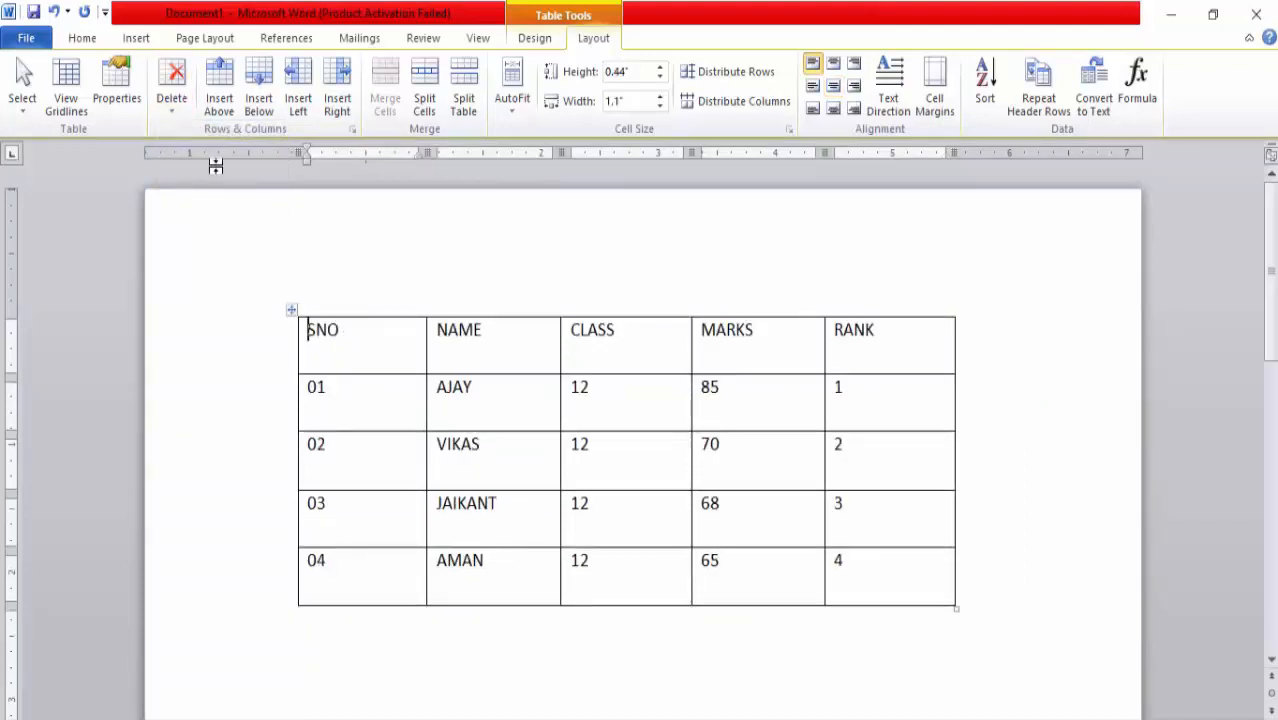
- Insert a blank row above the SNO header row and merge its cells into one
click(219, 88)
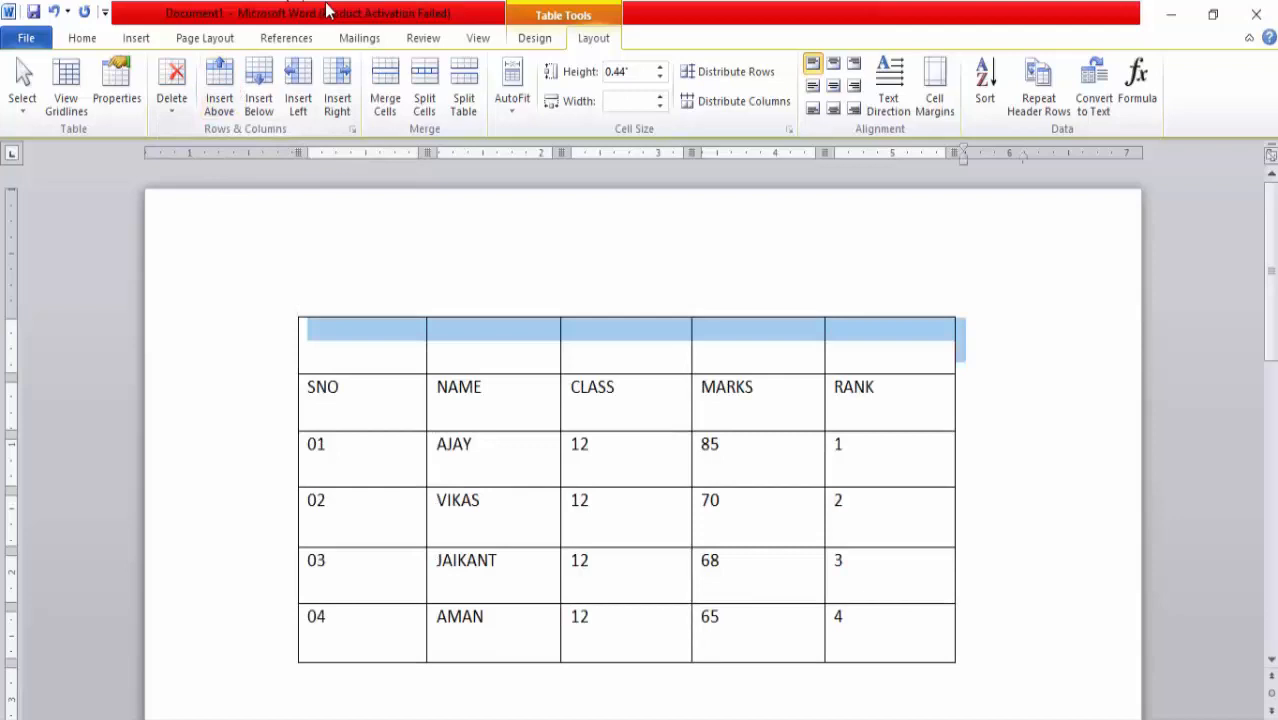
click(385, 82)
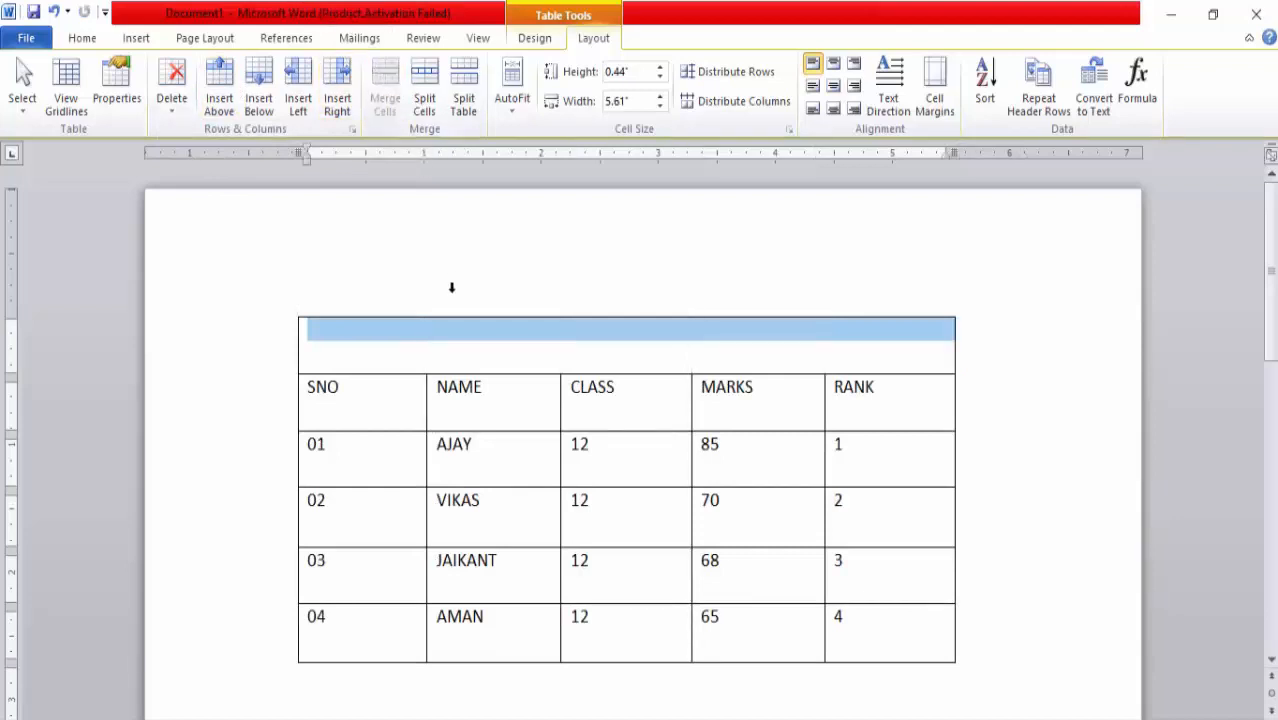
click(448, 357)
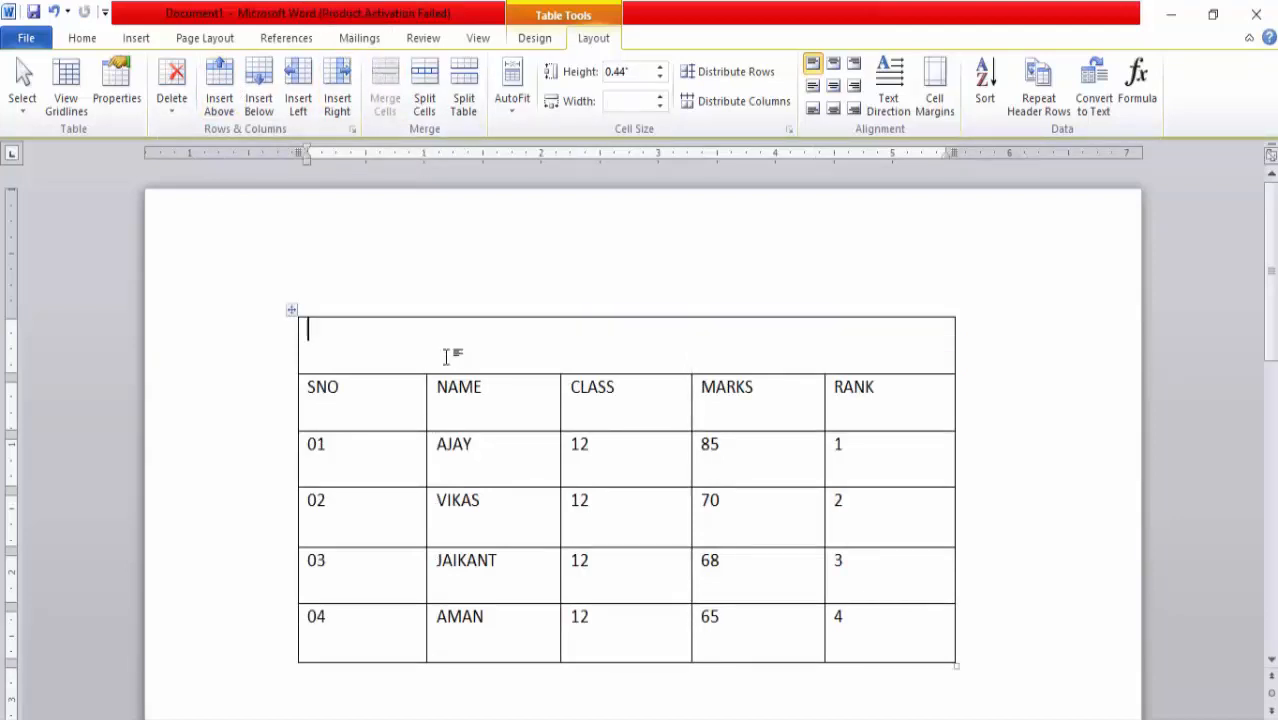
- Split the blank merged top cell into 3 columns and 1 row, and merge the resulting cells back into one
click(426, 88)
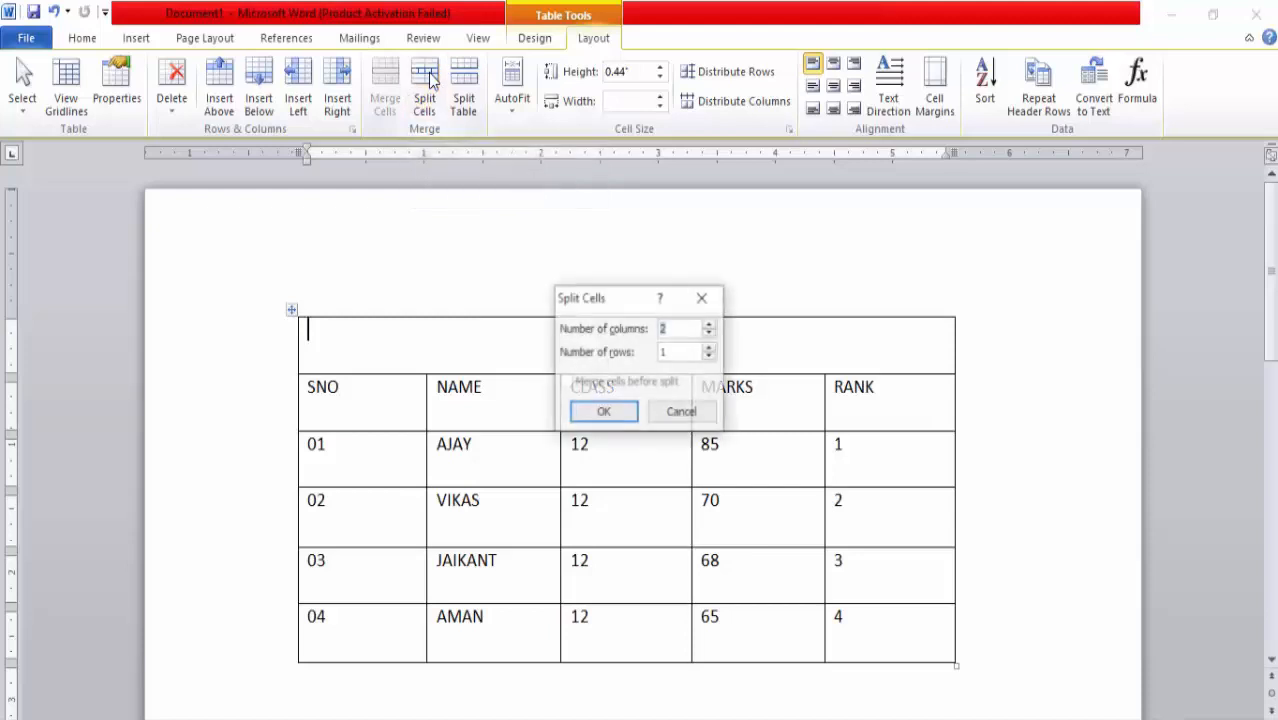
click(681, 328)
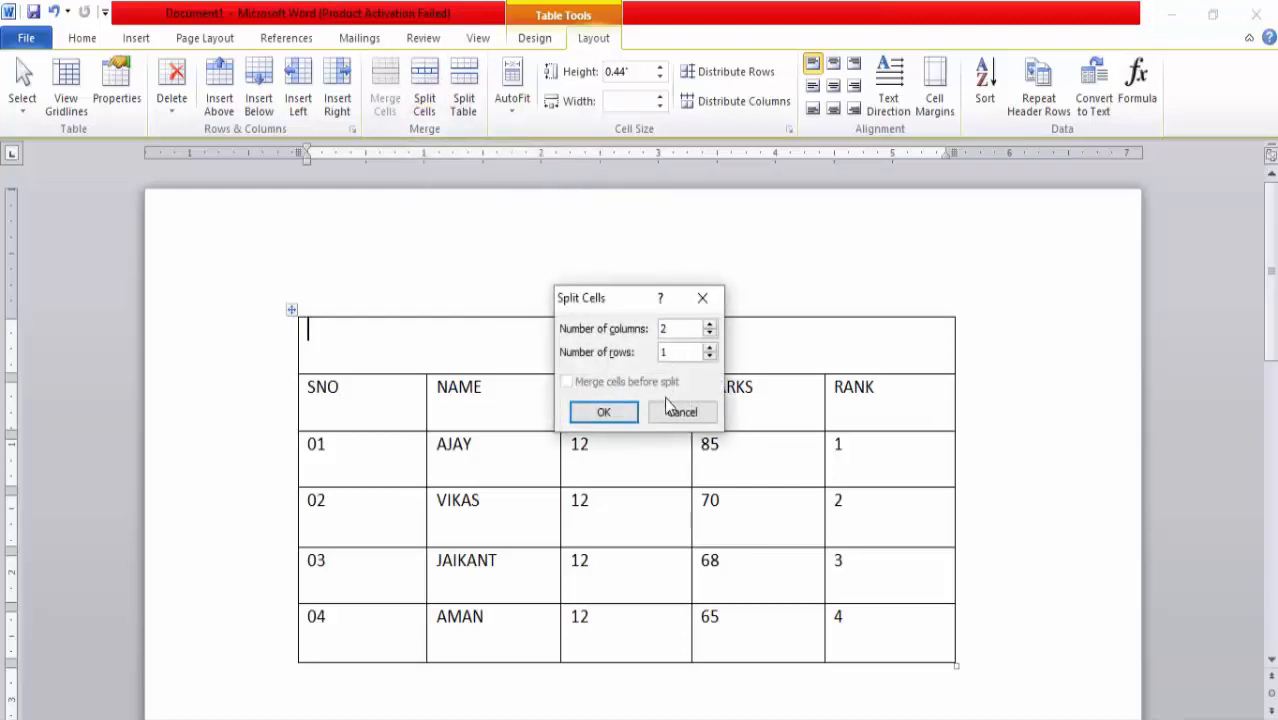
key(BackSpace)
text(3)
key(Return)
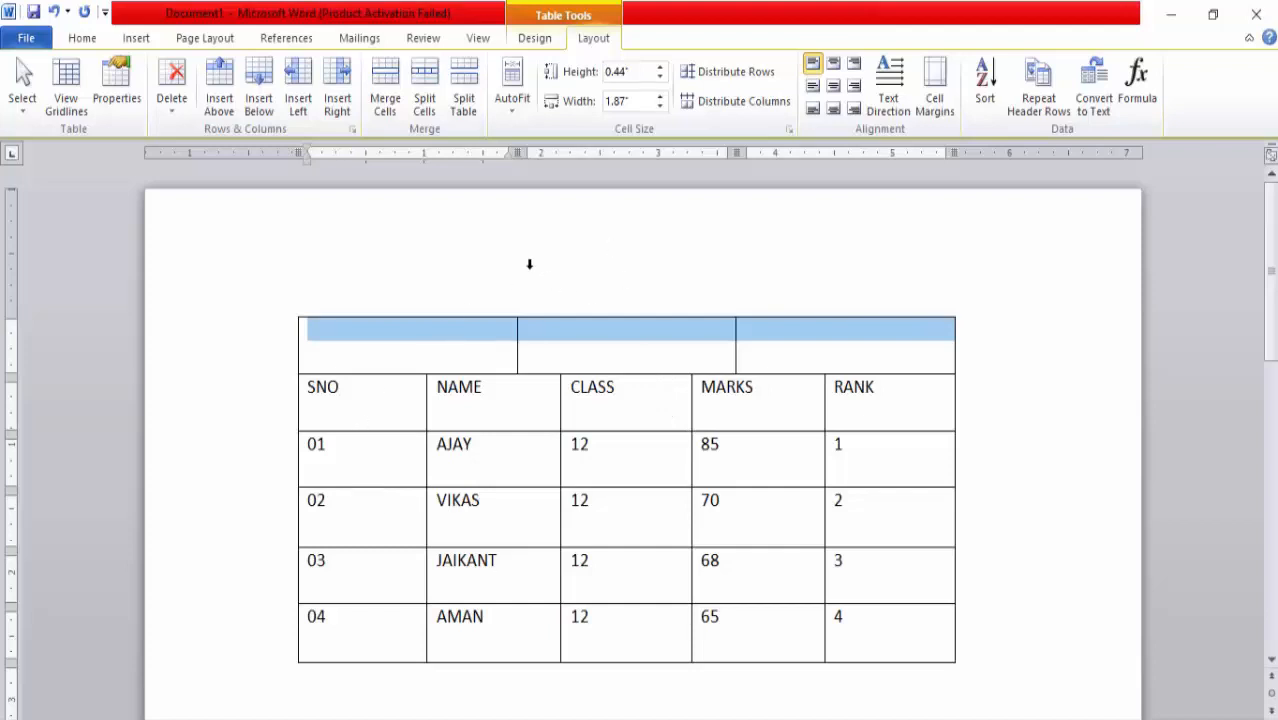
click(393, 104)
- Split the table in two above the 02 row, and rejoin both parts by removing the blank line between them
click(369, 531)
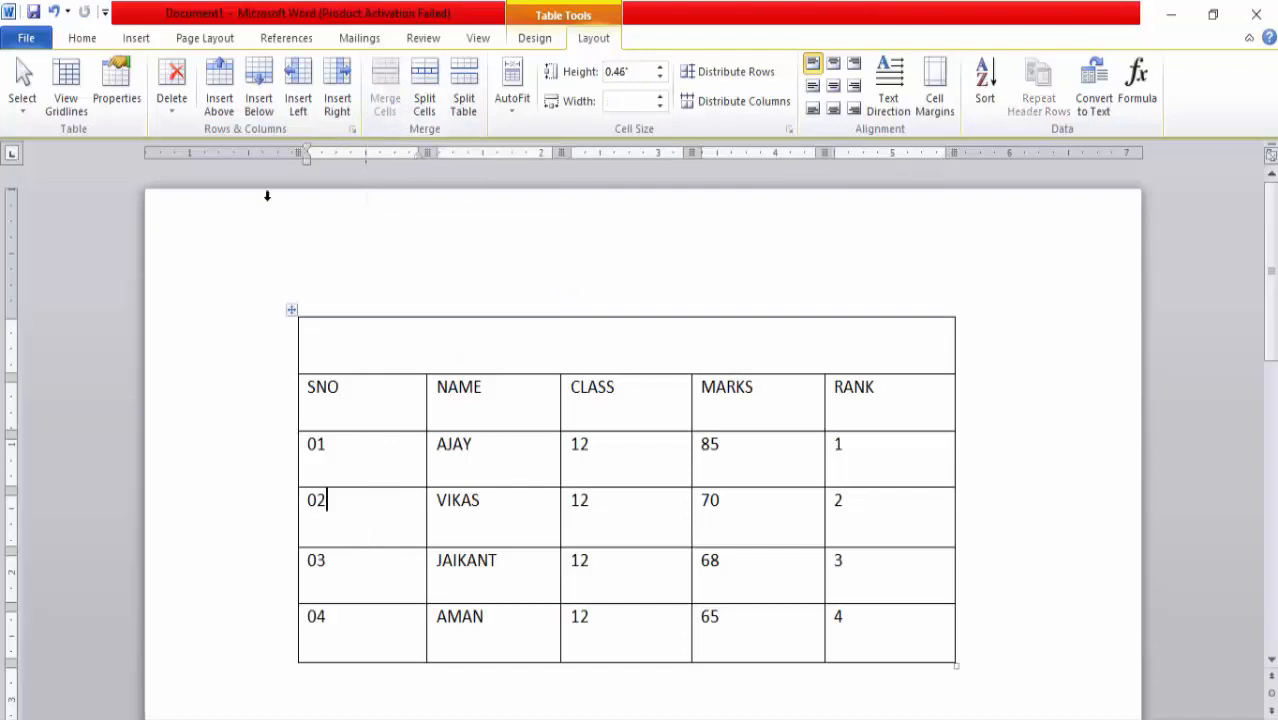
click(464, 109)
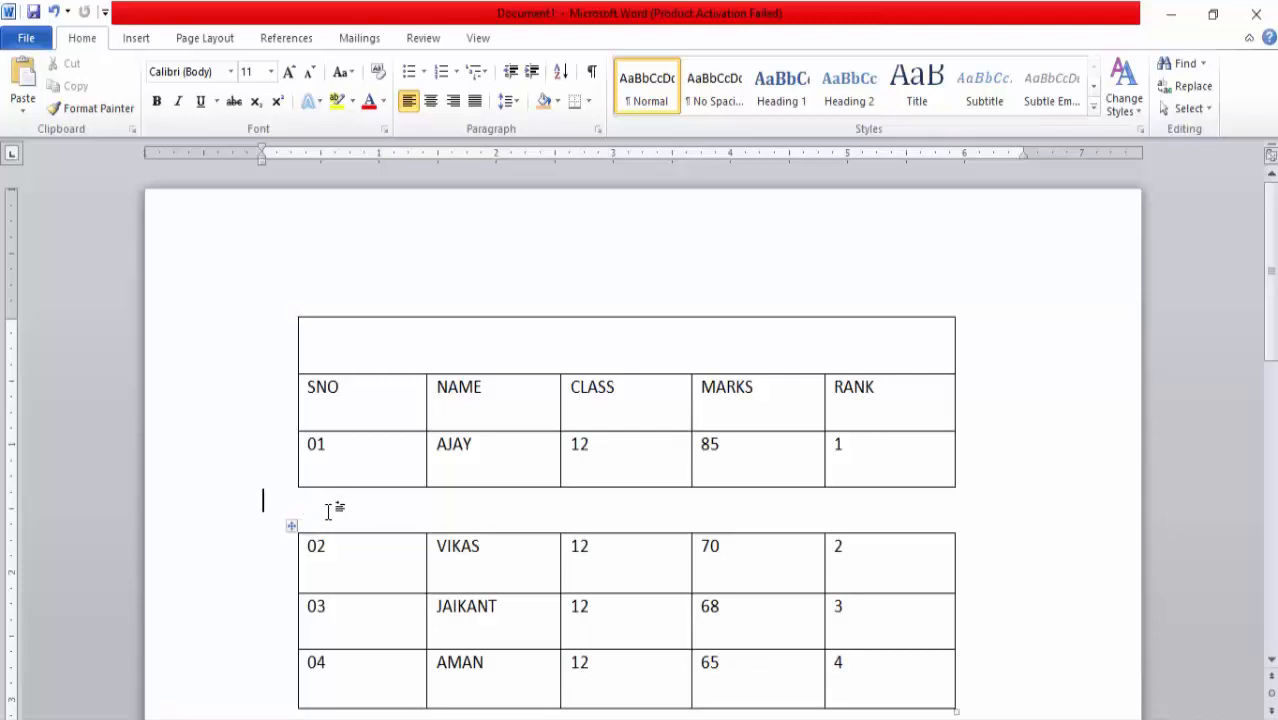
key(Delete)
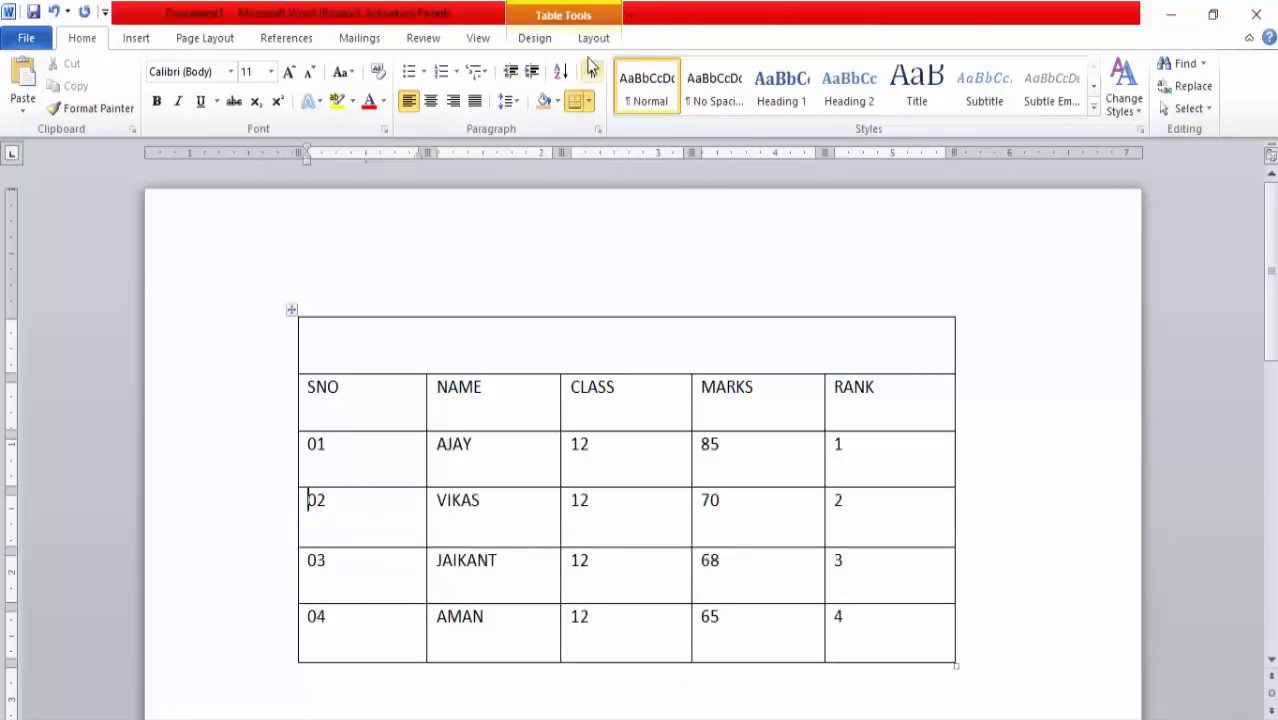
click(593, 40)
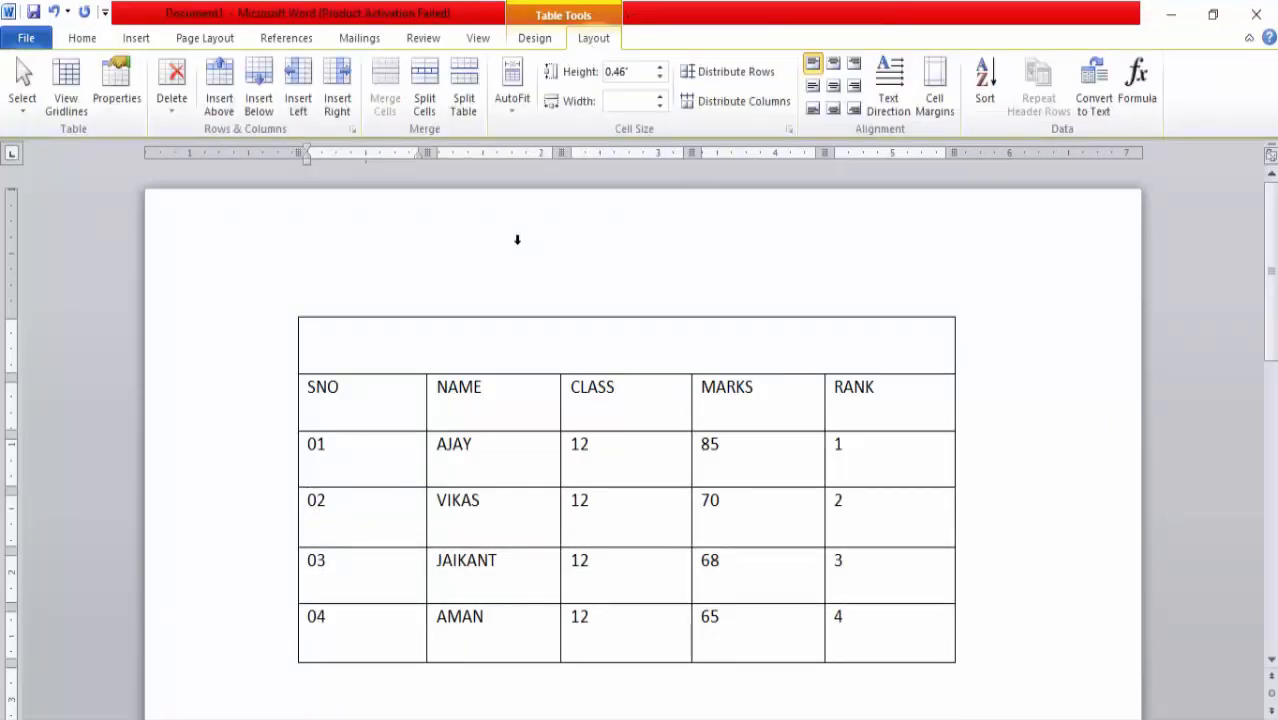